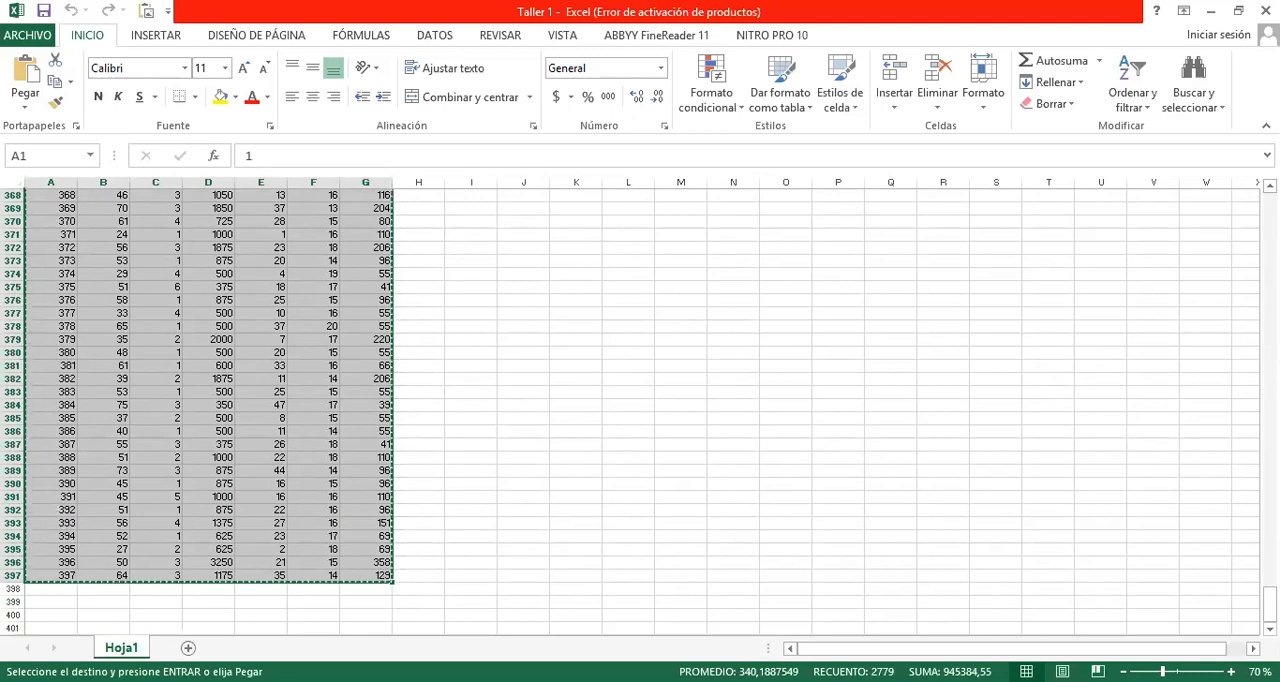
Switch to SPSS Statistics and paste the copied Excel data starting at the first cell of the empty dataset.
{"action": "key", "text": "alt+Tab"}
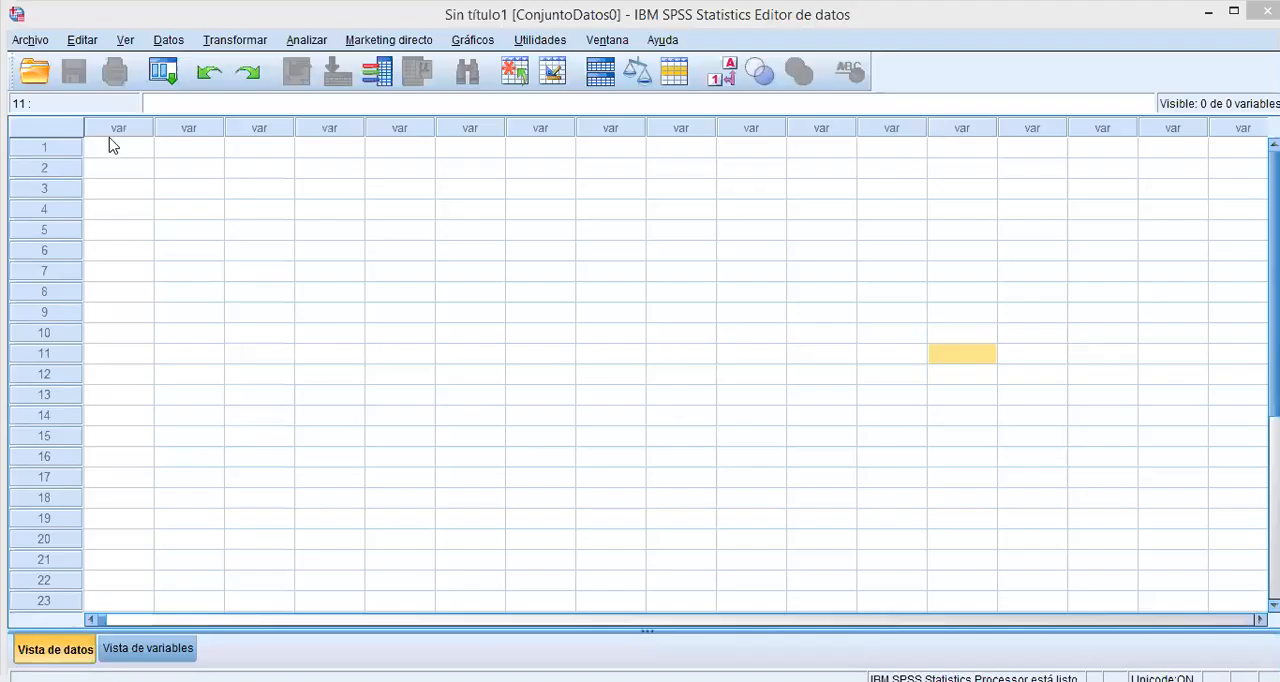
{"action": "left_click", "coordinate": [112, 147]}
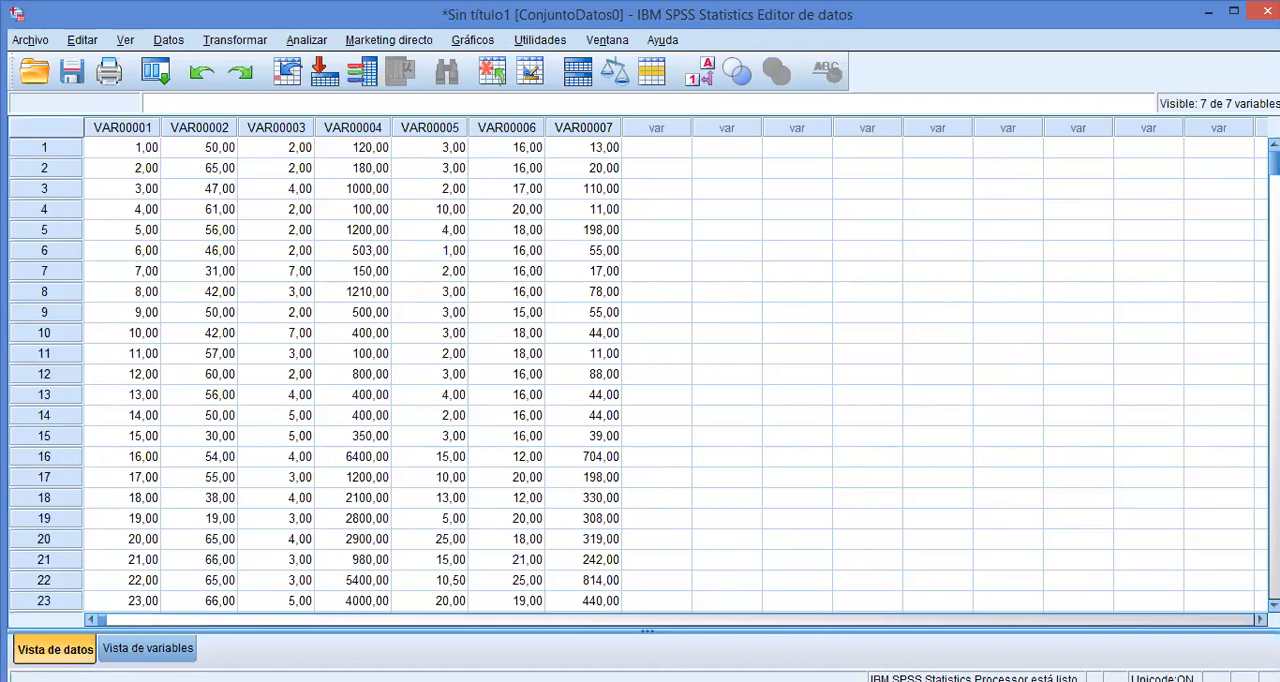
Rename the first variable as Productor in the variable definitions and check the new heading in the data.
{"action": "left_click", "coordinate": [150, 650]}
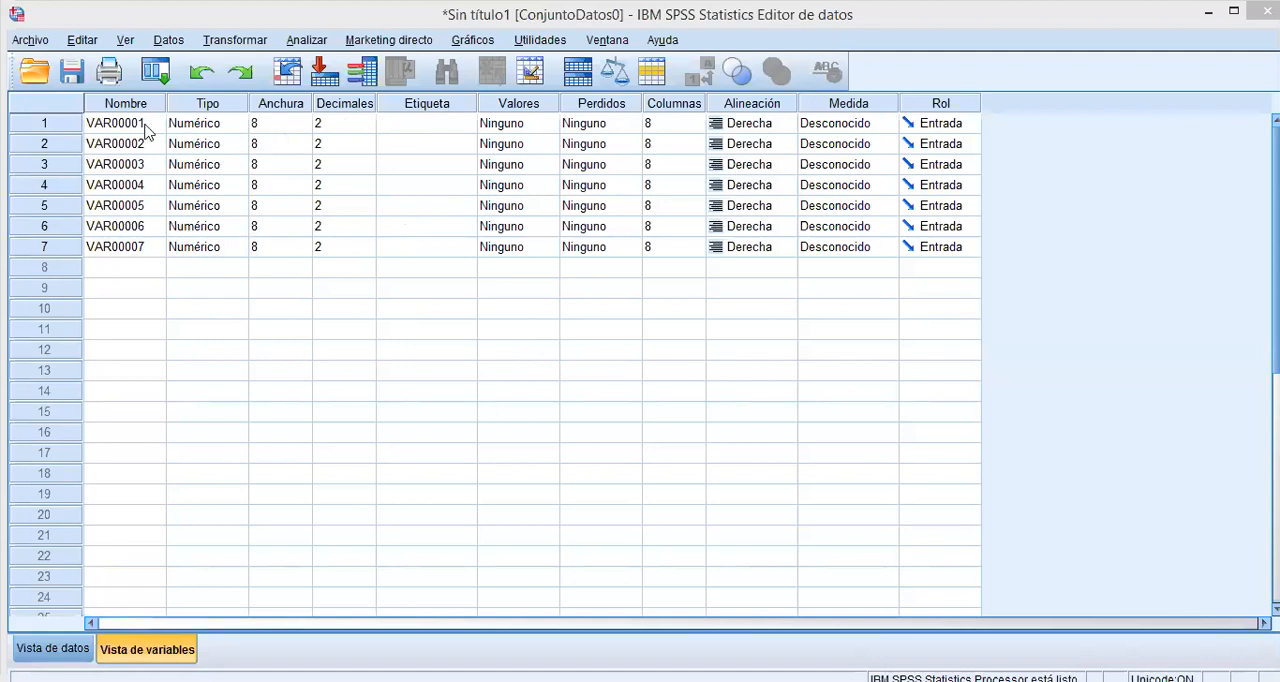
{"action": "left_click", "coordinate": [143, 130]}
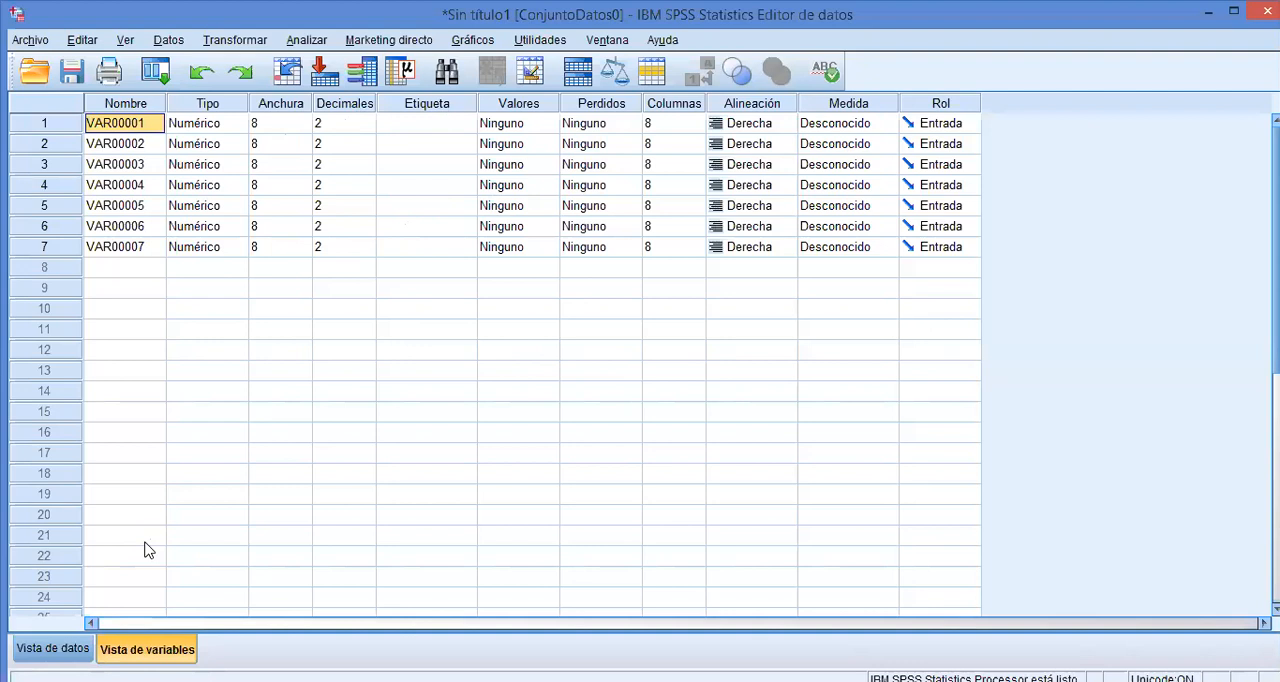
{"action": "left_click", "coordinate": [52, 648]}
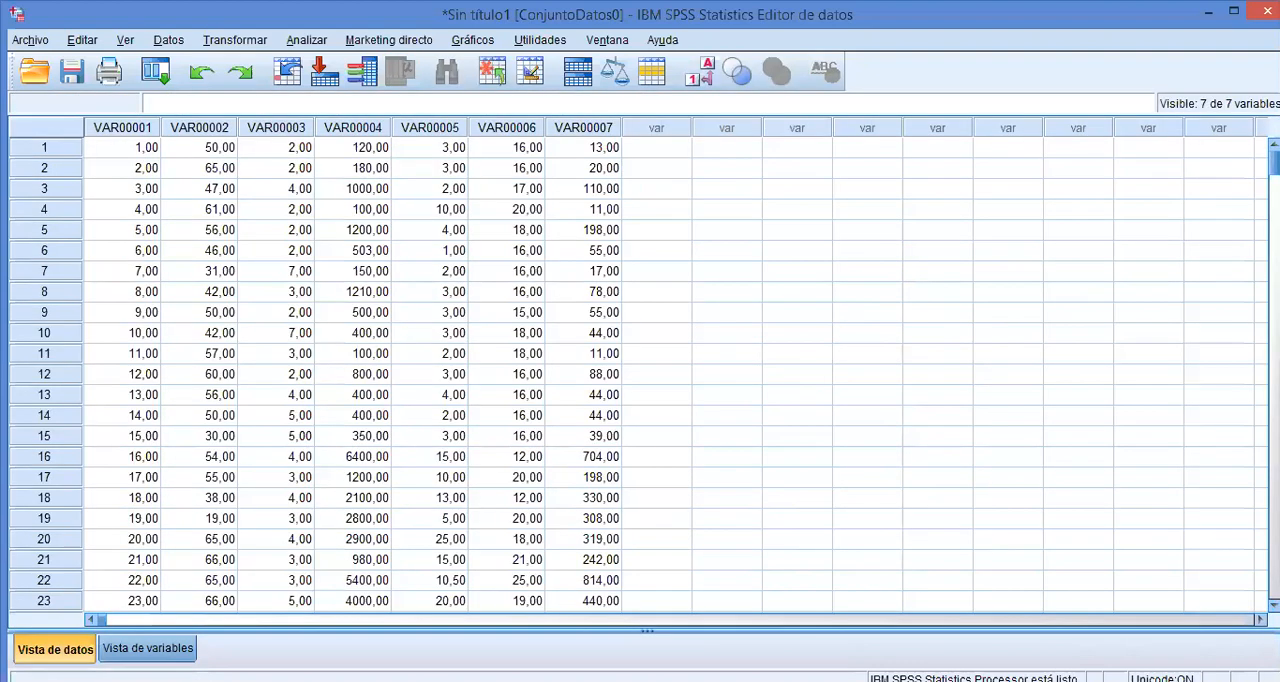
{"action": "left_click", "coordinate": [147, 648]}
{"action": "double_click", "coordinate": [129, 121]}
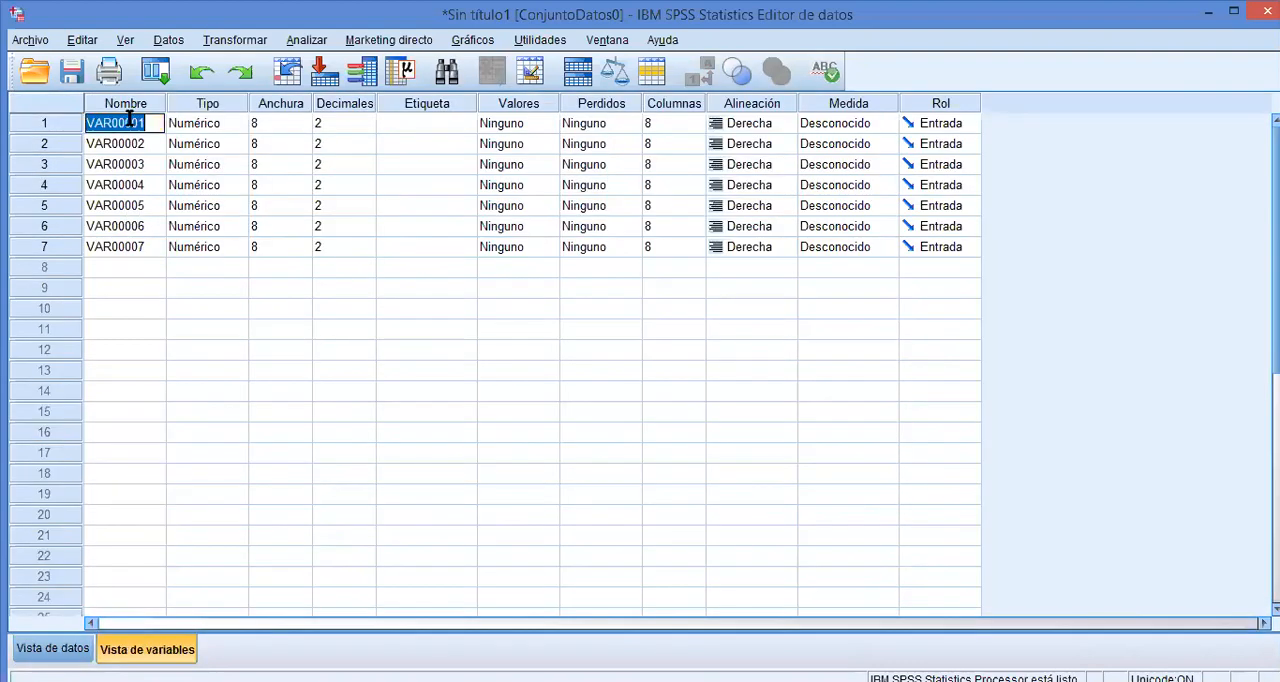
{"action": "type", "text": "Produc"}
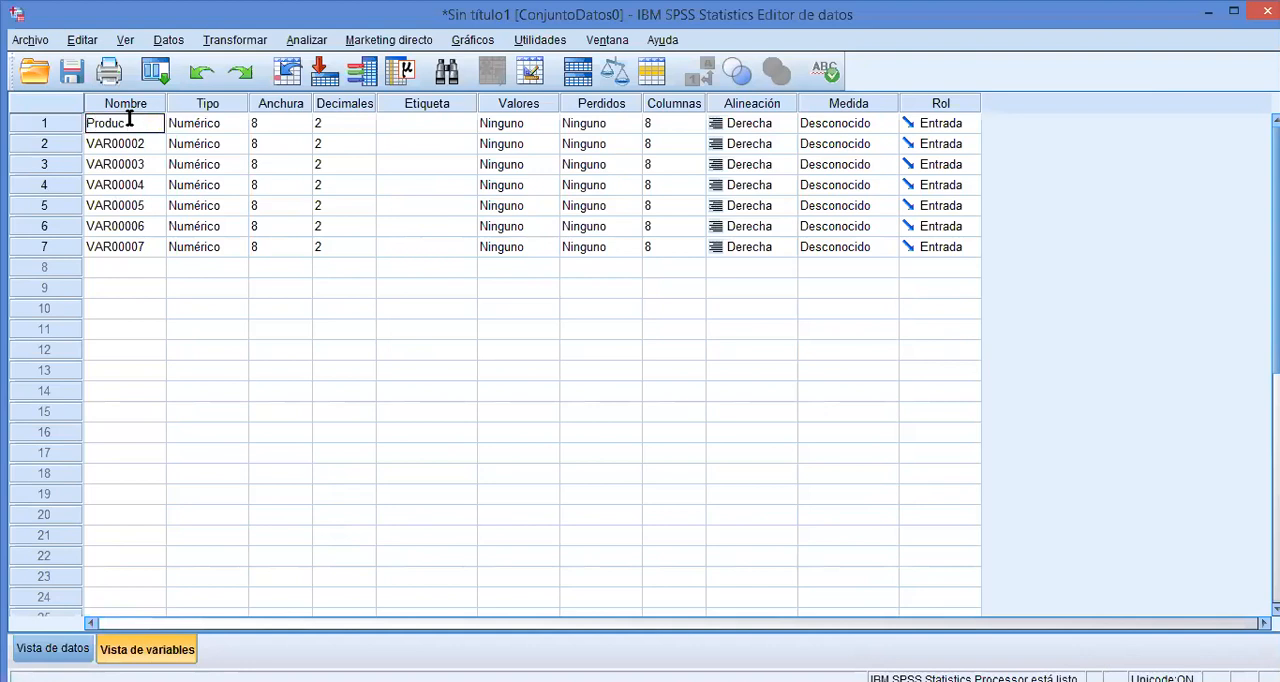
{"action": "type", "text": "tor"}
{"action": "left_click", "coordinate": [45, 648]}
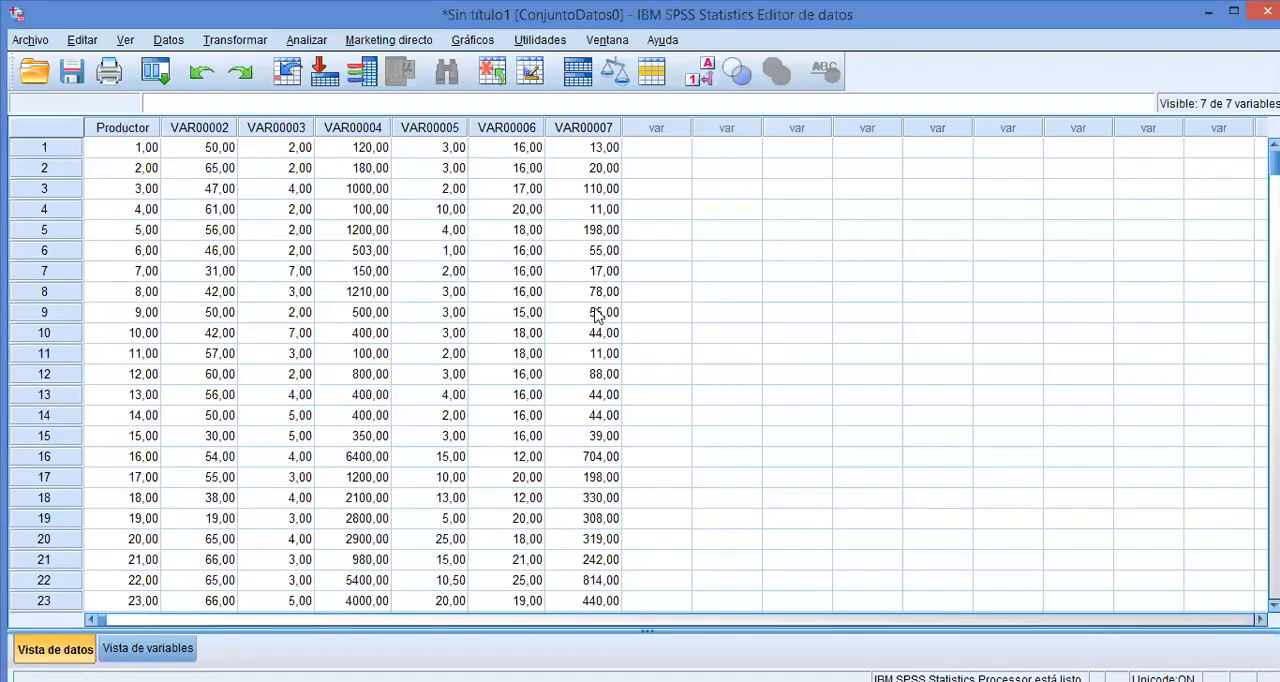
{"action": "mouse_move", "coordinate": [1273, 160]}
{"action": "left_mouse_down"}
{"action": "mouse_move", "coordinate": [1273, 573]}
{"action": "mouse_move", "coordinate": [1273, 160]}
{"action": "left_mouse_up"}
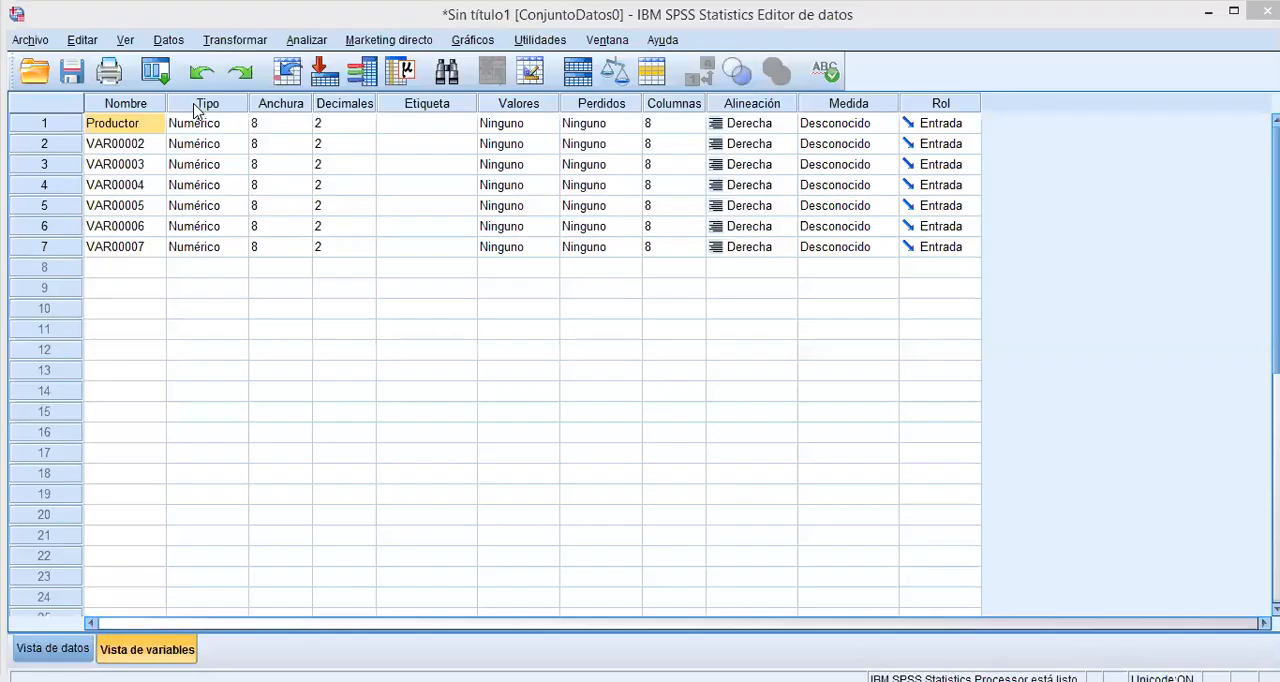
Set the decimals of the Productor variable to 0 and check its values in the data.
{"action": "left_click", "coordinate": [350, 124]}
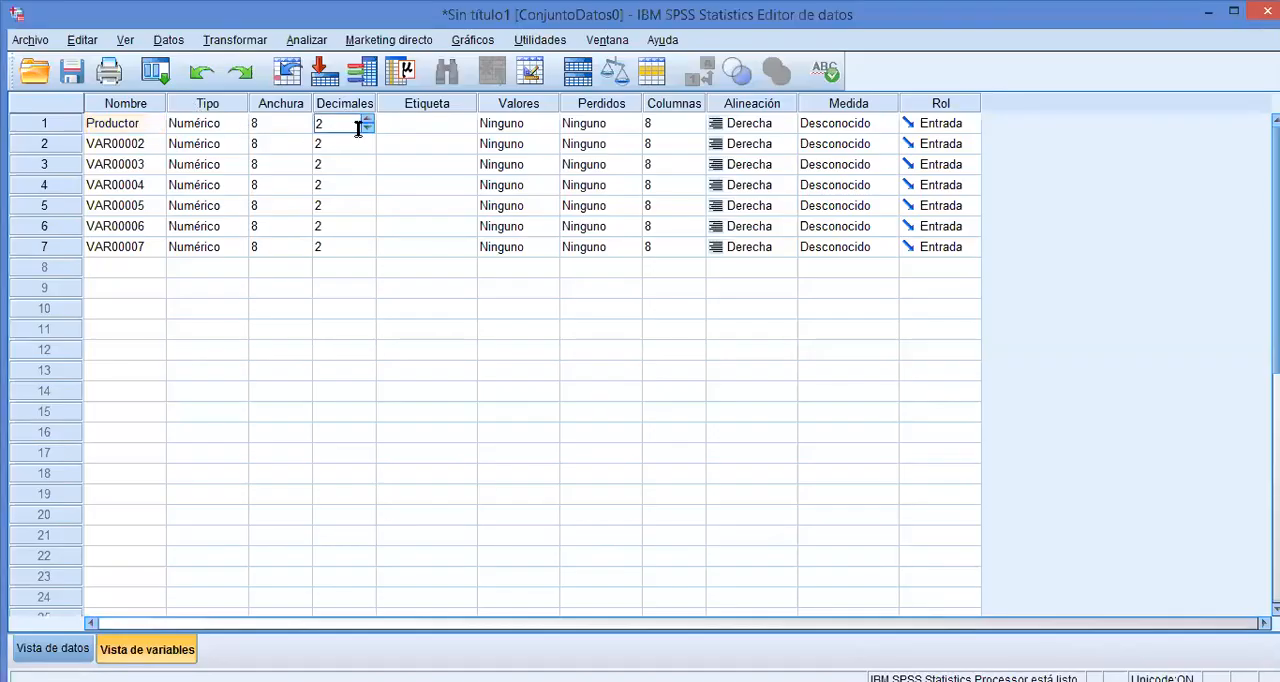
{"action": "left_click", "coordinate": [367, 129]}
{"action": "left_click", "coordinate": [367, 129]}
{"action": "left_click", "coordinate": [343, 310]}
{"action": "left_click", "coordinate": [336, 289]}
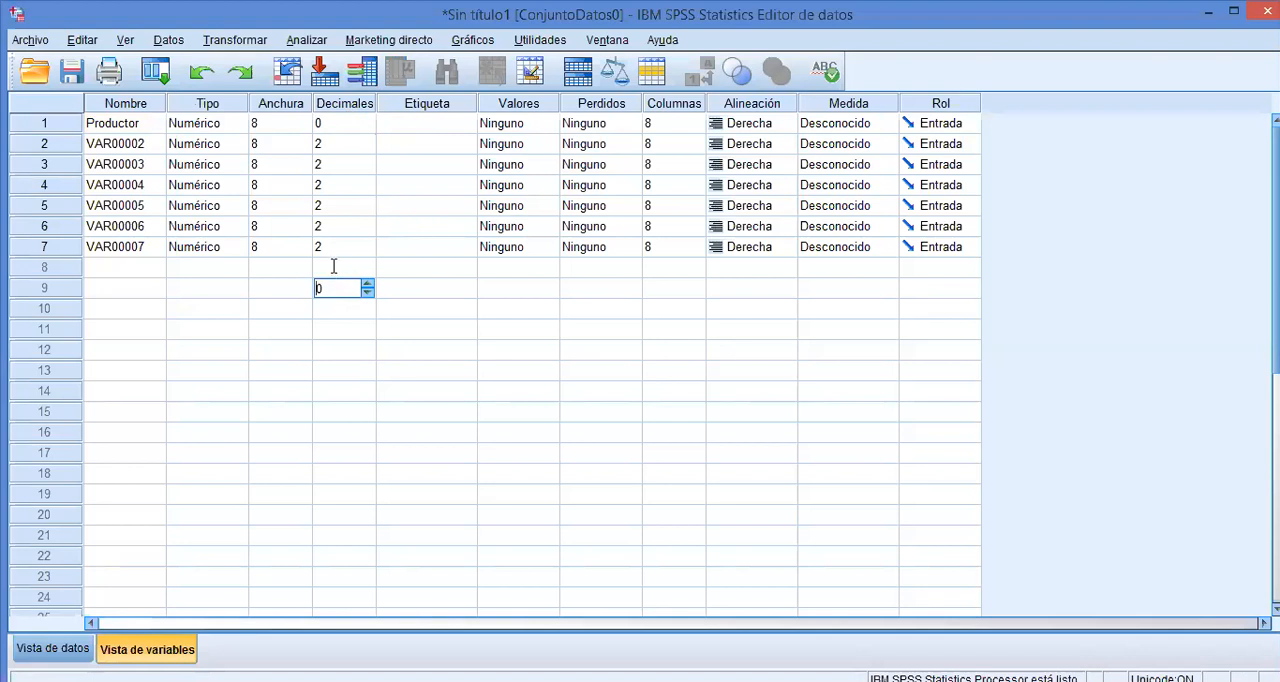
{"action": "left_click", "coordinate": [333, 267]}
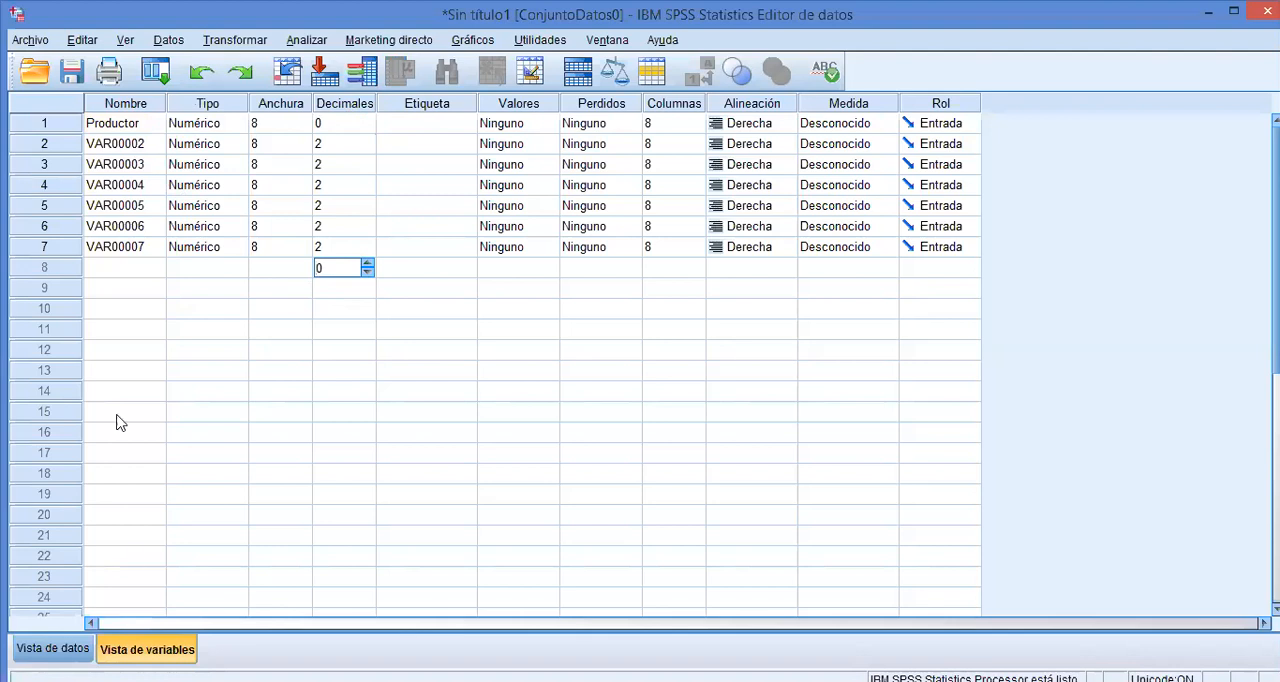
{"action": "left_click", "coordinate": [52, 649]}
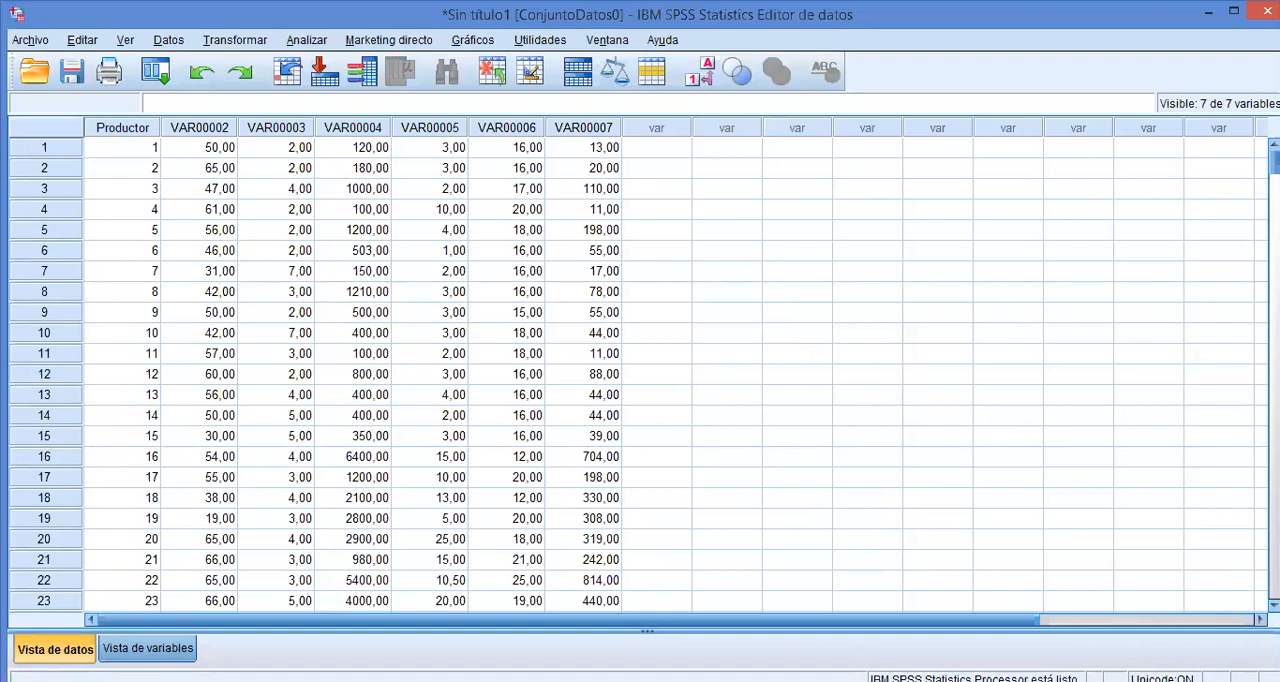
Rename the second variable as Edad and check the new heading in the data.
{"action": "left_click", "coordinate": [148, 648]}
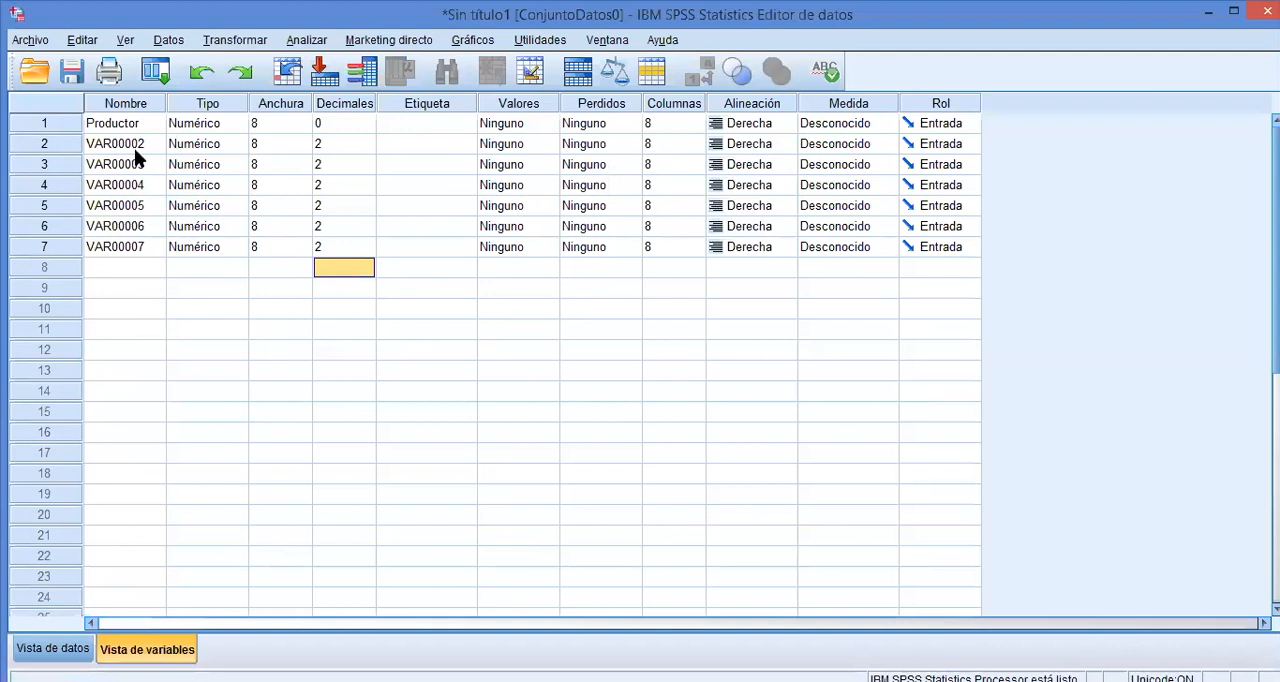
{"action": "double_click", "coordinate": [138, 147]}
{"action": "type", "text": "E"}
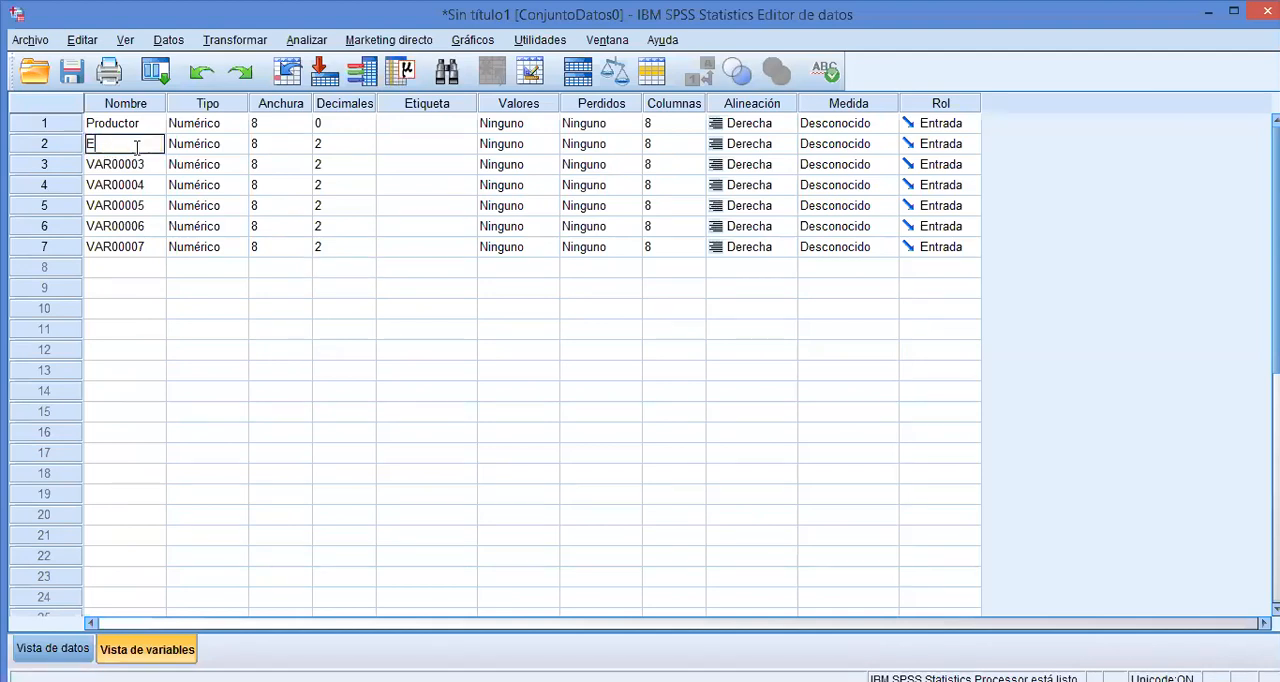
{"action": "type", "text": "dad"}
{"action": "left_click", "coordinate": [70, 645]}
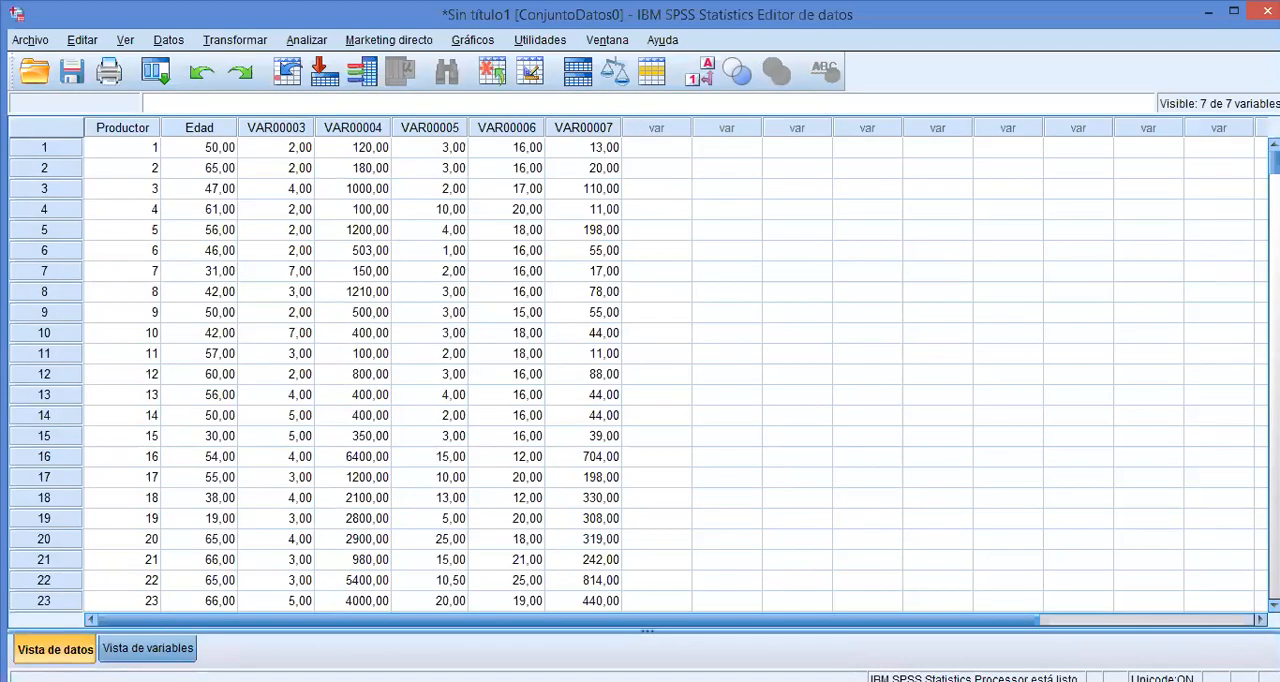
Rename the third variable as Cultivos and check the new heading in the data.
{"action": "left_click", "coordinate": [148, 648]}
{"action": "double_click", "coordinate": [130, 164]}
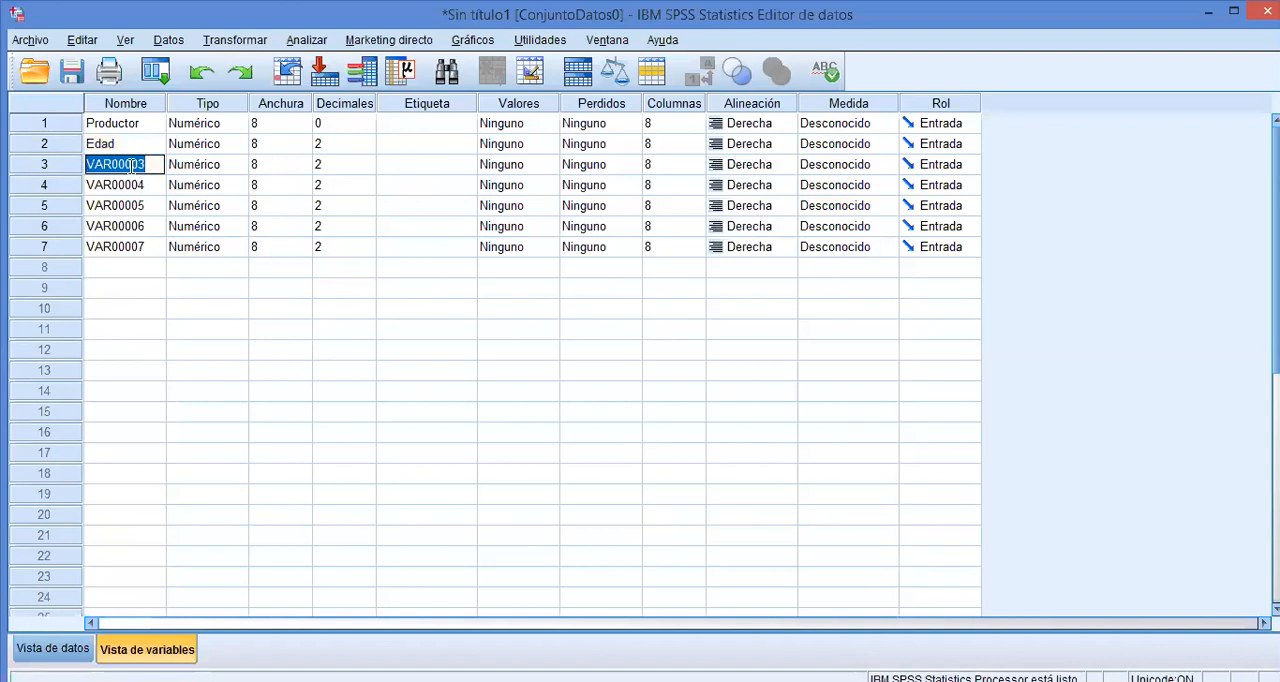
{"action": "type", "text": "Cultivos"}
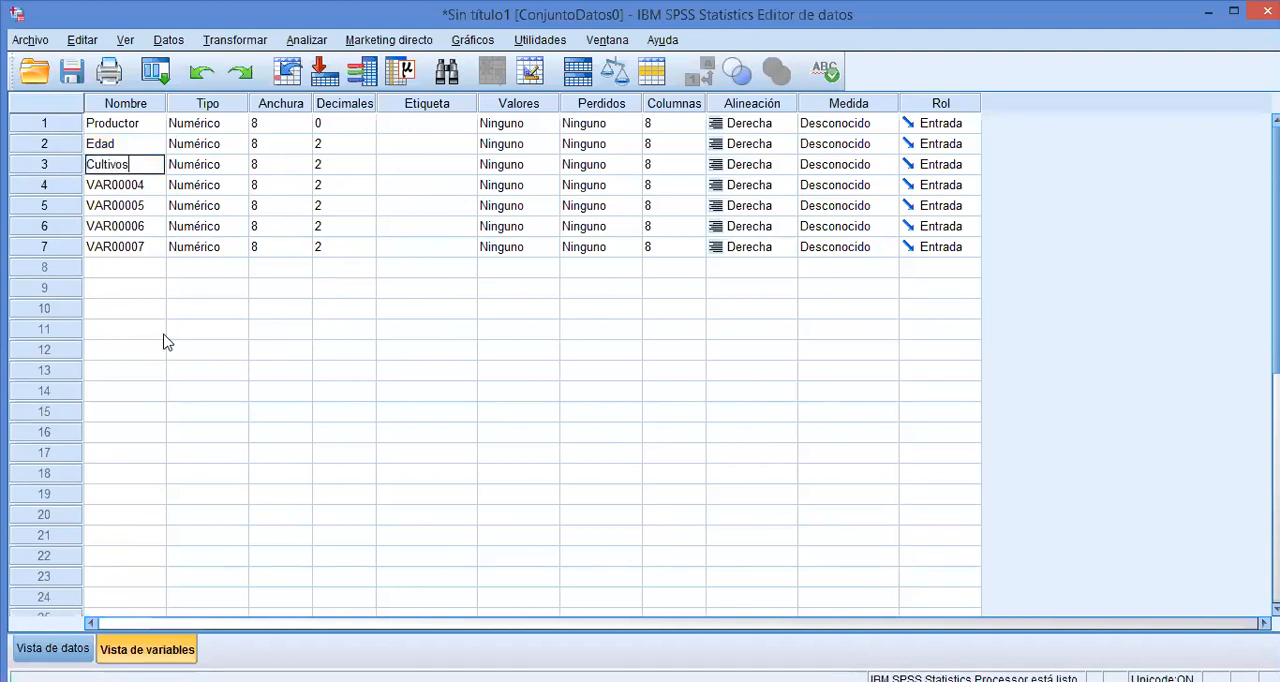
{"action": "left_click", "coordinate": [181, 311]}
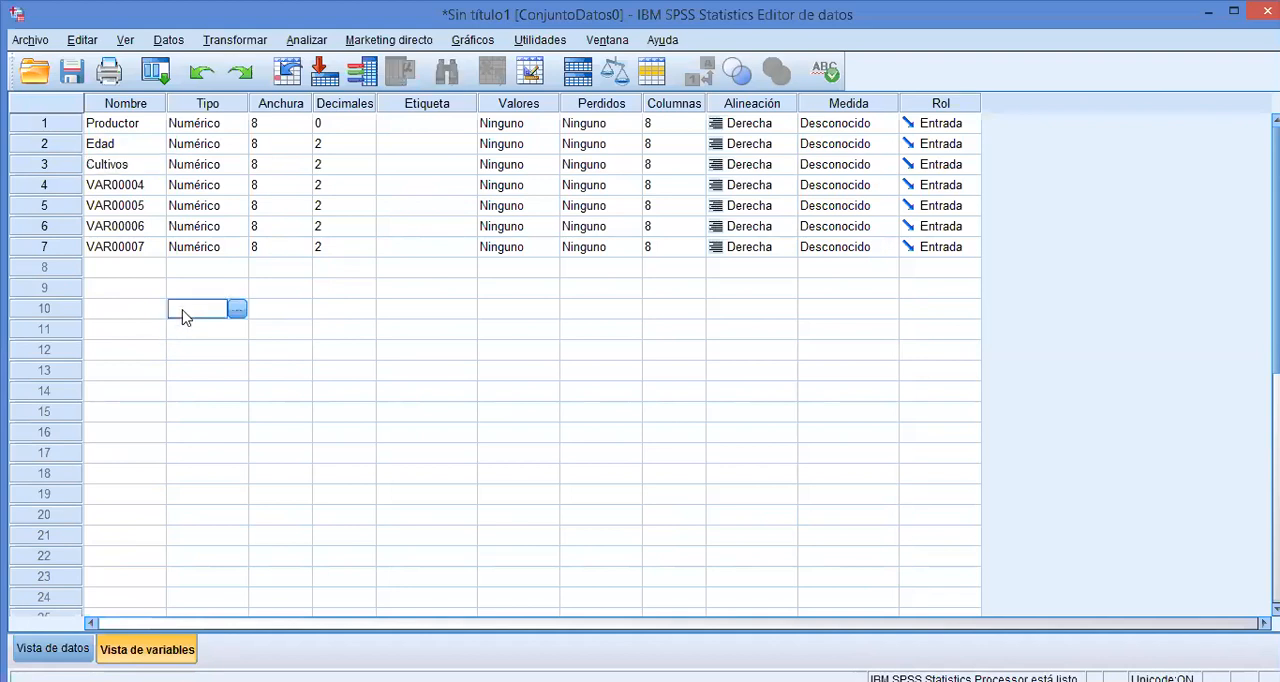
{"action": "left_click", "coordinate": [138, 274]}
{"action": "left_click", "coordinate": [47, 646]}
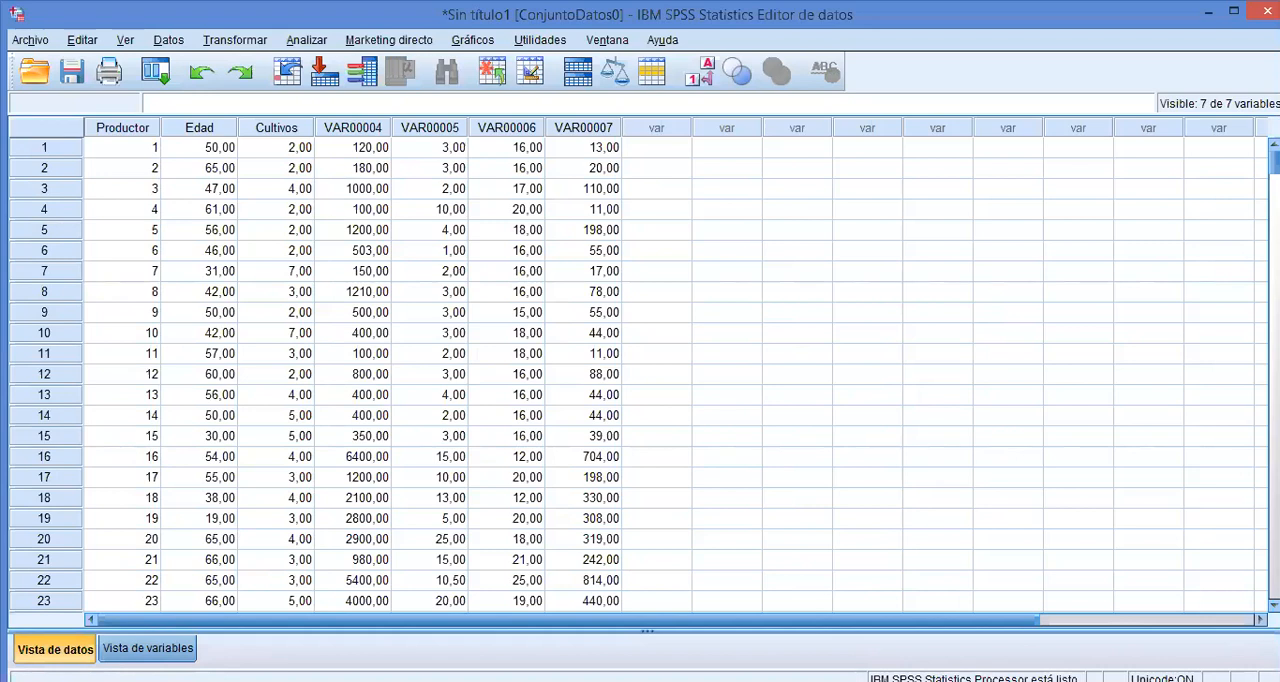
Rename the fourth variable as Area and check the new heading in the data.
{"action": "left_click", "coordinate": [147, 648]}
{"action": "left_click", "coordinate": [145, 188]}
{"action": "left_click", "coordinate": [134, 182]}
{"action": "double_click", "coordinate": [133, 180]}
{"action": "type", "text": "Area"}
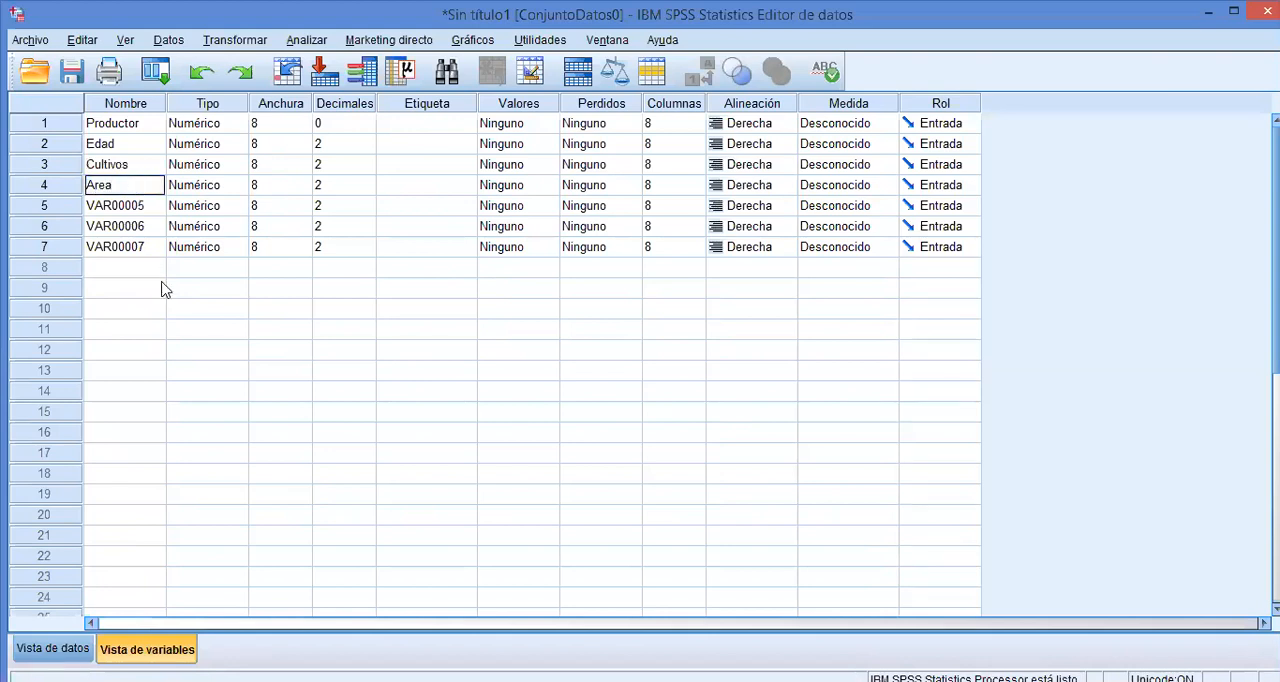
{"action": "left_click", "coordinate": [60, 648]}
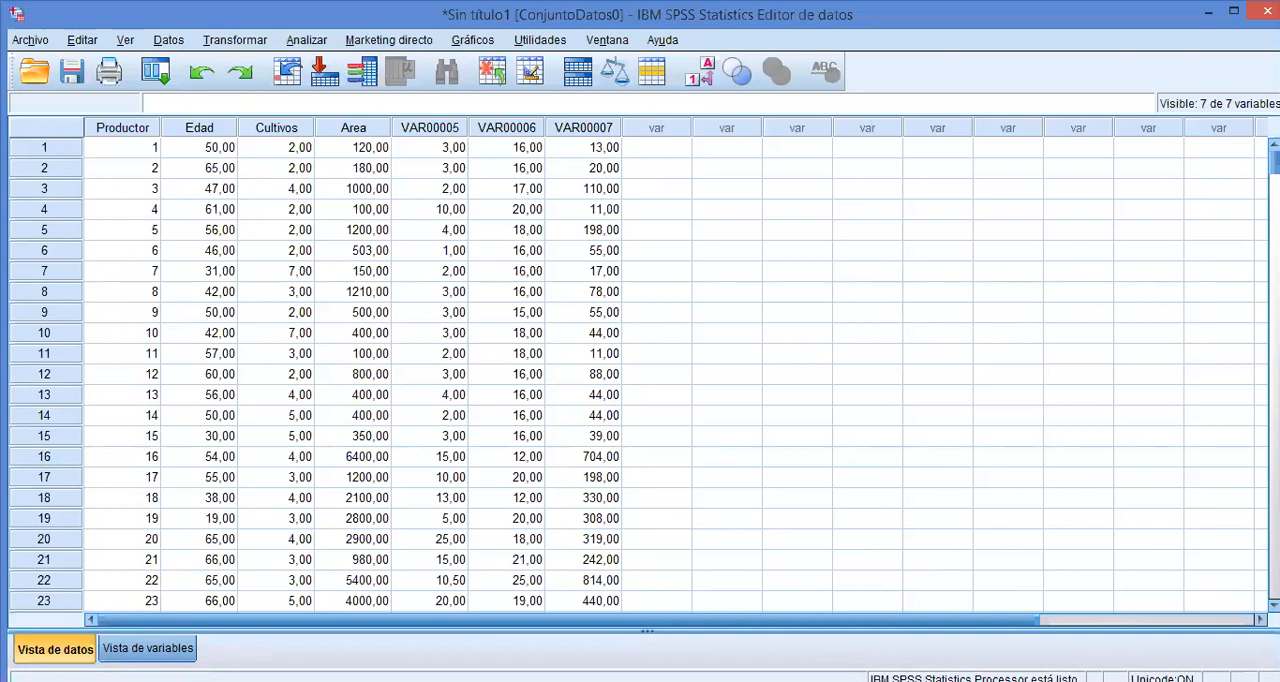
Rename the fifth variable as Experiencia and the sixth variable as Semanas.
{"action": "key", "text": "ctrl+t"}
{"action": "double_click", "coordinate": [138, 205]}
{"action": "type", "text": "Experiencia"}
{"action": "left_click", "coordinate": [140, 226]}
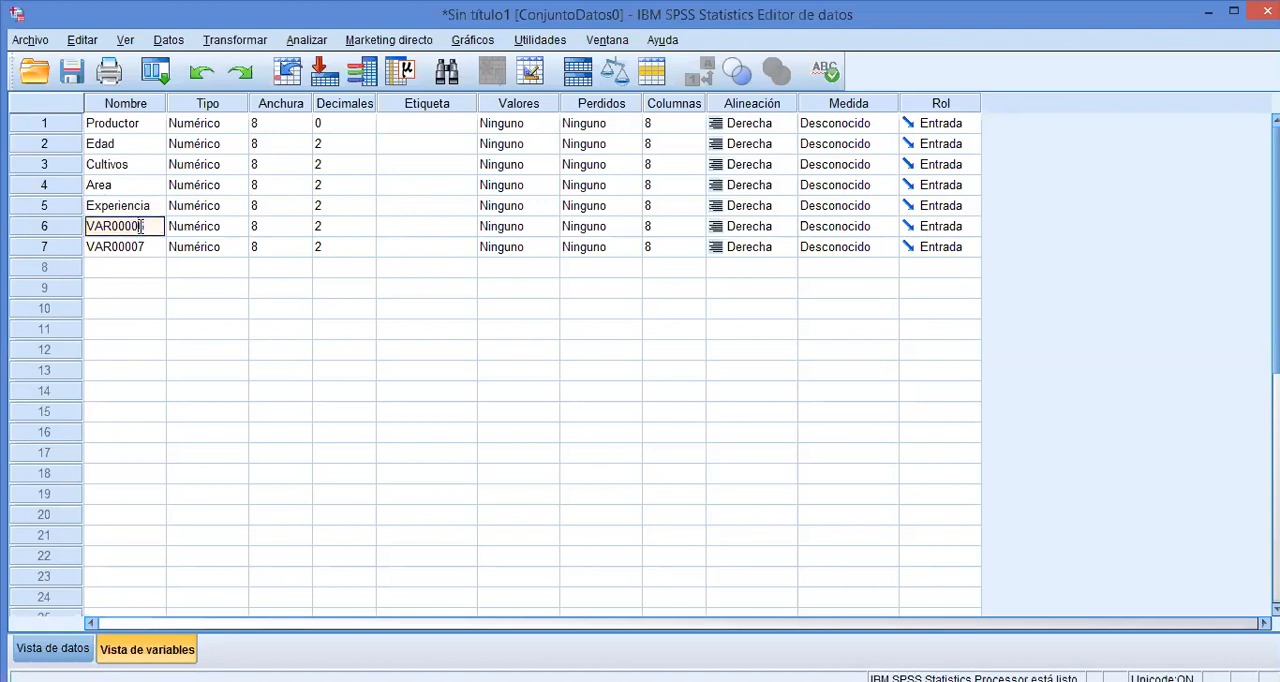
{"action": "double_click", "coordinate": [140, 226]}
{"action": "type", "text": "Semanas"}
Rename the seventh variable as Rendimiento.
{"action": "left_click", "coordinate": [138, 249]}
{"action": "double_click", "coordinate": [138, 247]}
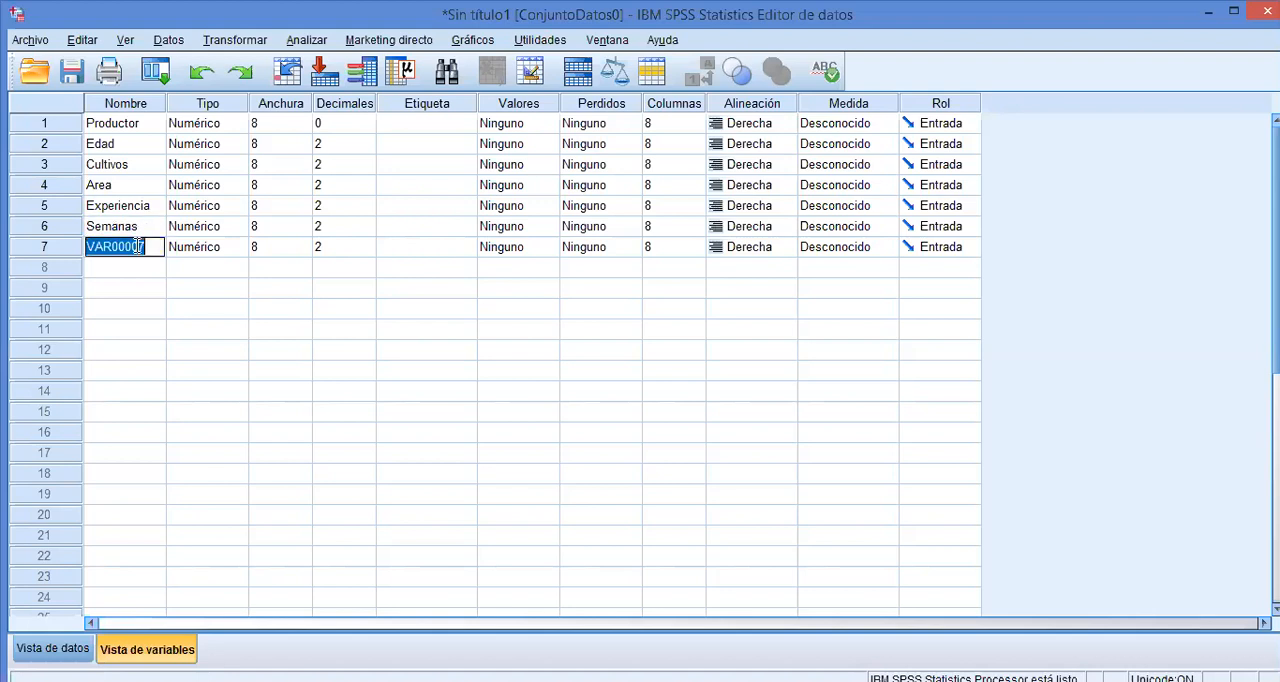
{"action": "type", "text": "Rendimiento"}
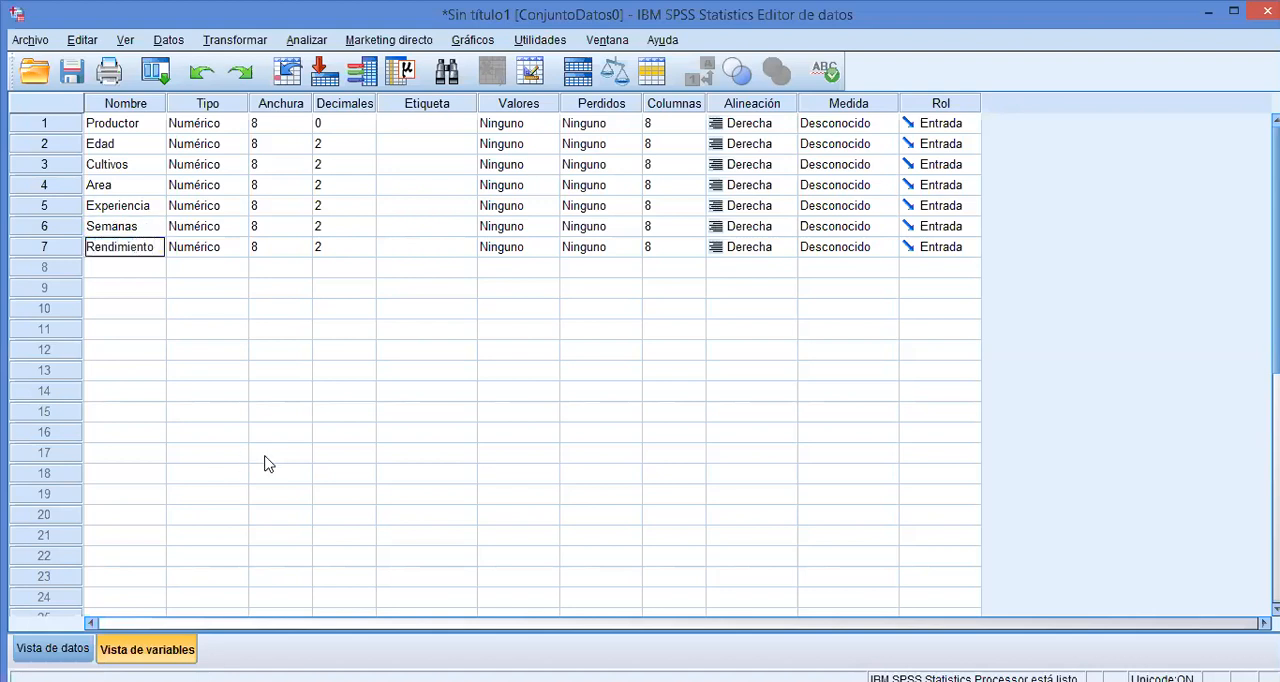
{"action": "left_click", "coordinate": [280, 455]}
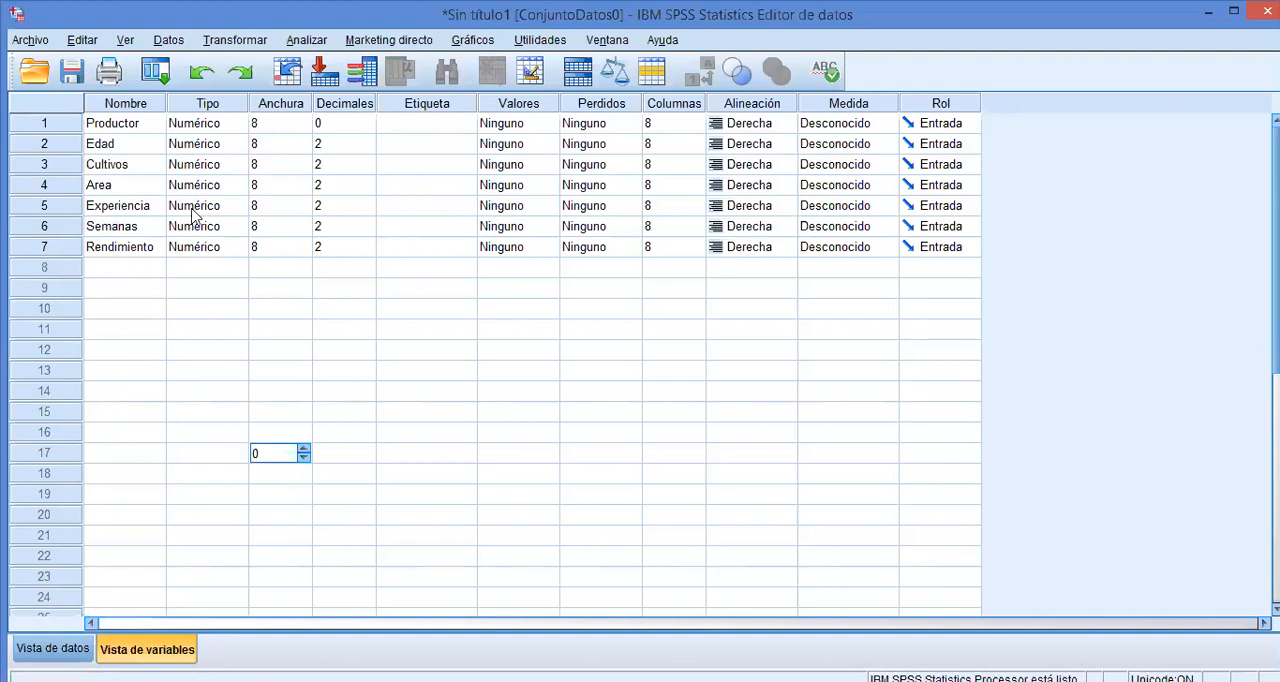
Review the available variable types for Productor and accept Numérico.
{"action": "left_click", "coordinate": [206, 126]}
{"action": "left_click", "coordinate": [236, 124]}
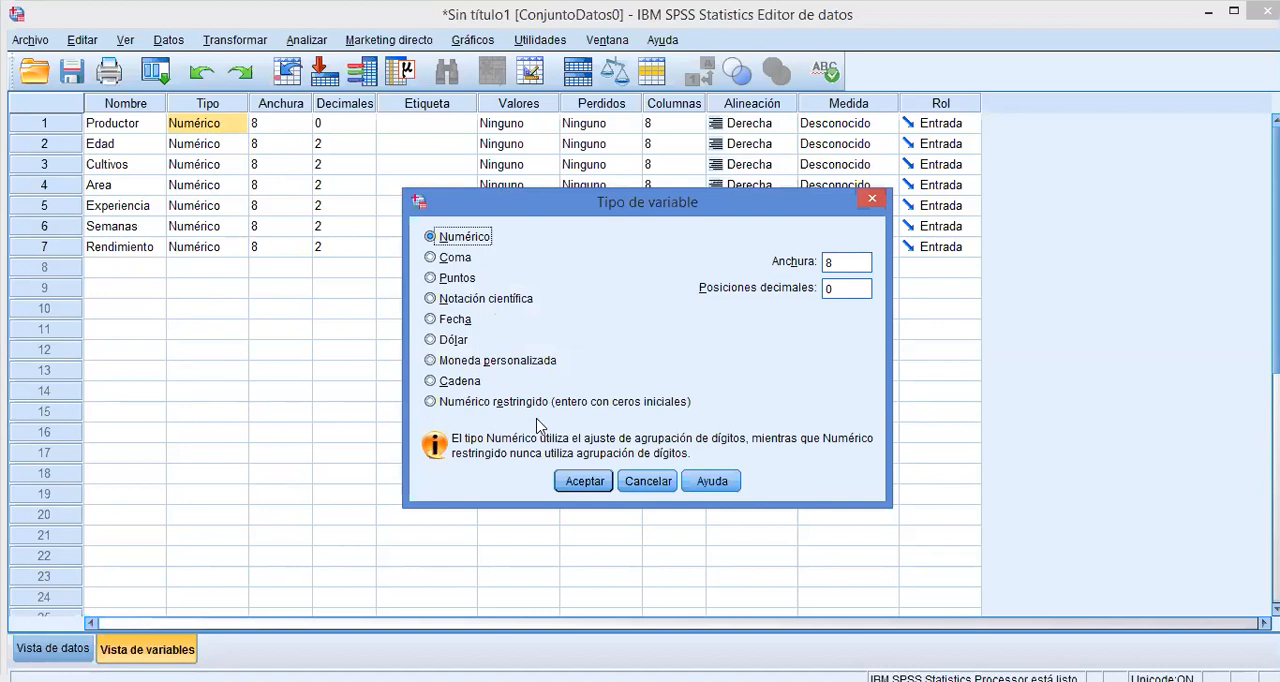
{"action": "left_click", "coordinate": [566, 483]}
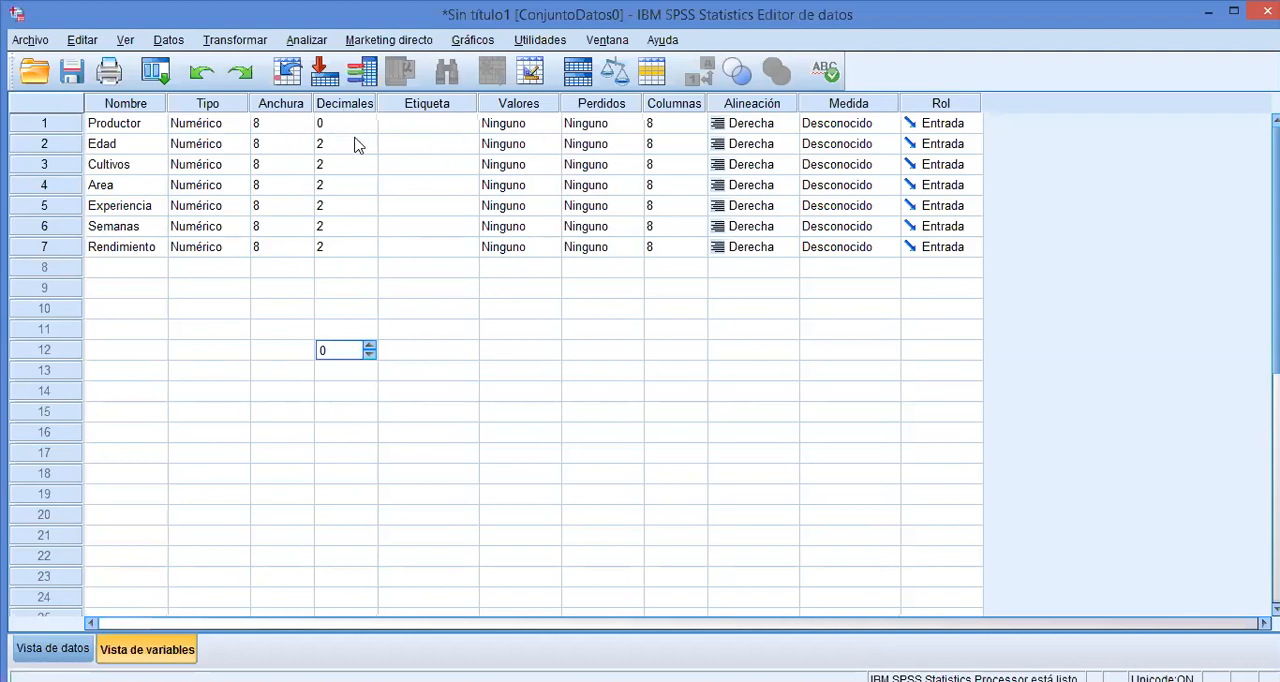
{"action": "left_click", "coordinate": [420, 118]}
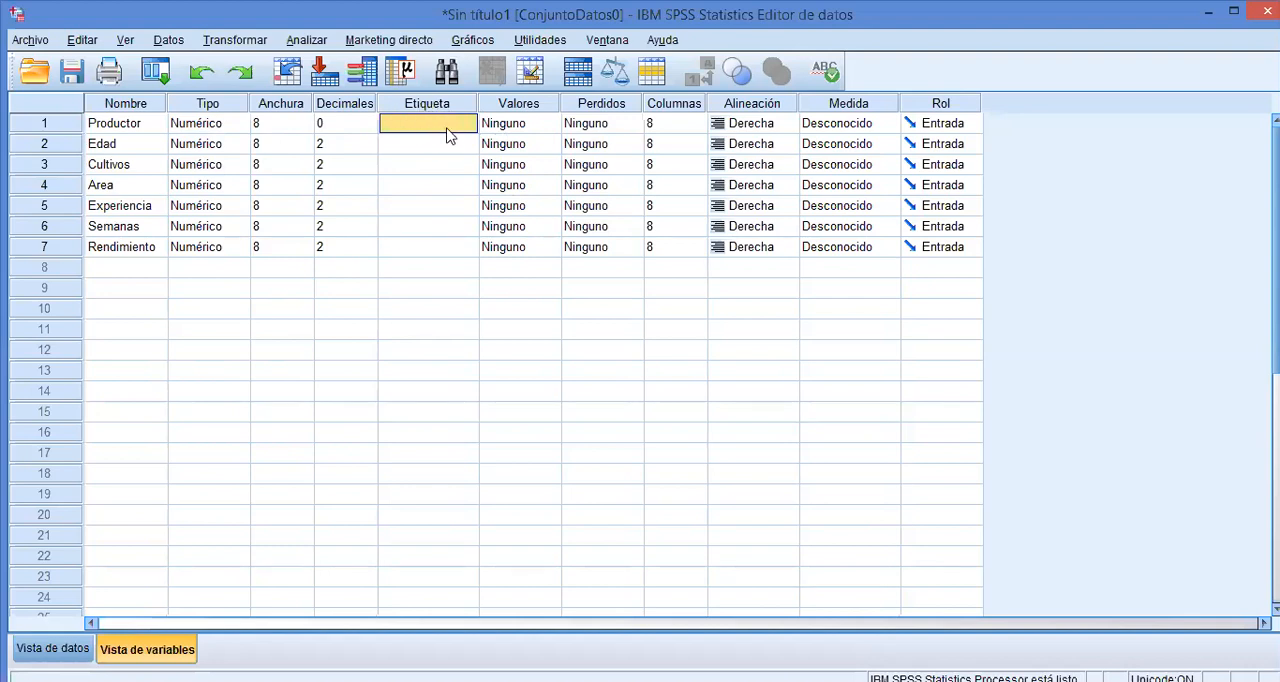
{"action": "left_click", "coordinate": [242, 310]}
{"action": "left_click", "coordinate": [244, 310]}
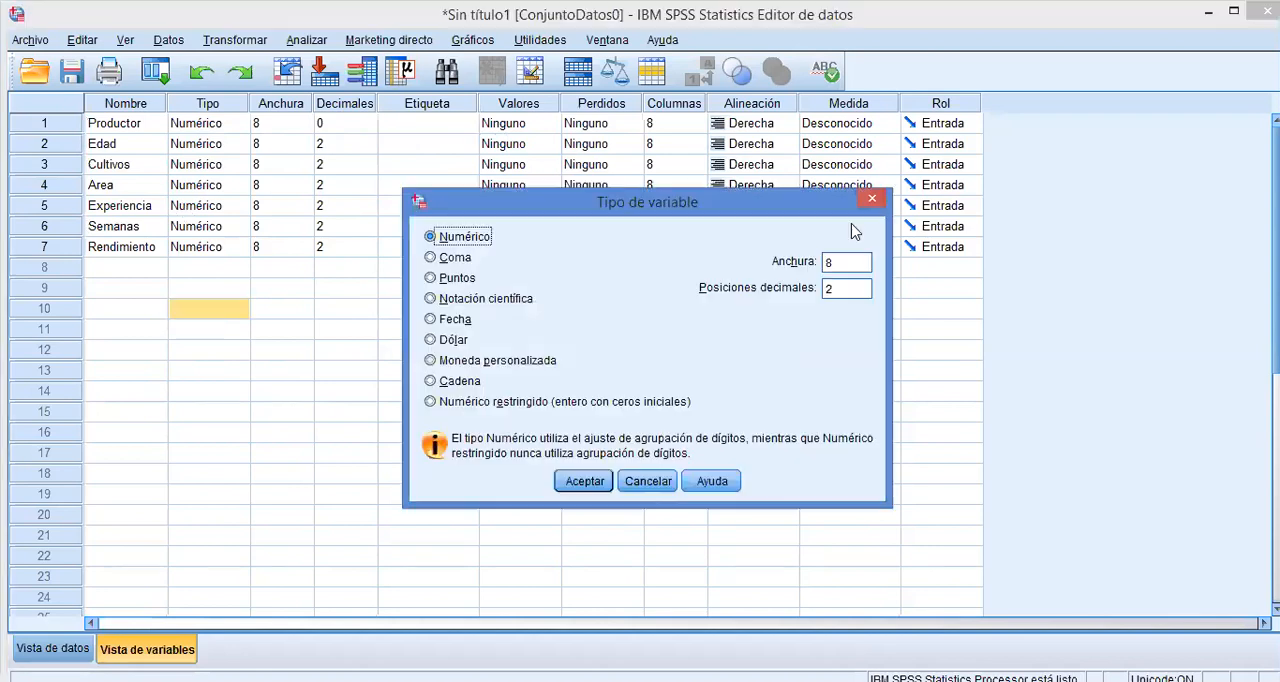
{"action": "left_click", "coordinate": [871, 202]}
{"action": "left_click", "coordinate": [692, 310]}
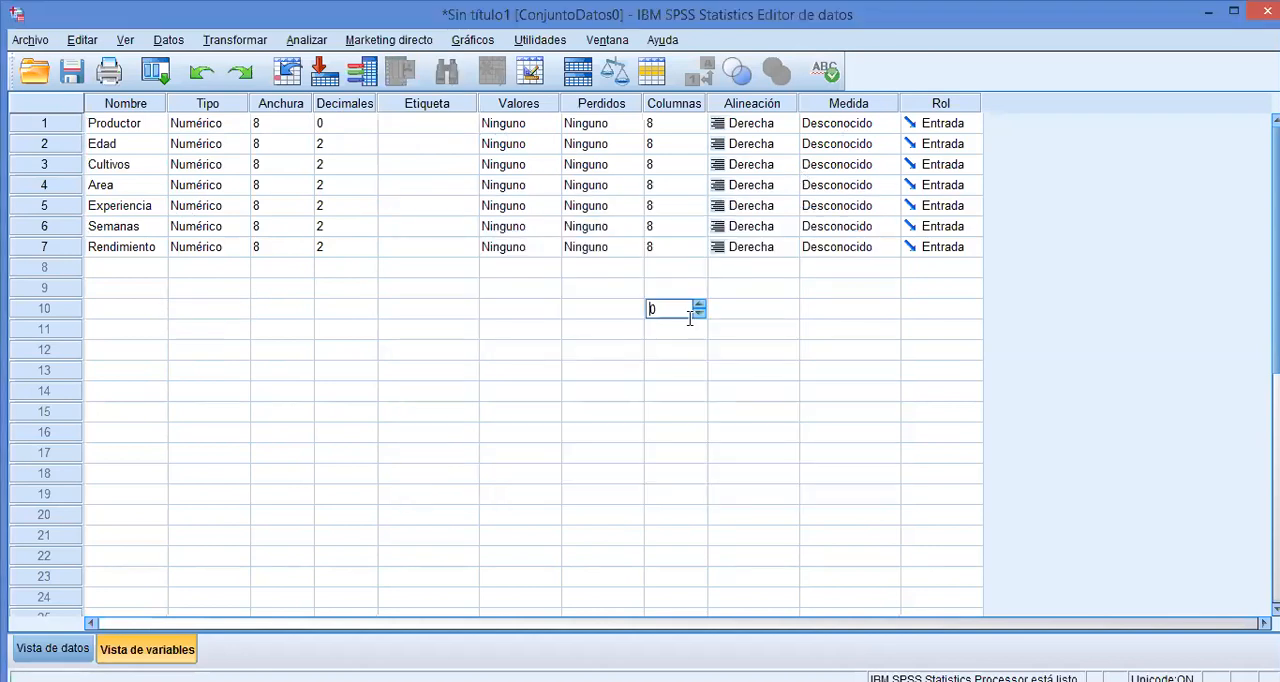
{"action": "left_click", "coordinate": [672, 267]}
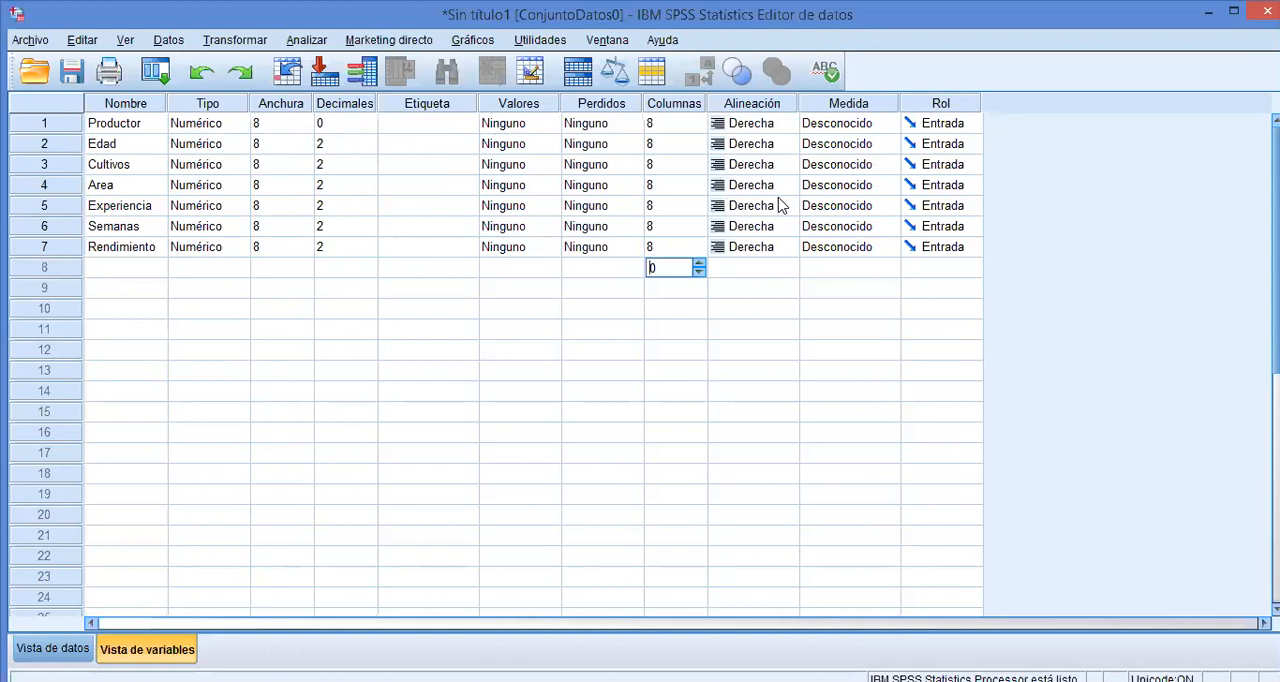
Set the measurement level of Productor, Edad and Cultivos to Escala.
{"action": "left_click", "coordinate": [828, 124]}
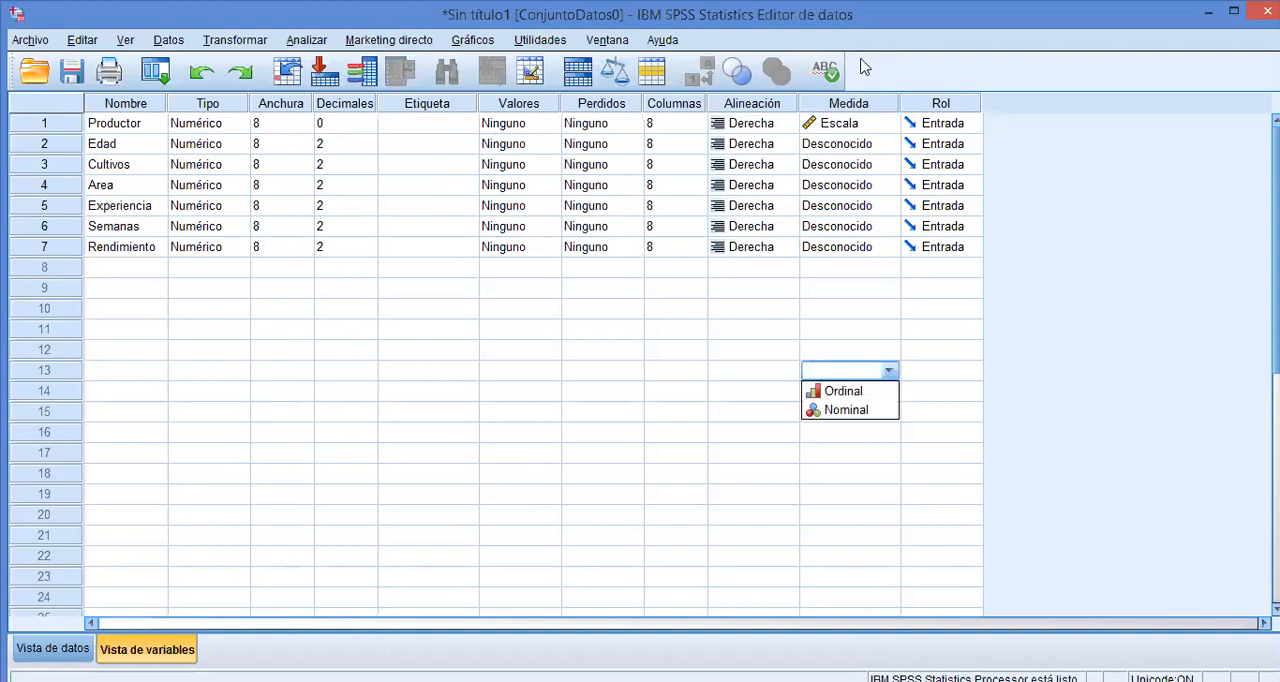
{"action": "left_click", "coordinate": [858, 104]}
{"action": "left_click", "coordinate": [862, 124]}
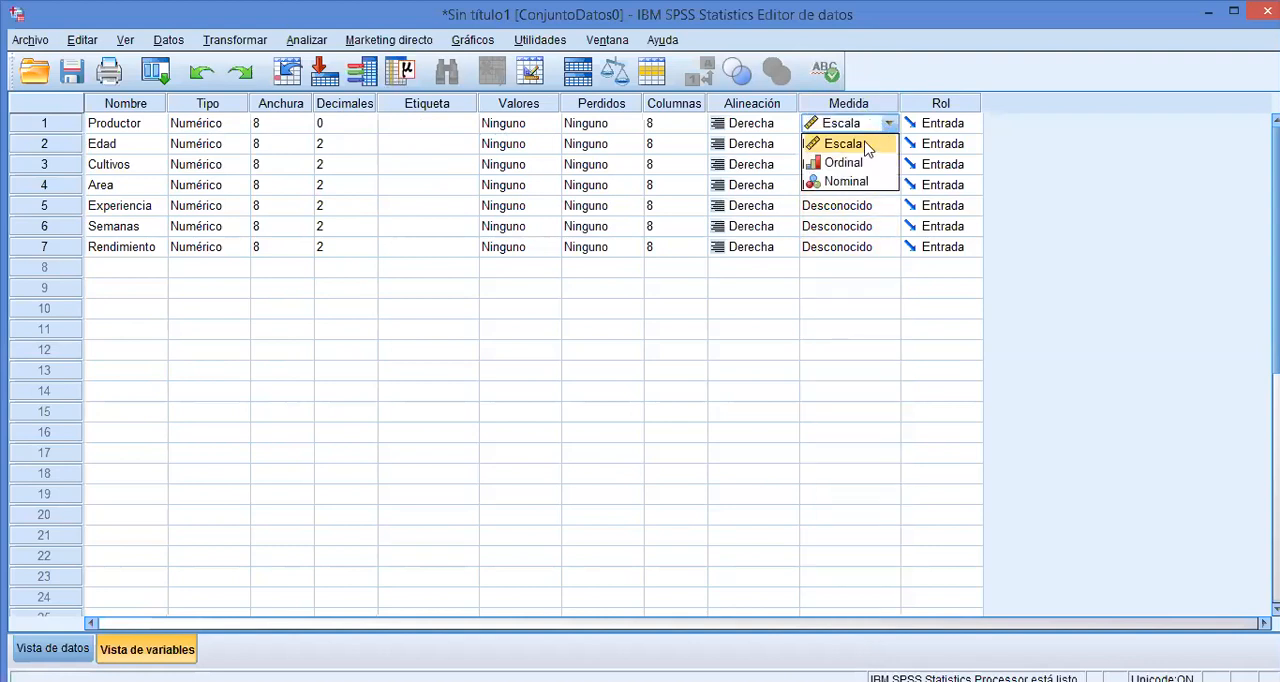
{"action": "left_click", "coordinate": [862, 145]}
{"action": "left_click", "coordinate": [878, 150]}
{"action": "left_click", "coordinate": [856, 168]}
{"action": "left_click", "coordinate": [868, 172]}
{"action": "left_click", "coordinate": [857, 187]}
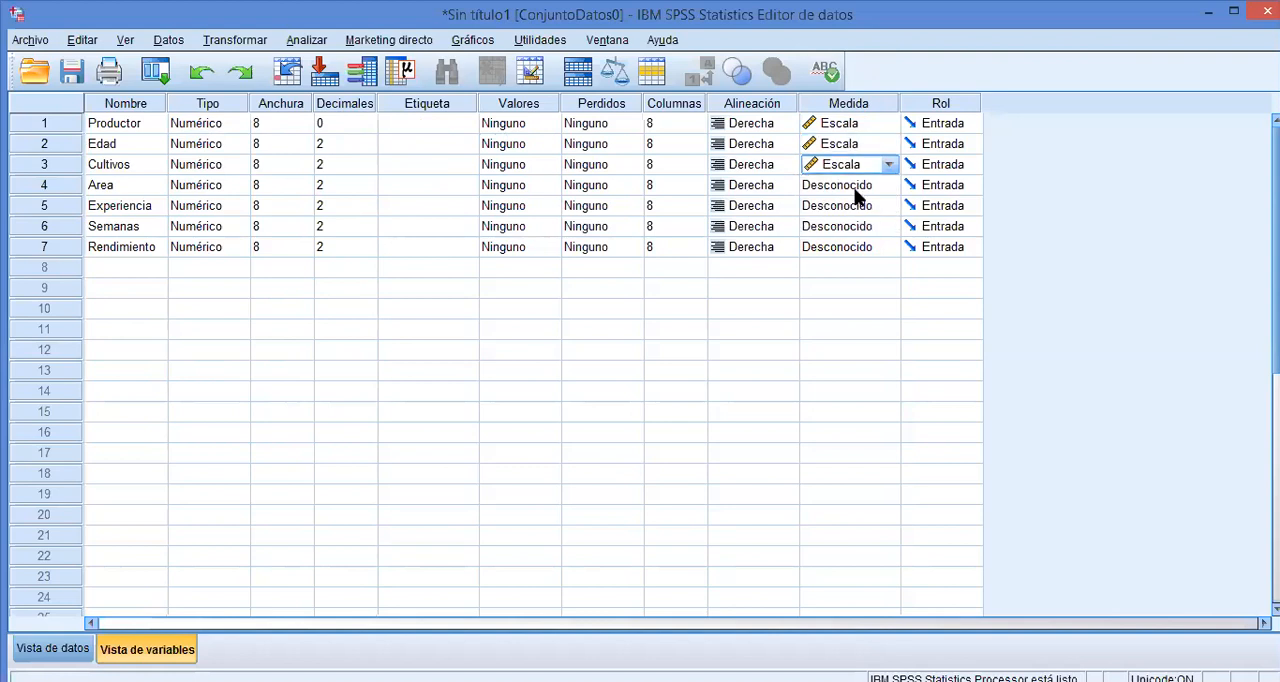
Set the measurement level of Area, Experiencia, Semanas and Rendimiento to Escala.
{"action": "left_click", "coordinate": [857, 185]}
{"action": "left_click", "coordinate": [857, 205]}
{"action": "left_click", "coordinate": [857, 206]}
{"action": "left_click", "coordinate": [857, 226]}
{"action": "left_click", "coordinate": [857, 226]}
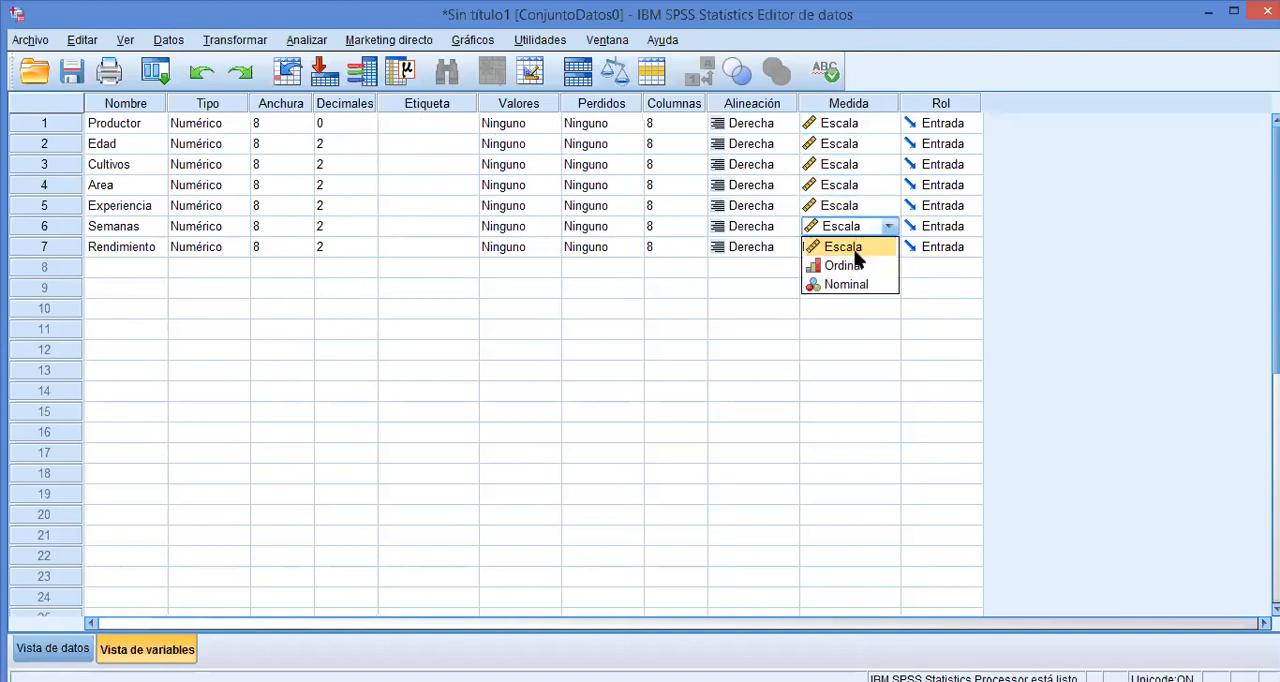
{"action": "left_click", "coordinate": [855, 250]}
{"action": "left_click", "coordinate": [851, 250]}
{"action": "left_click", "coordinate": [849, 266]}
{"action": "left_click", "coordinate": [848, 272]}
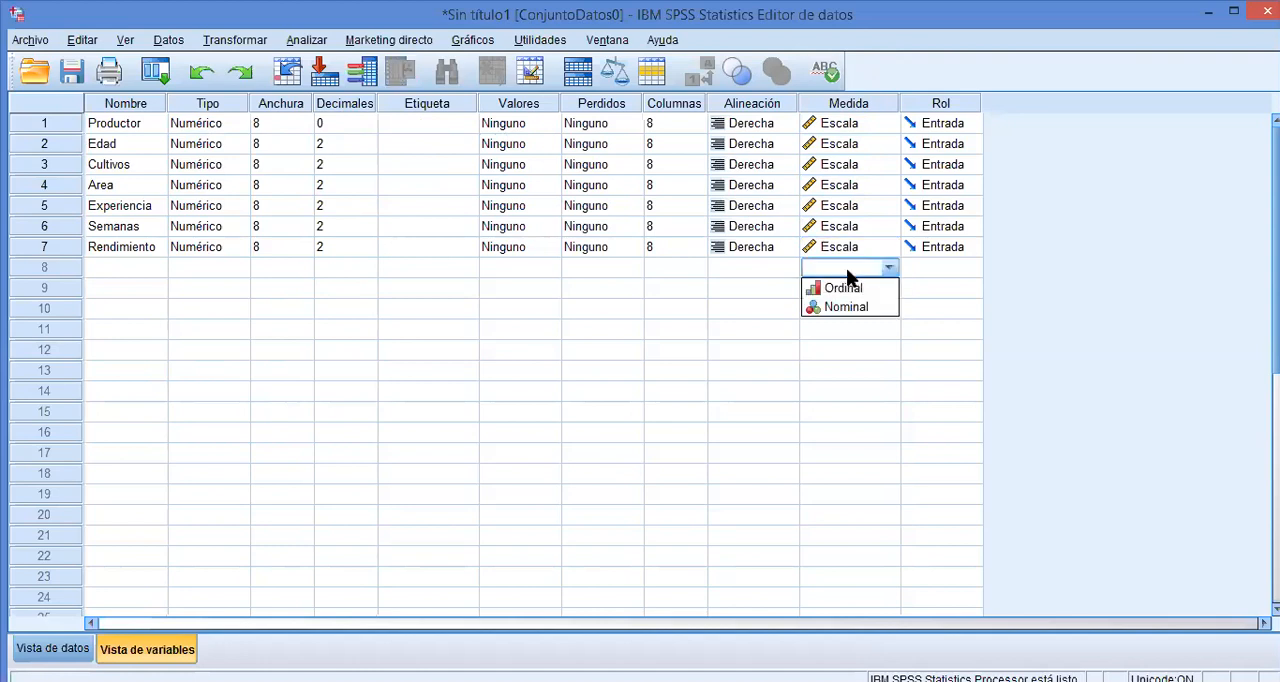
{"action": "left_click", "coordinate": [990, 324]}
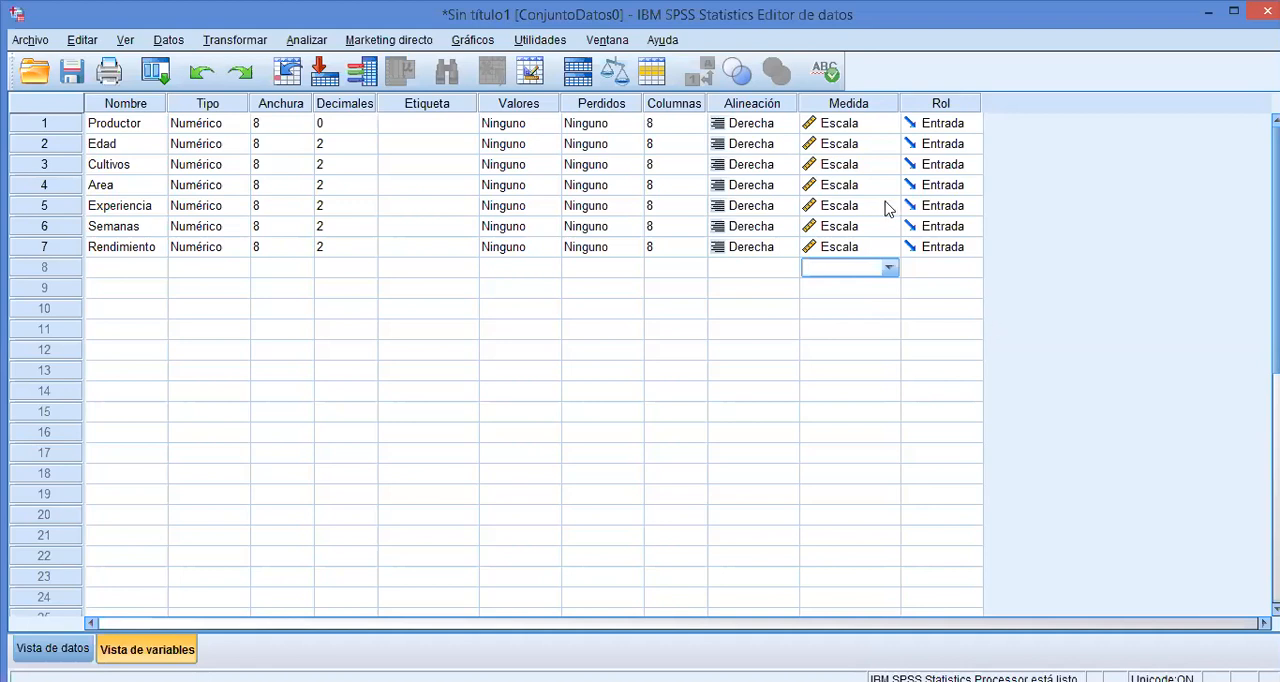
Change Rendimiento's measurement level to Nominal and restore it to Escala.
{"action": "left_click", "coordinate": [865, 250]}
{"action": "left_click", "coordinate": [889, 247]}
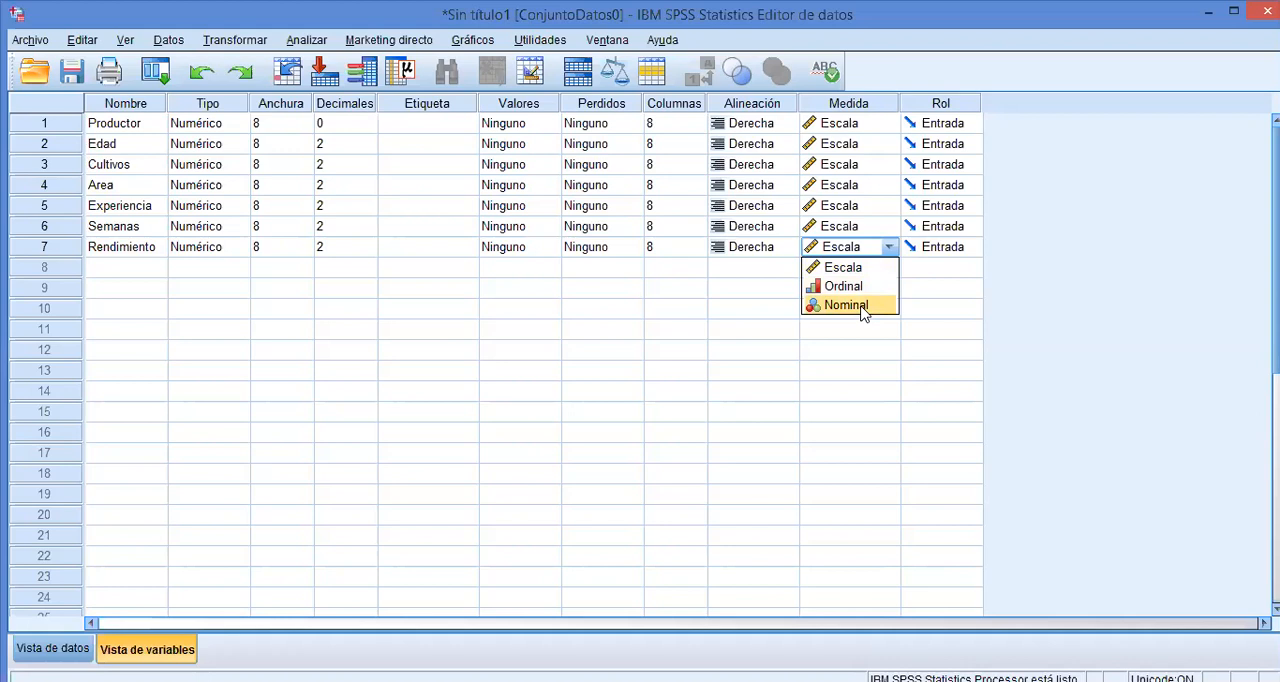
{"action": "left_click", "coordinate": [864, 306]}
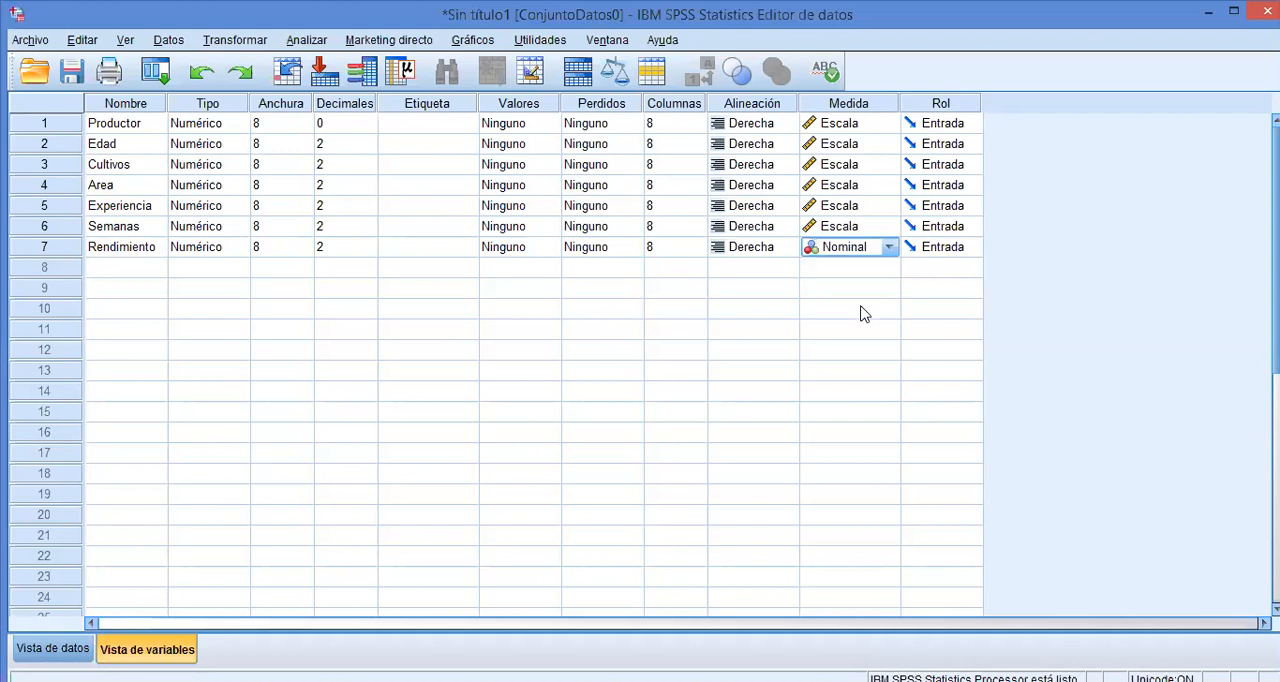
{"action": "left_click", "coordinate": [889, 248]}
{"action": "left_click", "coordinate": [866, 266]}
Return to the data and open the hierarchical cluster analysis.
{"action": "key", "text": "ctrl+t"}
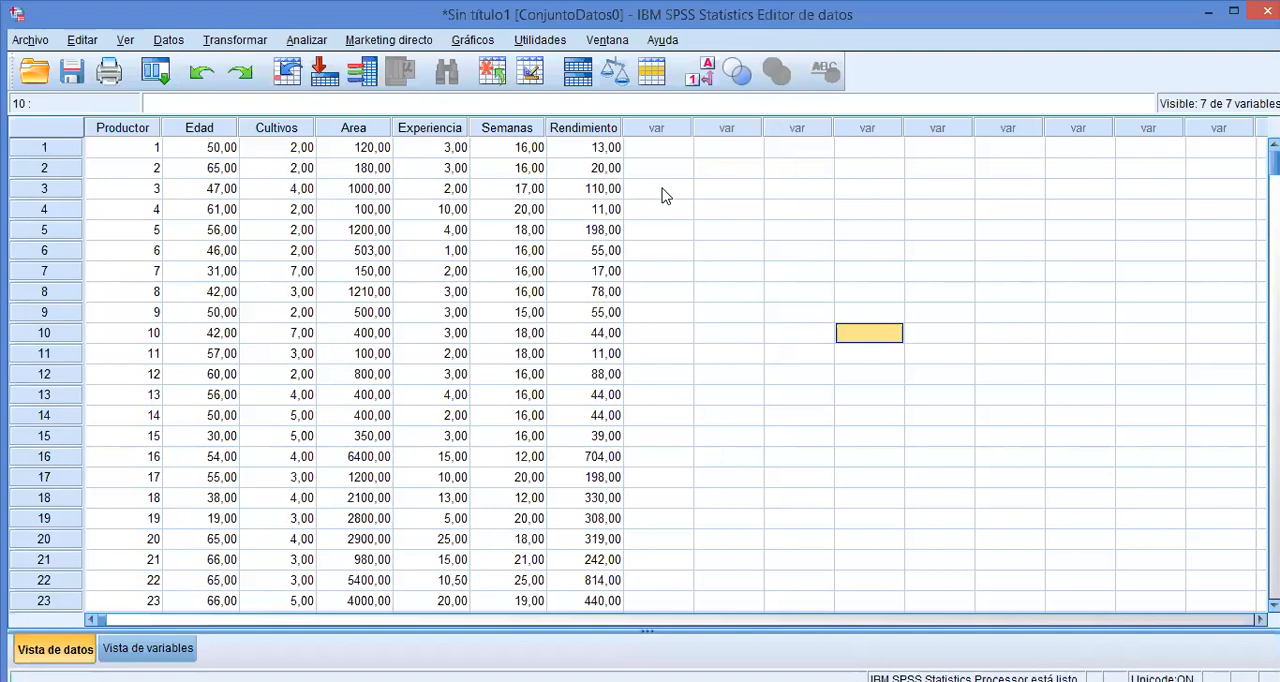
{"action": "left_click", "coordinate": [308, 40]}
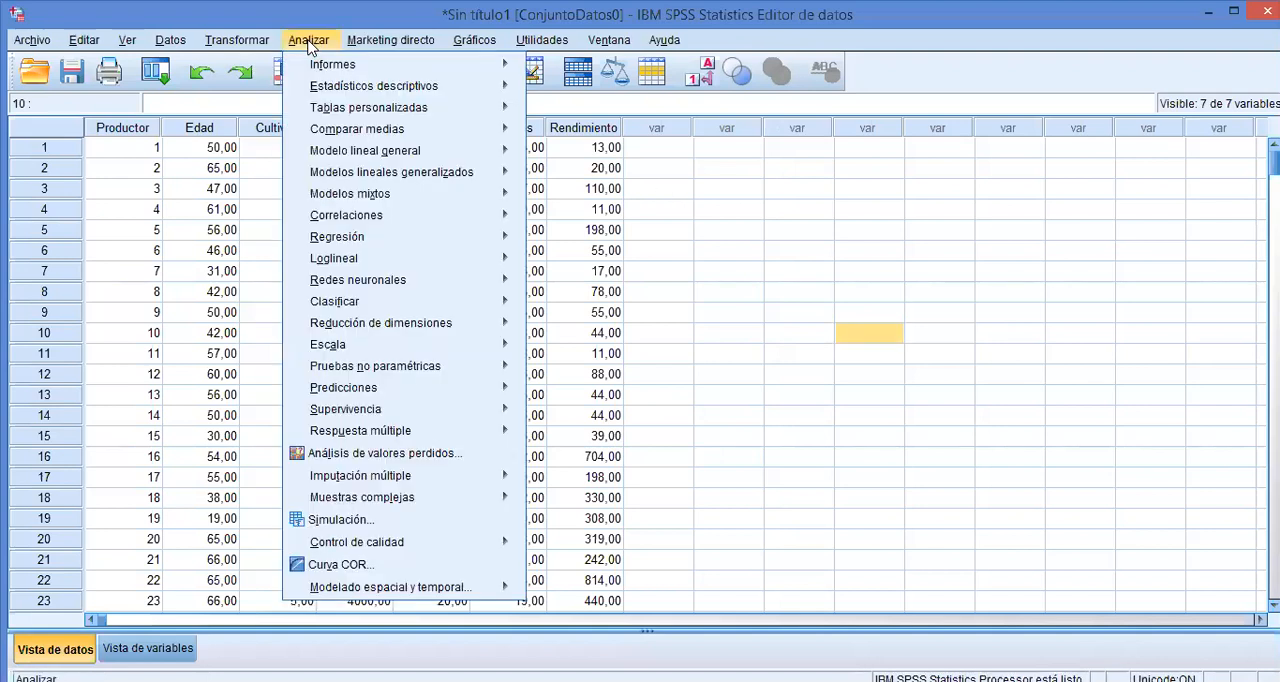
{"action": "mouse_move", "coordinate": [499, 46]}
{"action": "mouse_move", "coordinate": [306, 46]}
{"action": "mouse_move", "coordinate": [458, 299]}
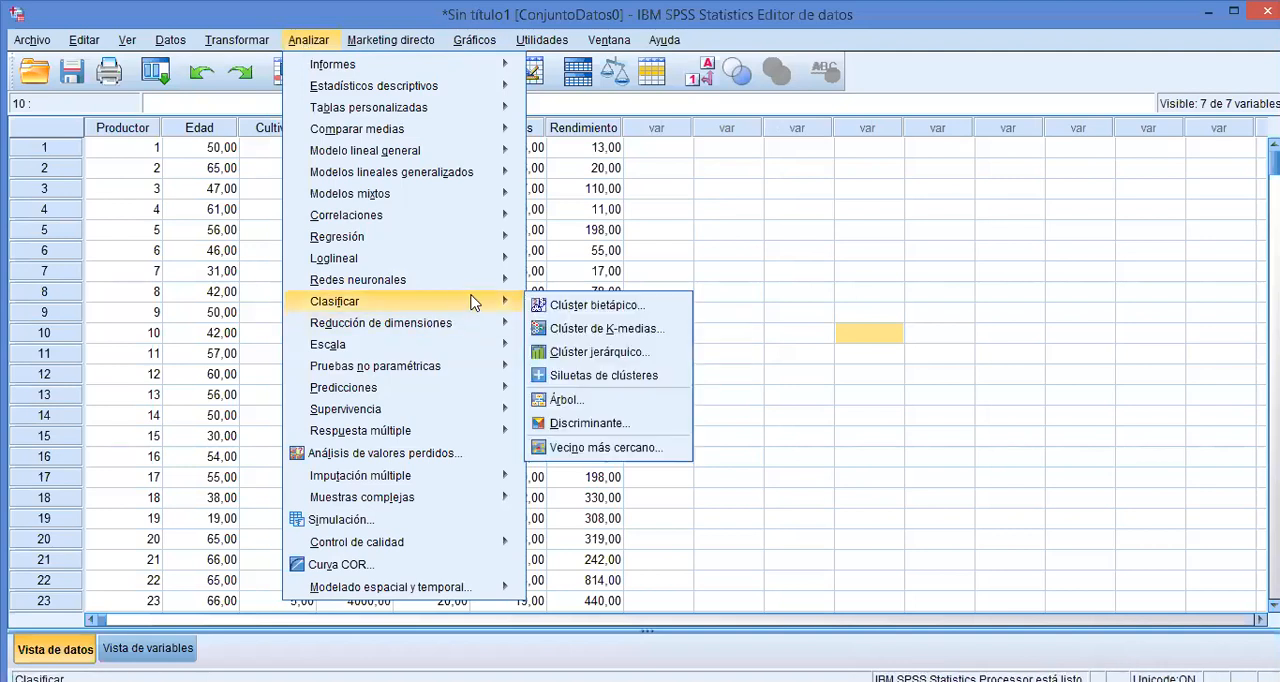
{"action": "left_click", "coordinate": [590, 352]}
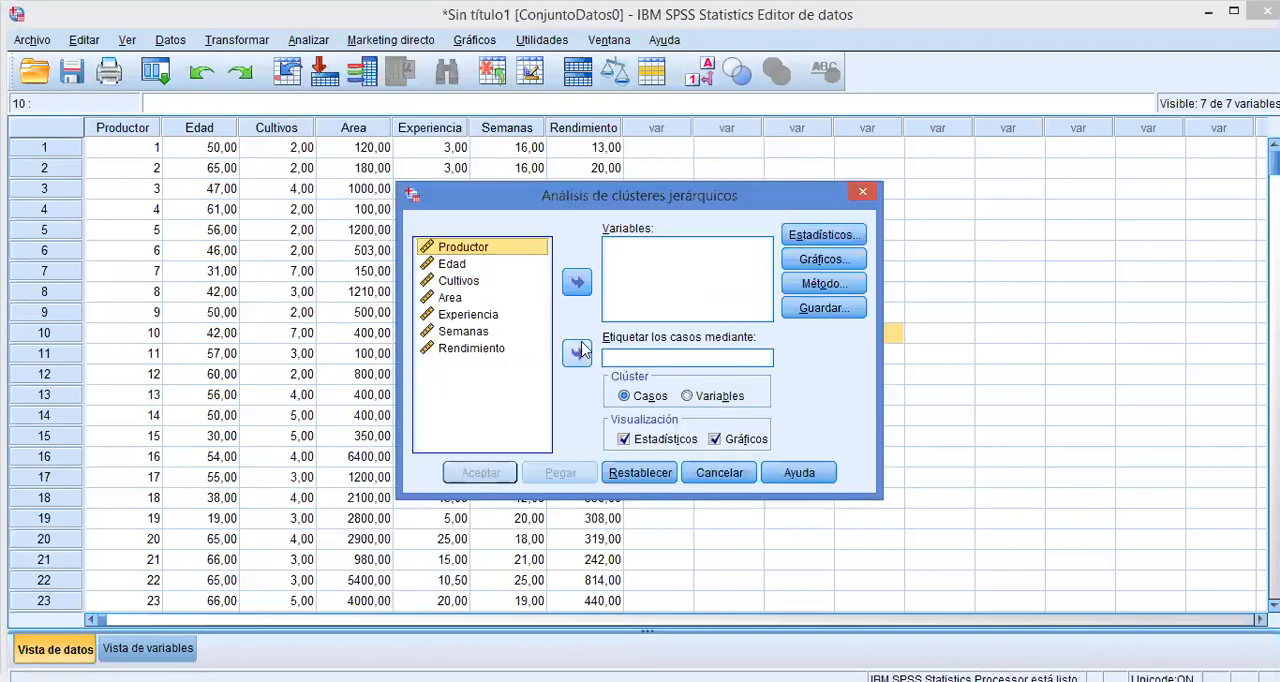
Use Edad, Cultivos, Area, Experiencia, Semanas and Rendimiento as the cluster variables, leaving Productor out.
{"action": "left_click", "coordinate": [512, 252]}
{"action": "key", "text": "shift+Down"}
{"action": "key", "text": "shift+Down"}
{"action": "key", "text": "shift+Down"}
{"action": "key", "text": "shift+Down"}
{"action": "key", "text": "shift+Down"}
{"action": "key", "text": "shift+Down"}
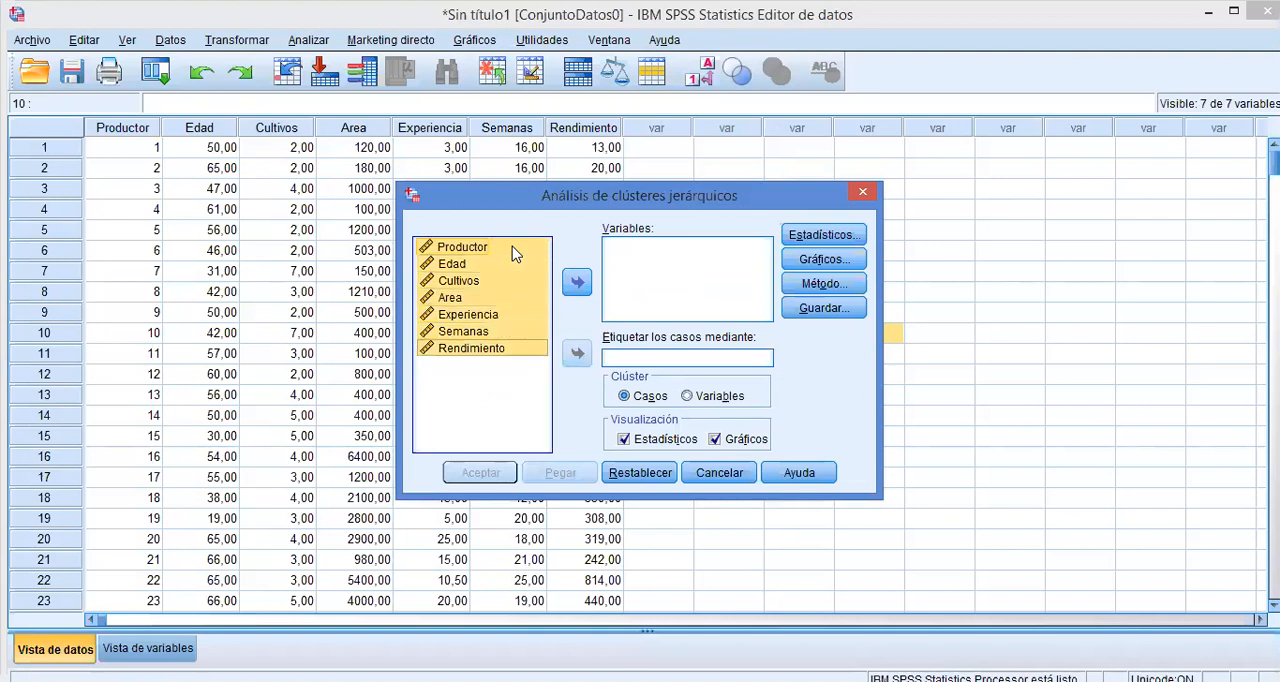
{"action": "left_click", "coordinate": [577, 285]}
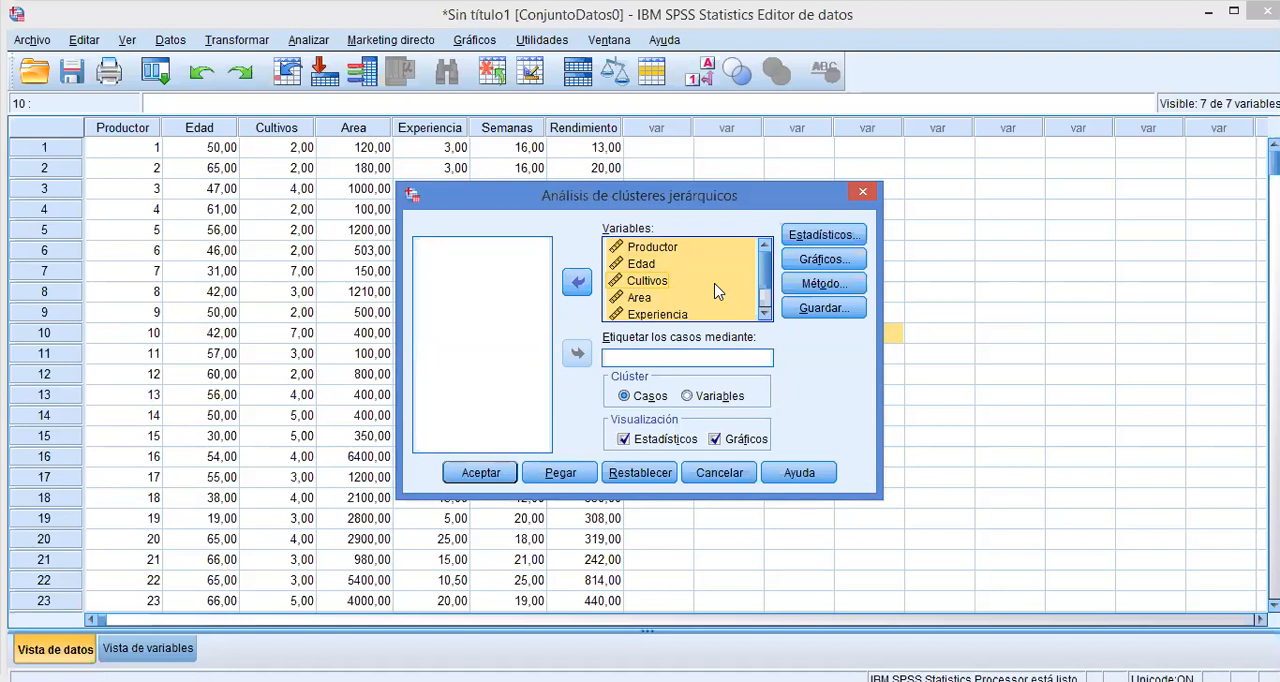
{"action": "left_click", "coordinate": [670, 248]}
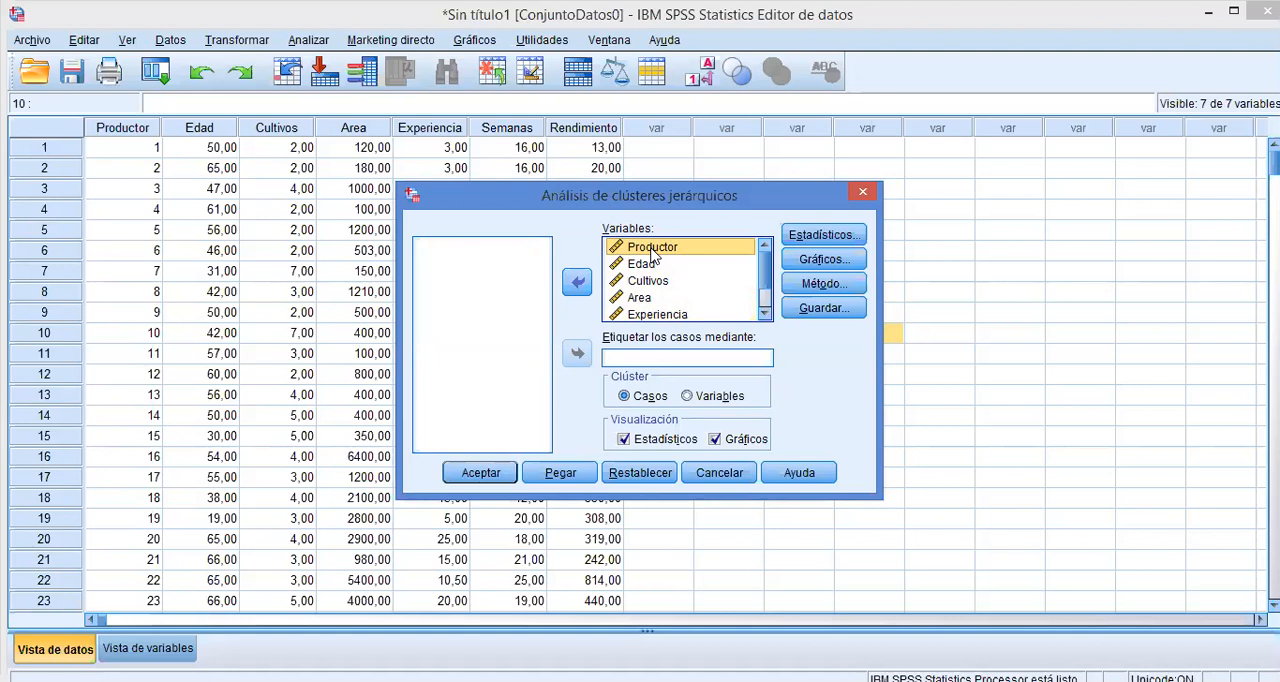
{"action": "left_click", "coordinate": [577, 282]}
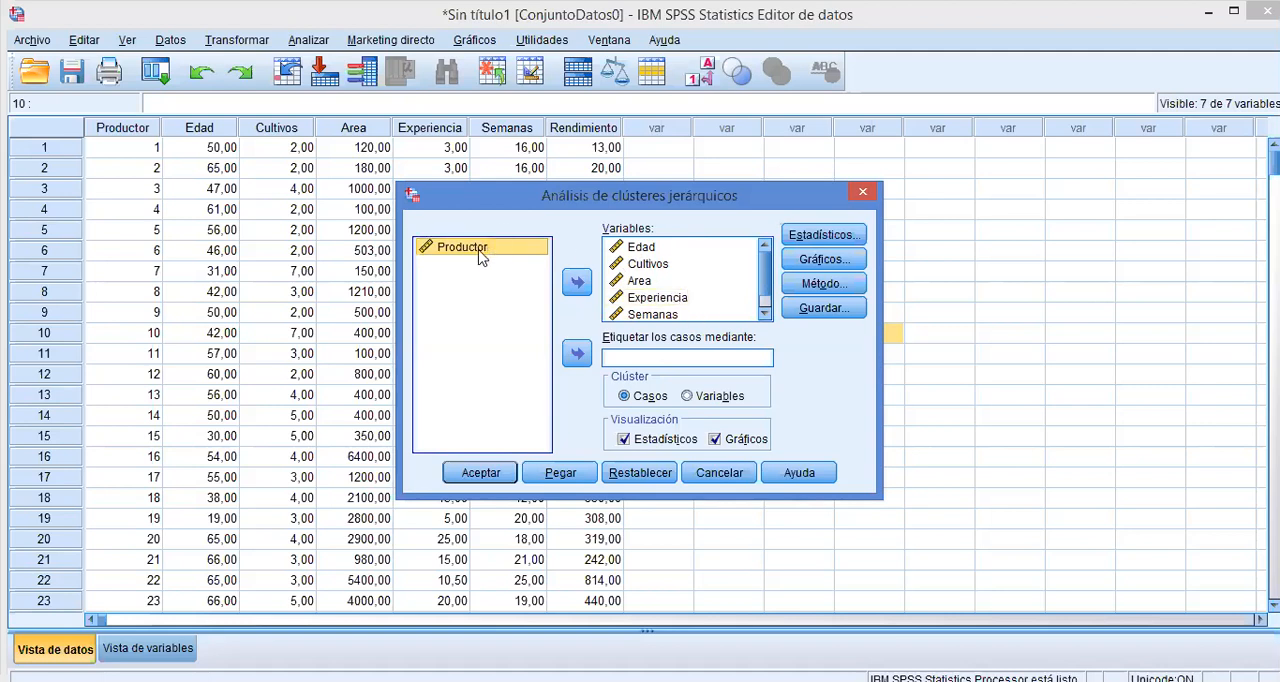
Try to label the cases by Productor and run the cluster analysis.
{"action": "left_click", "coordinate": [577, 355]}
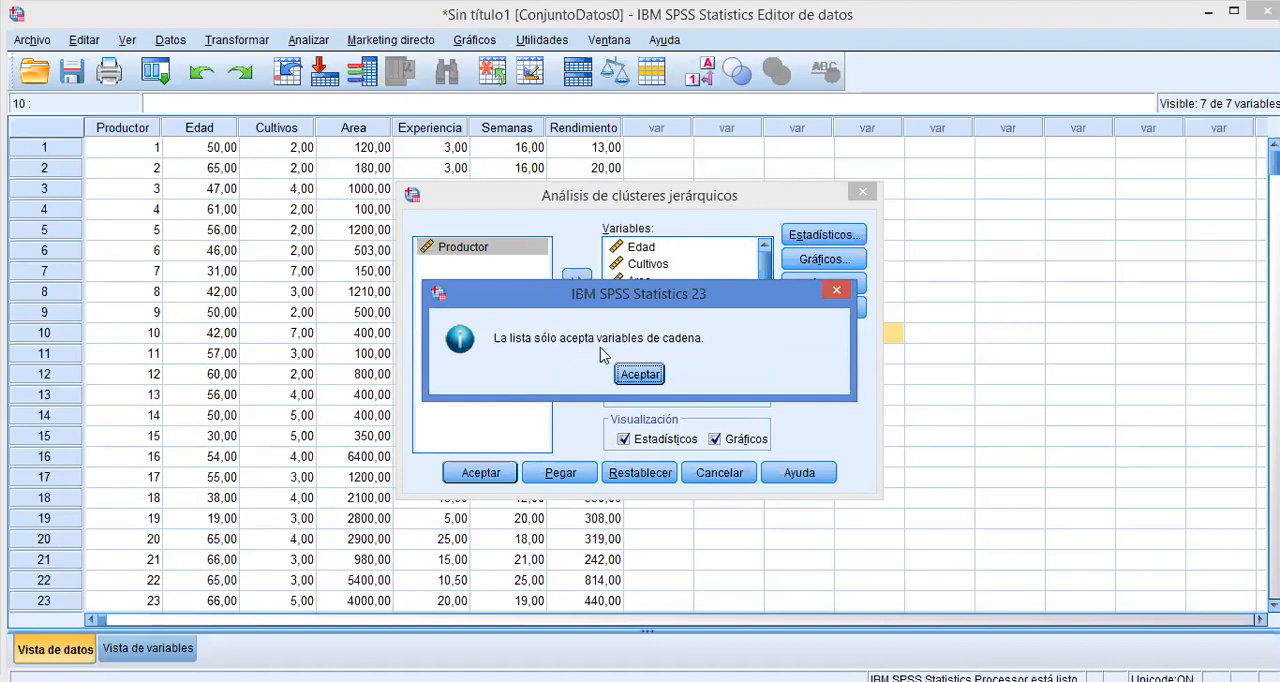
{"action": "left_click", "coordinate": [639, 375]}
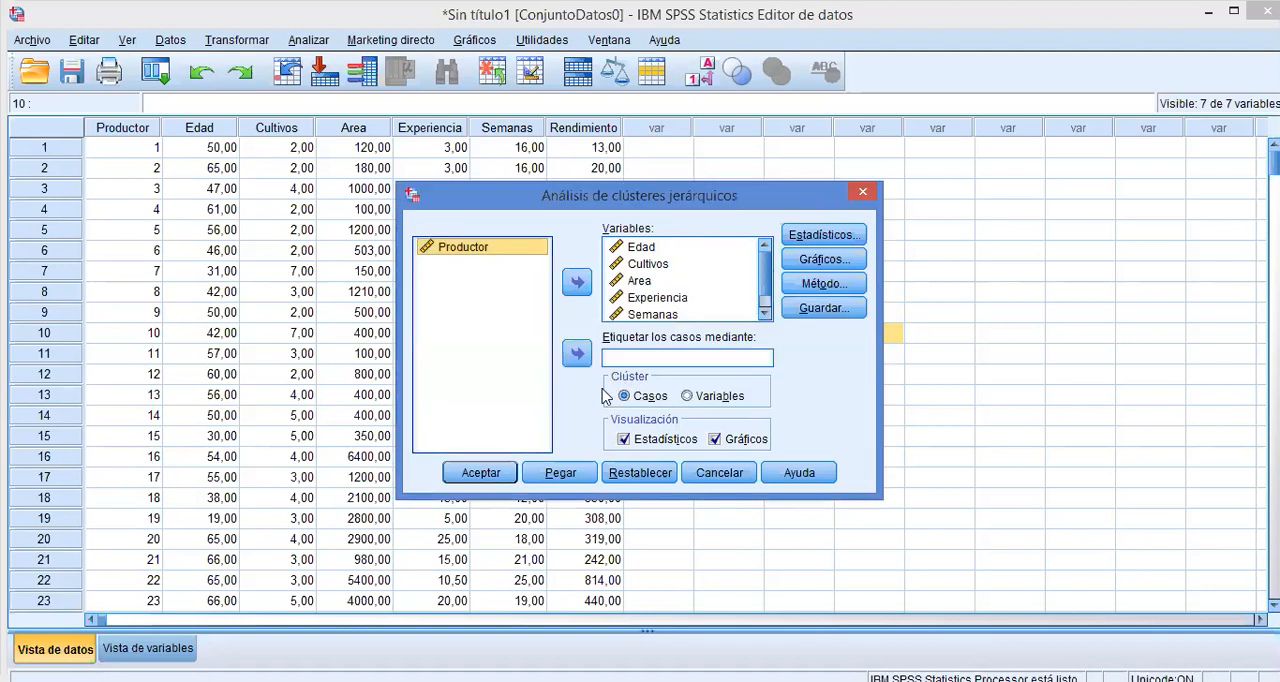
{"action": "left_click", "coordinate": [484, 474]}
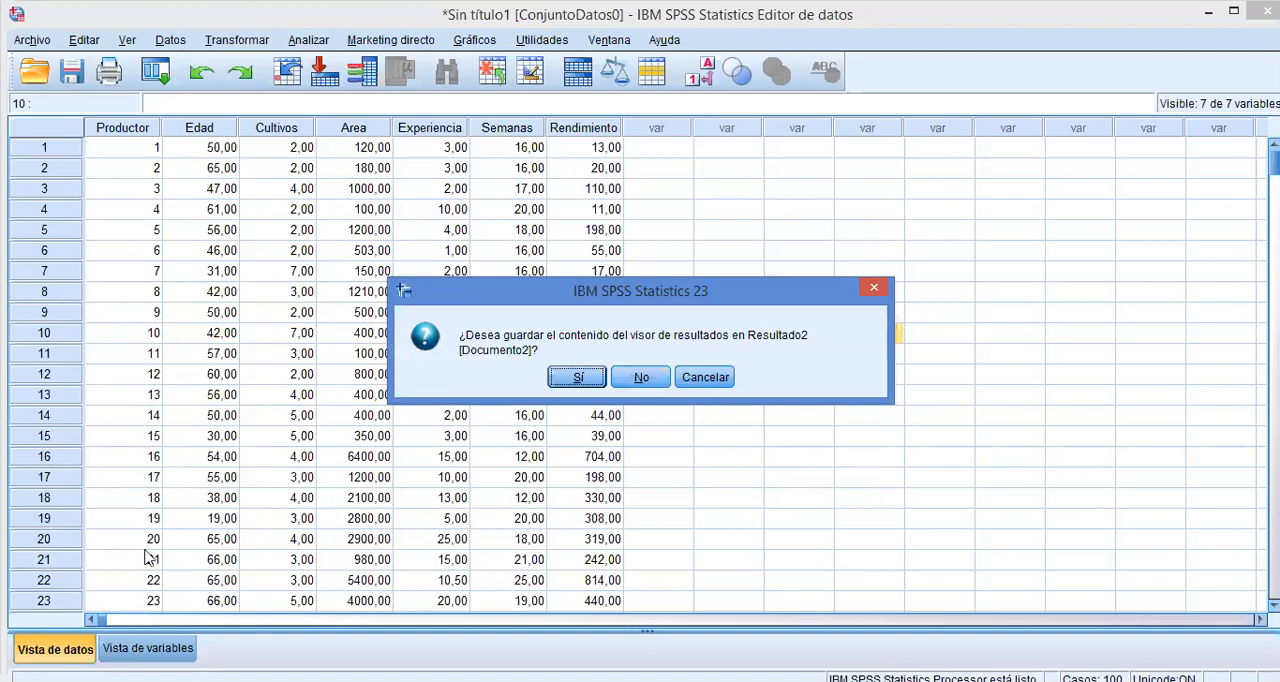
Return to the variable definitions and change Productor's type to Cadena.
{"action": "left_click", "coordinate": [148, 559]}
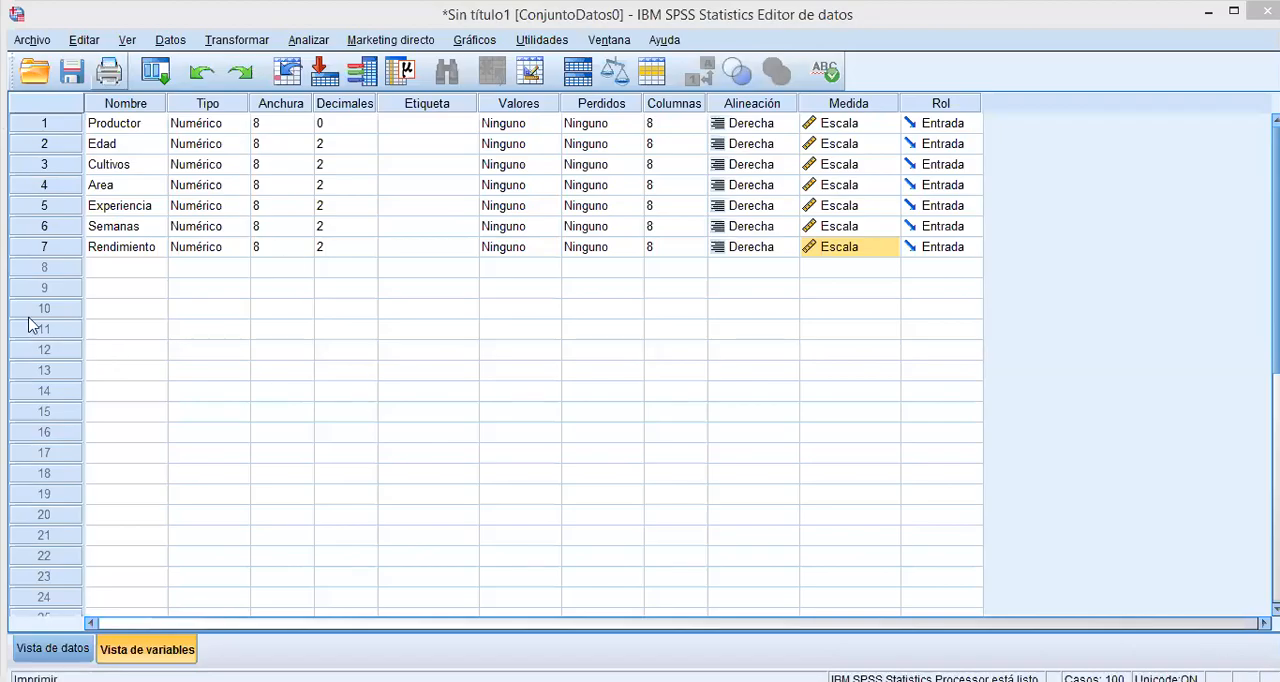
{"action": "left_click", "coordinate": [232, 125]}
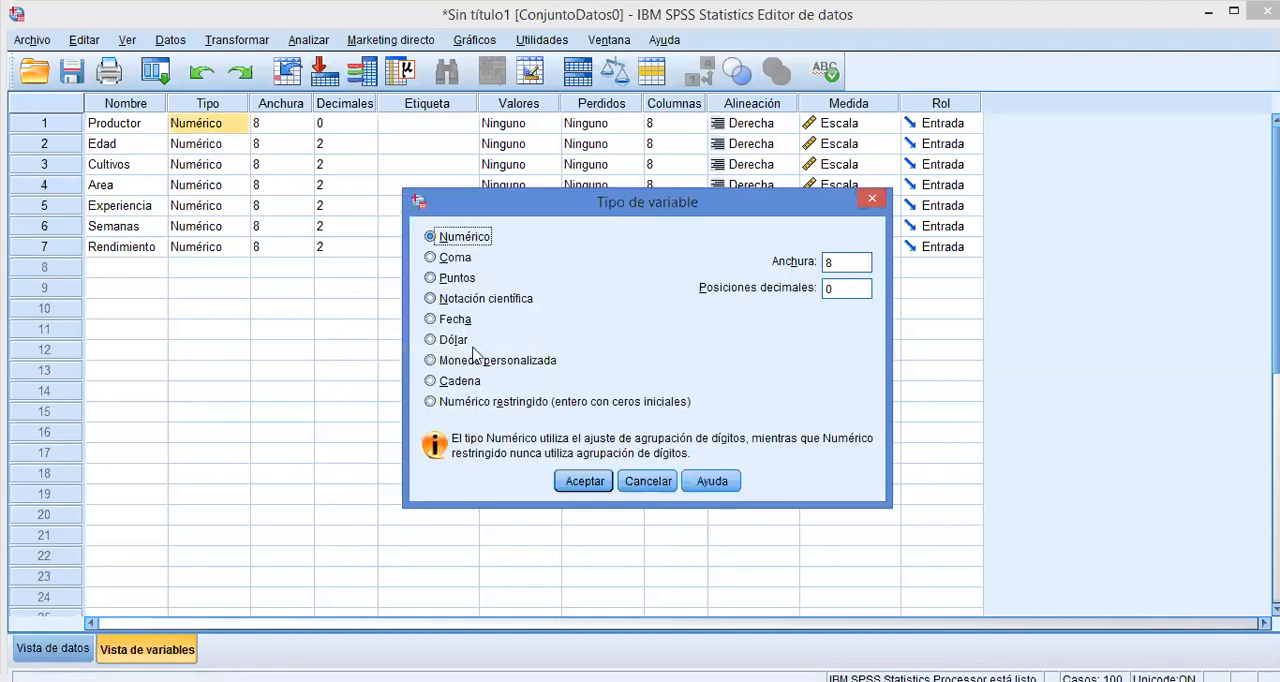
{"action": "left_click", "coordinate": [472, 382]}
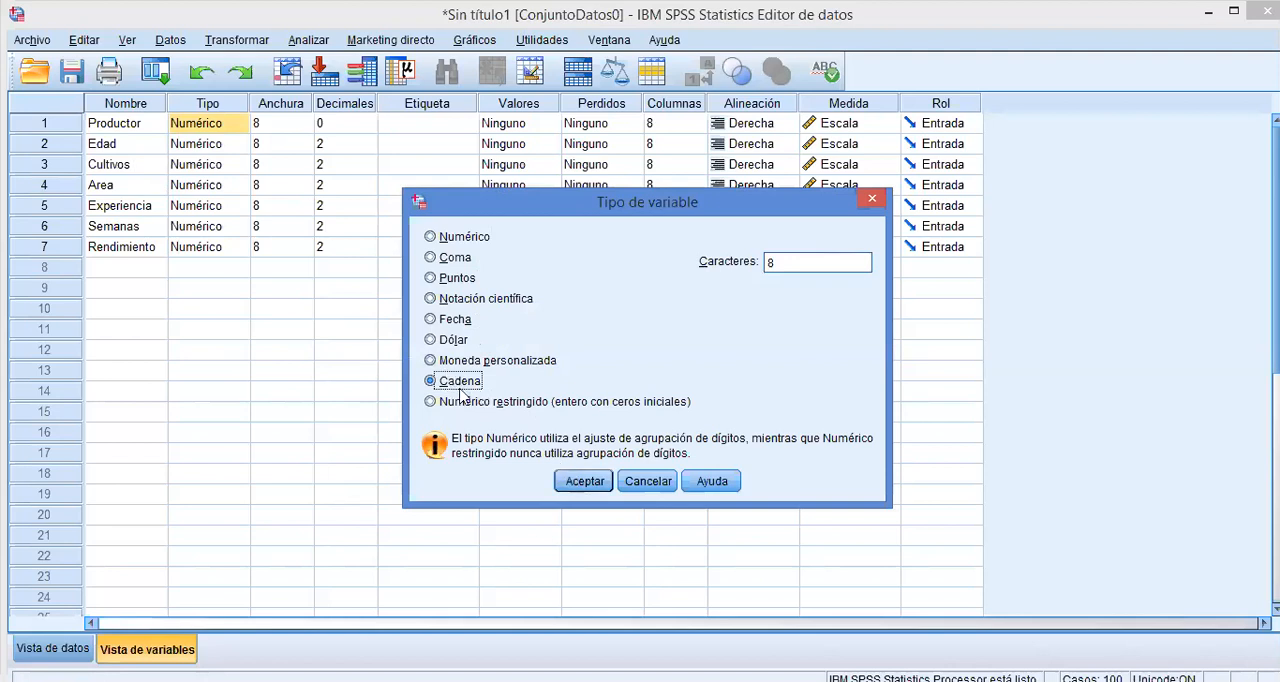
{"action": "left_click", "coordinate": [584, 481]}
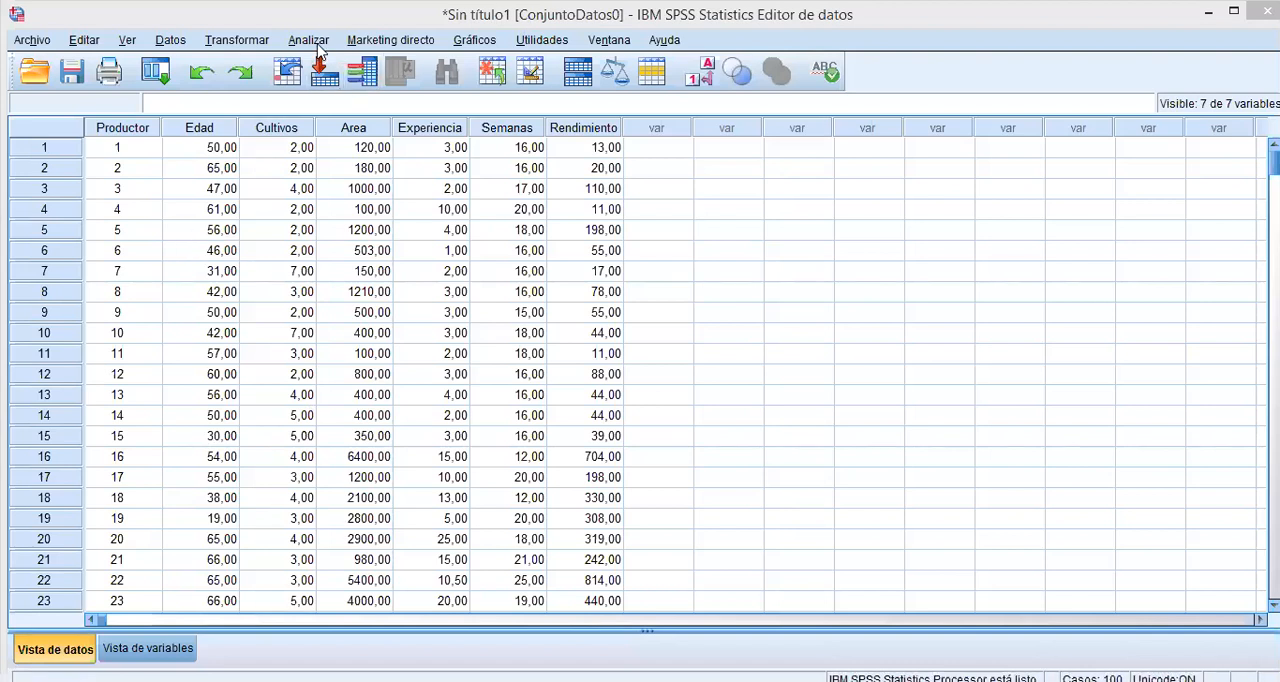
Reopen the hierarchical cluster analysis, label the cases by Productor and check the list of cluster variables.
{"action": "left_click", "coordinate": [314, 44]}
{"action": "mouse_move", "coordinate": [470, 306]}
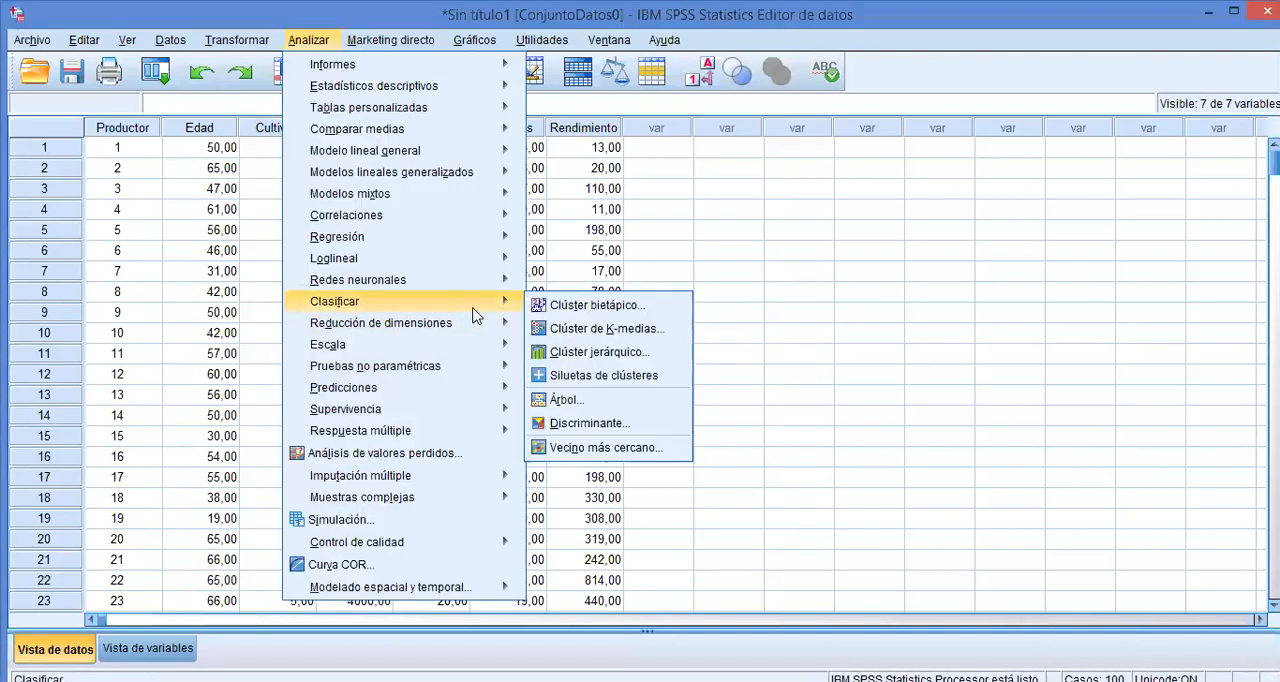
{"action": "left_click", "coordinate": [590, 355]}
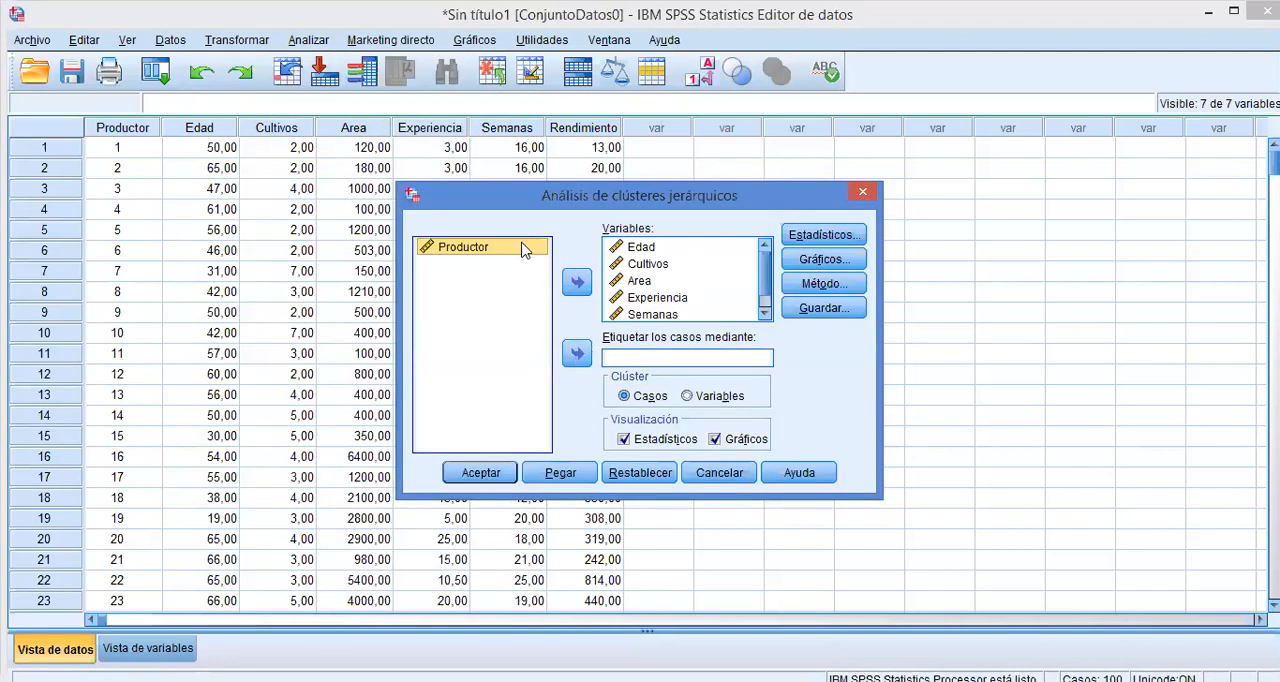
{"action": "left_click", "coordinate": [576, 355]}
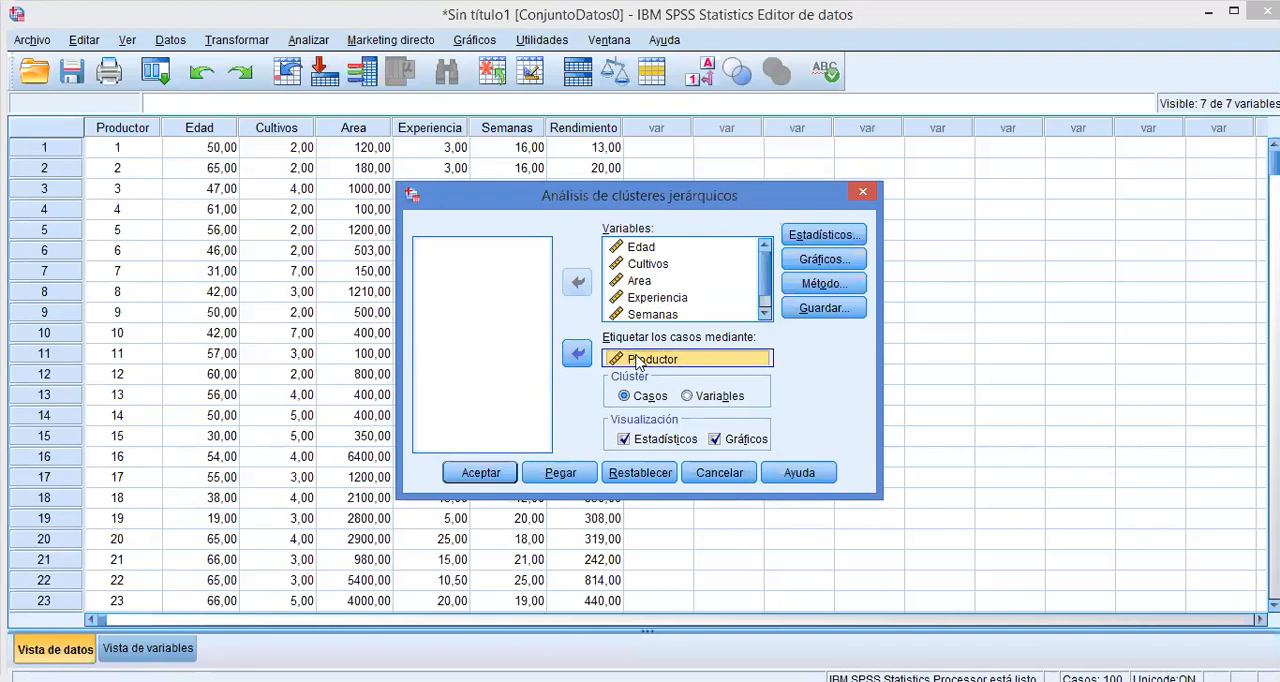
{"action": "left_click_drag", "start_coordinate": [628, 358], "coordinate": [629, 356]}
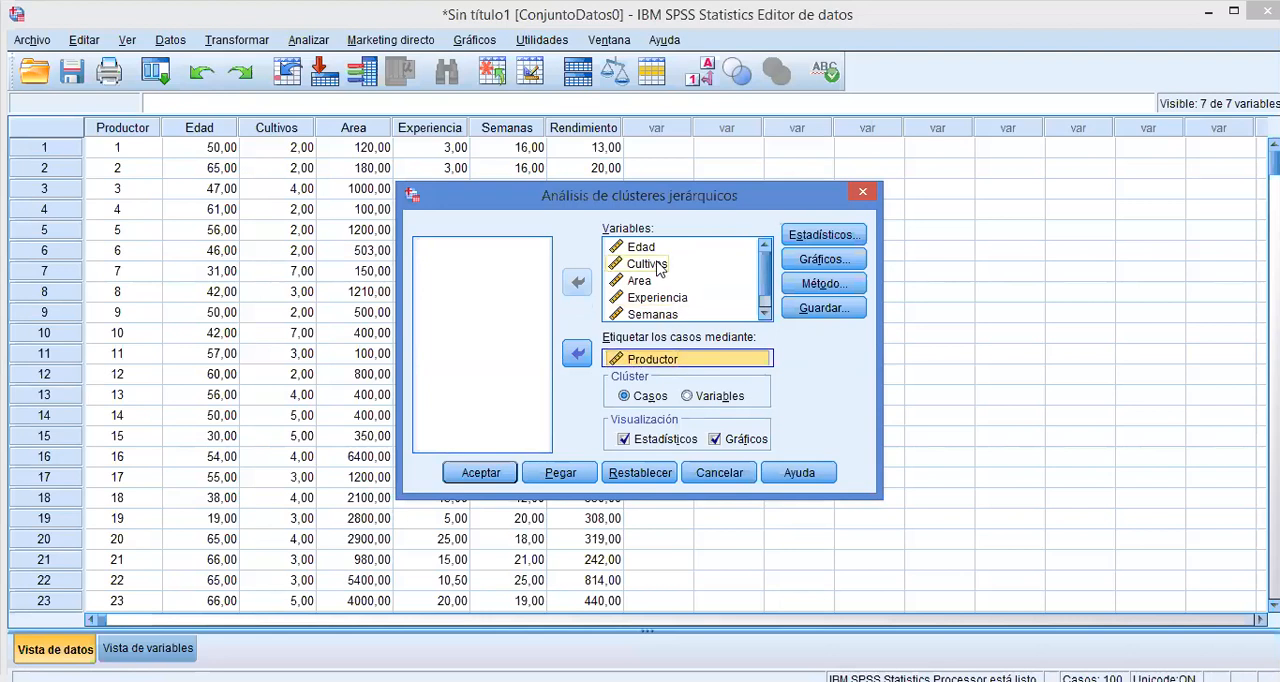
{"action": "left_click_drag", "start_coordinate": [767, 260], "coordinate": [768, 276]}
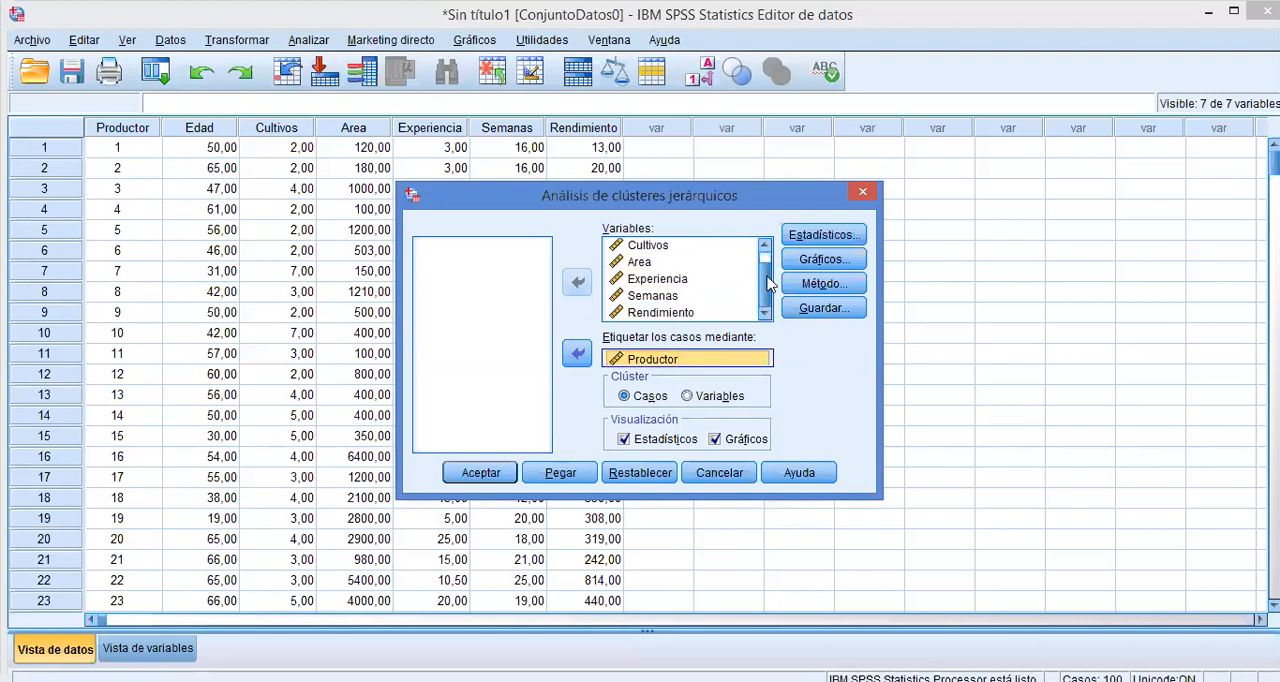
View the statistics options without changing them and enable the Dendrograma in the cluster plots.
{"action": "left_click", "coordinate": [820, 240]}
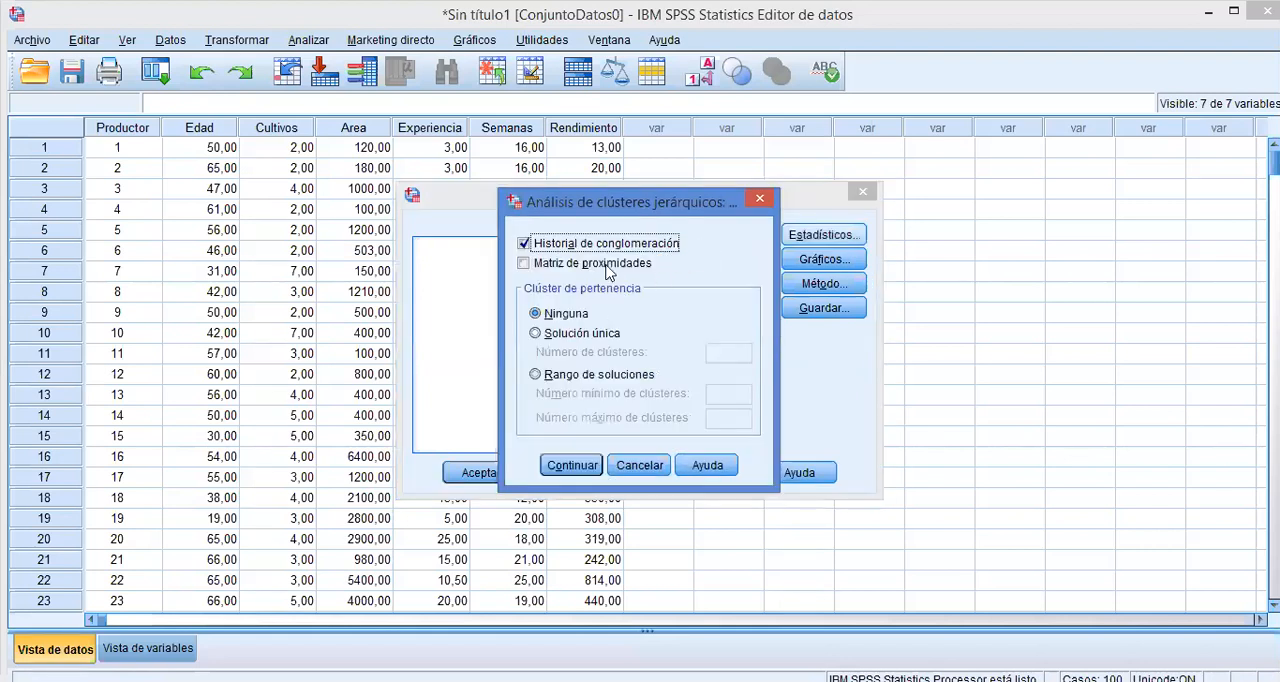
{"action": "left_click", "coordinate": [752, 202]}
{"action": "left_click", "coordinate": [793, 260]}
{"action": "left_click", "coordinate": [612, 216]}
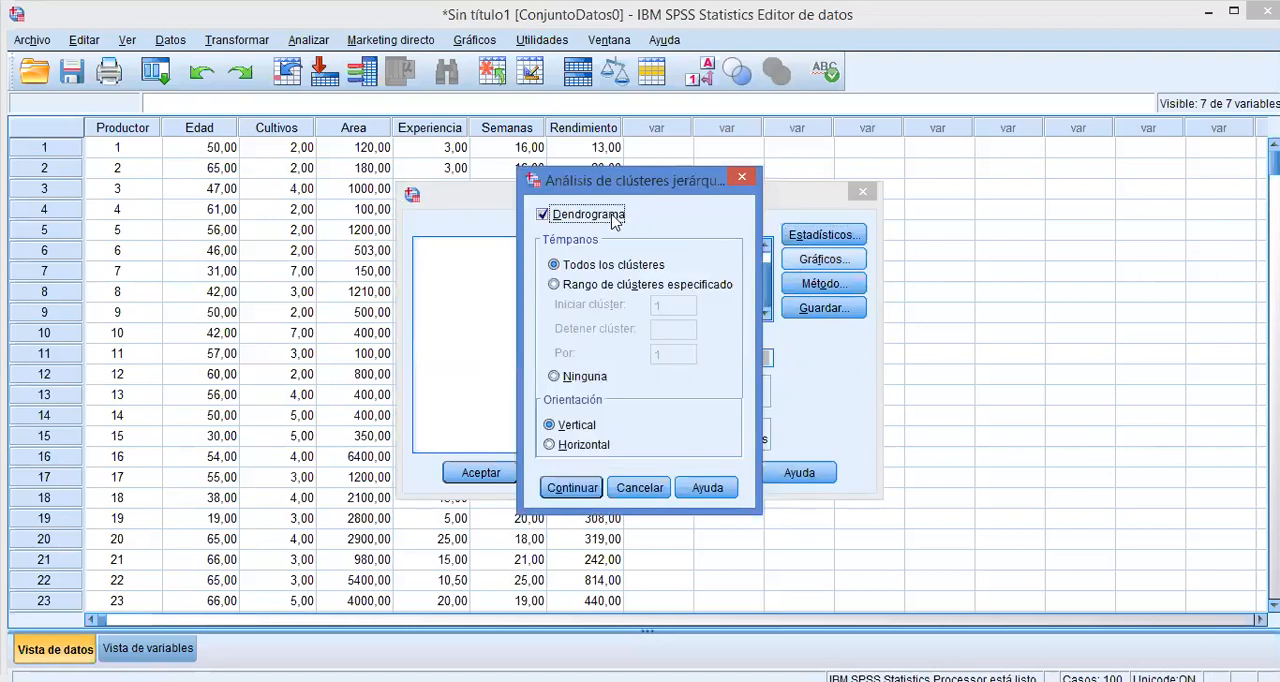
{"action": "left_click", "coordinate": [572, 488]}
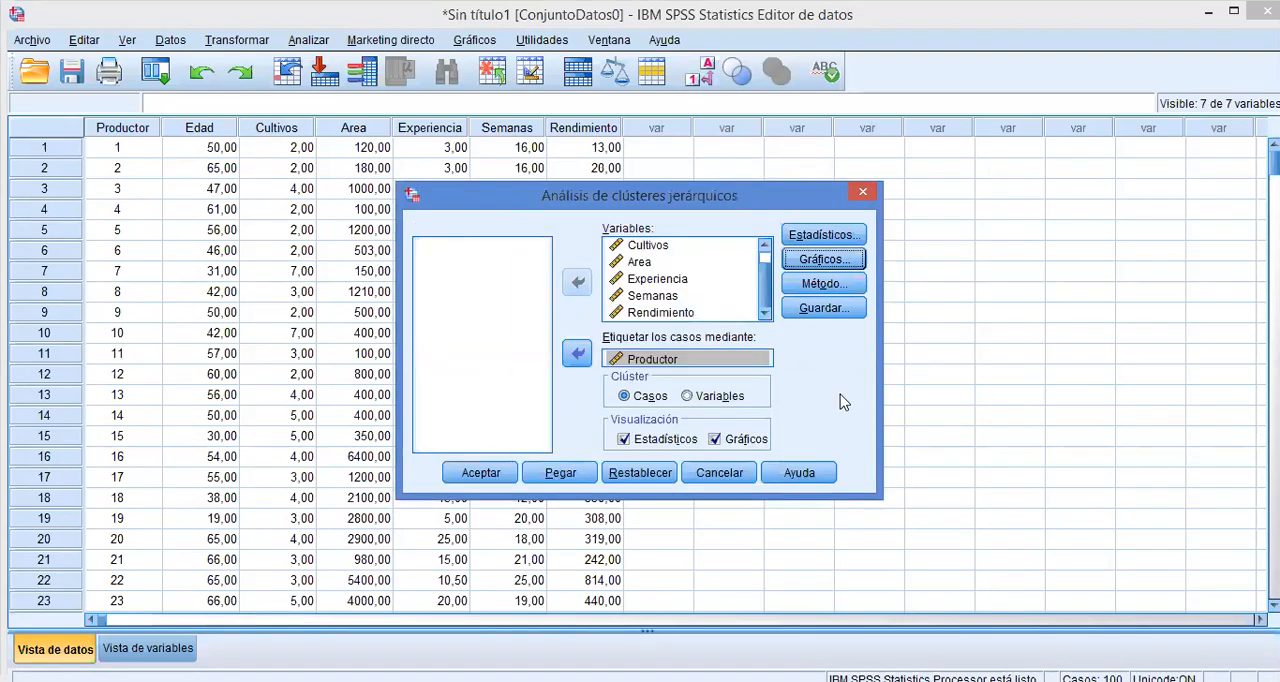
Set the clustering method to Método de Ward, keep Distancia euclídea al cuadrado as the interval measure, and run the cluster analysis.
{"action": "left_click", "coordinate": [850, 283]}
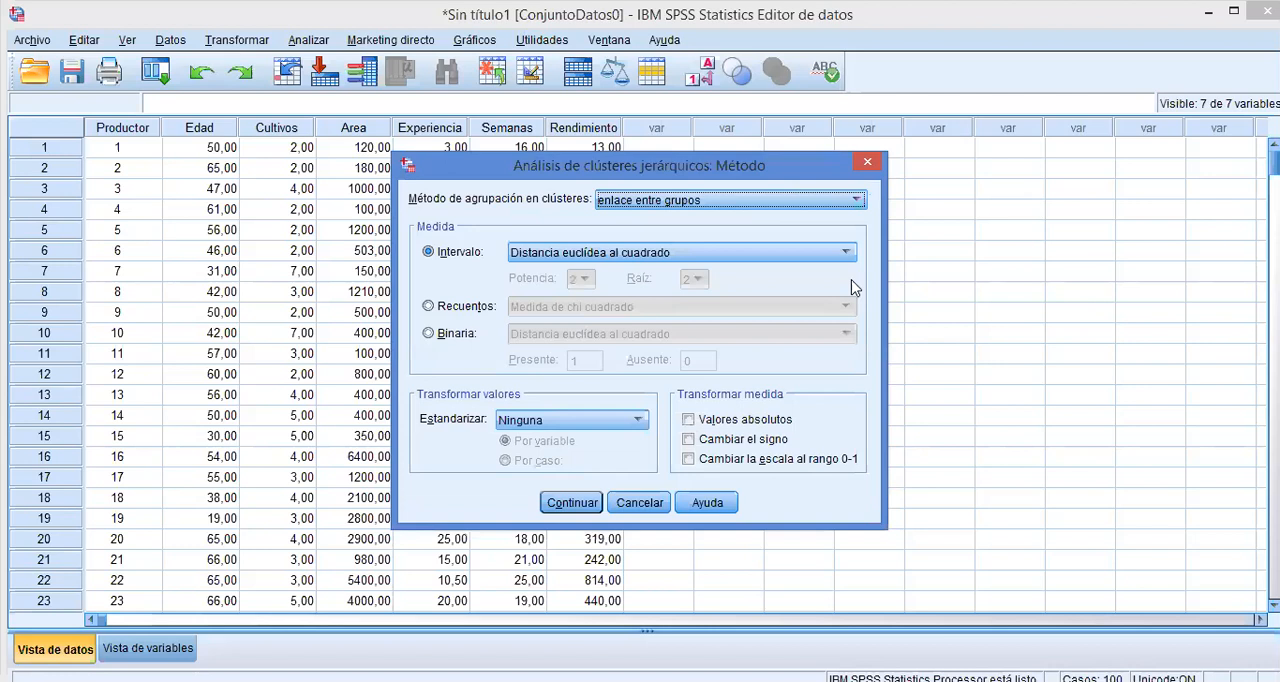
{"action": "key", "text": "Escape"}
{"action": "left_click", "coordinate": [850, 283]}
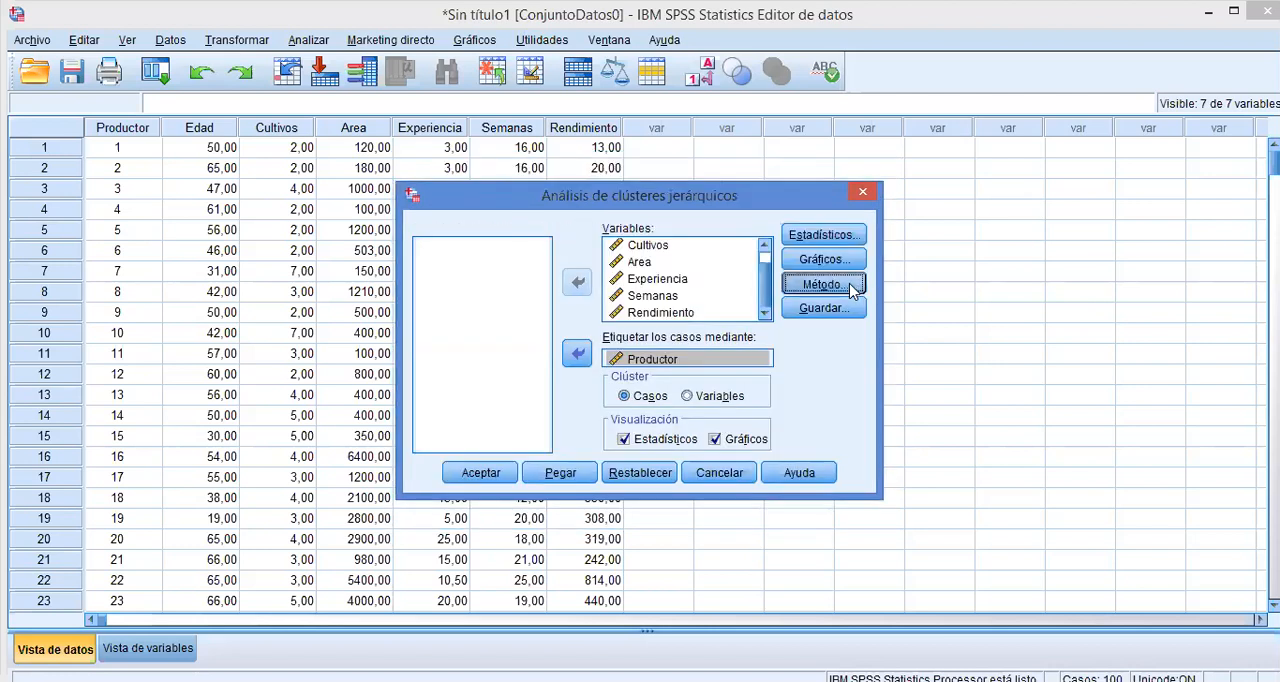
{"action": "left_click", "coordinate": [852, 200]}
{"action": "left_click", "coordinate": [767, 321]}
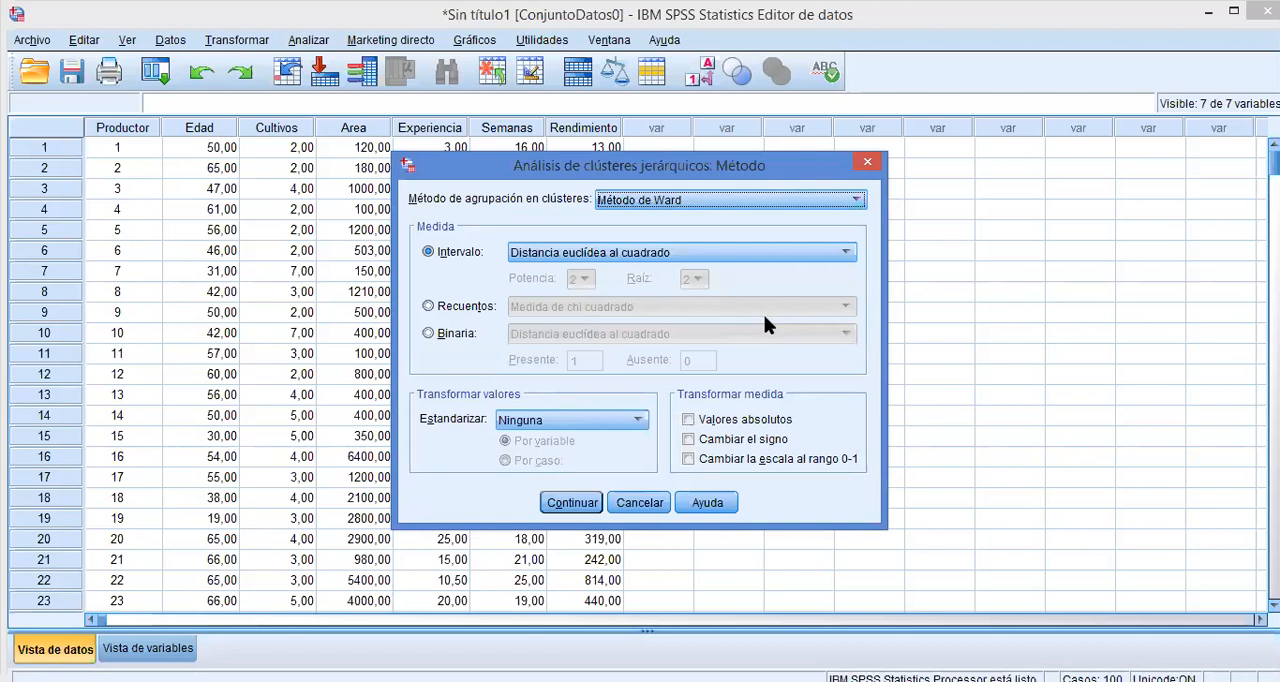
{"action": "left_click", "coordinate": [812, 254]}
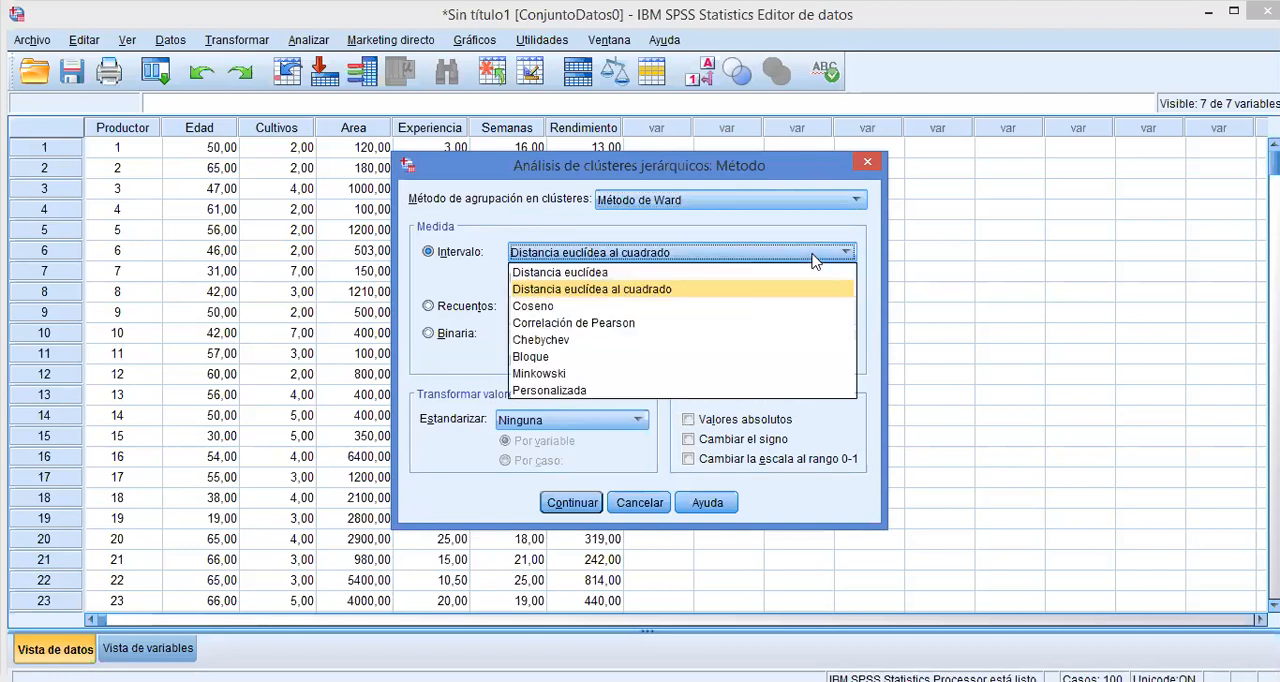
{"action": "left_click", "coordinate": [555, 256]}
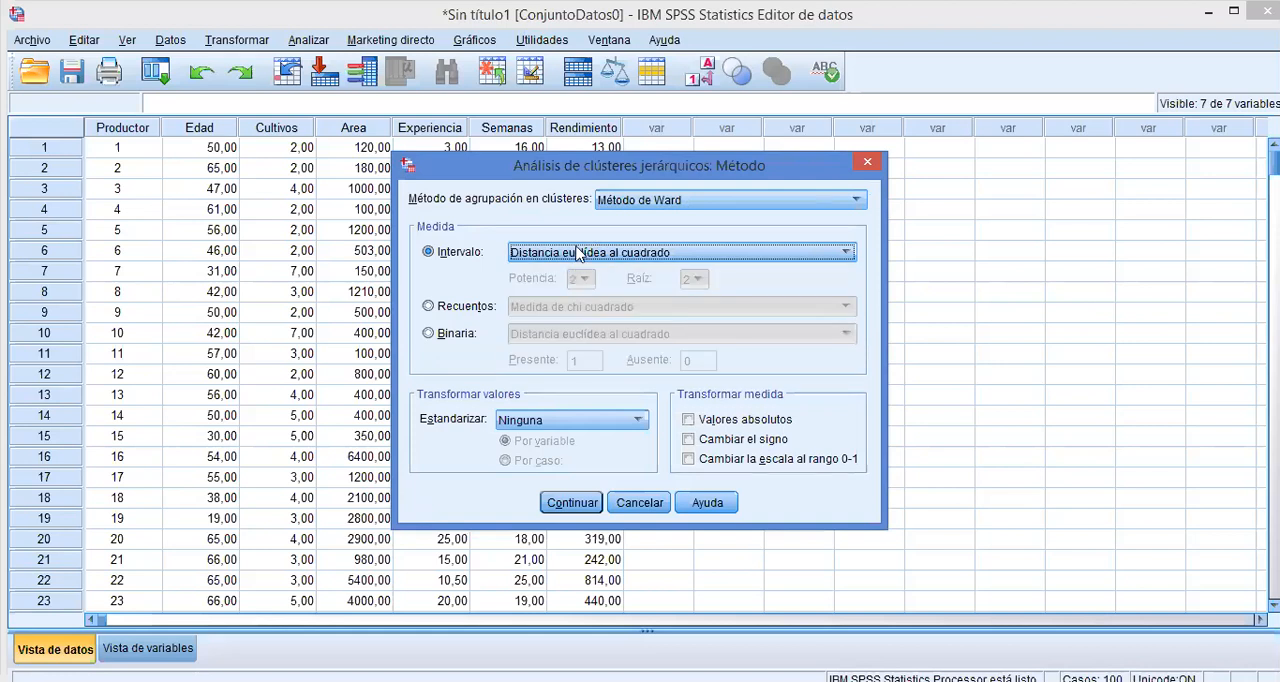
{"action": "left_click", "coordinate": [568, 503]}
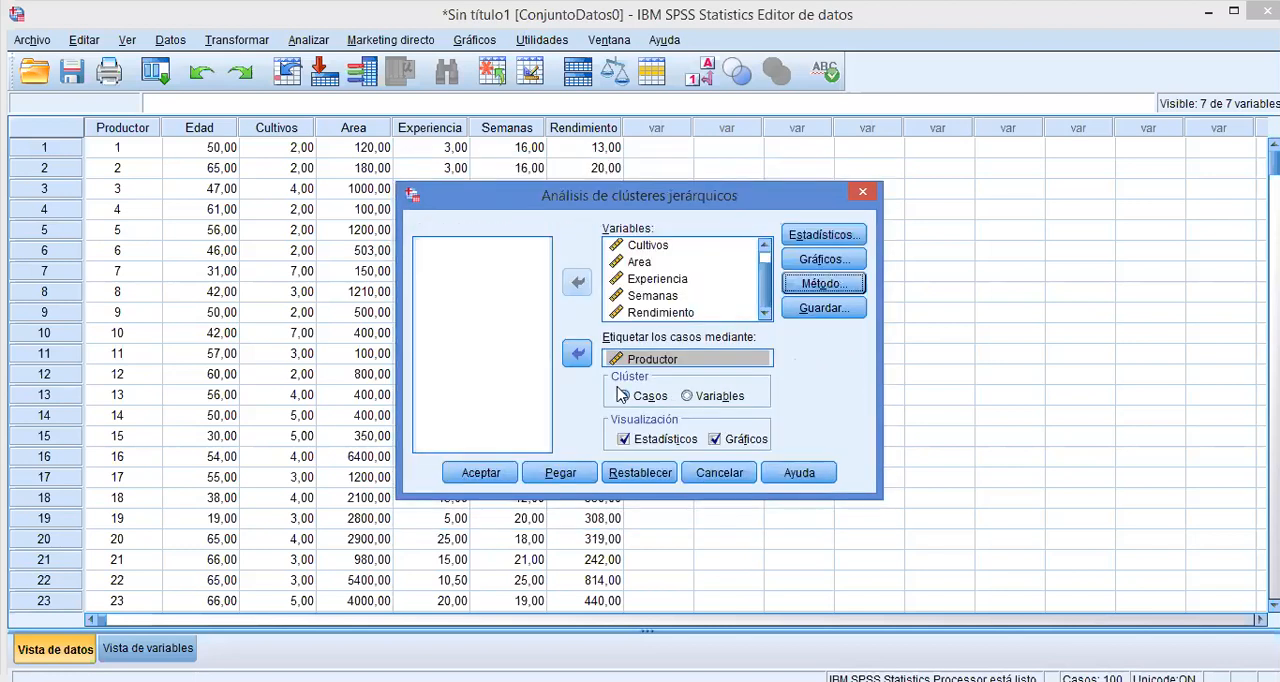
{"action": "left_click", "coordinate": [481, 473]}
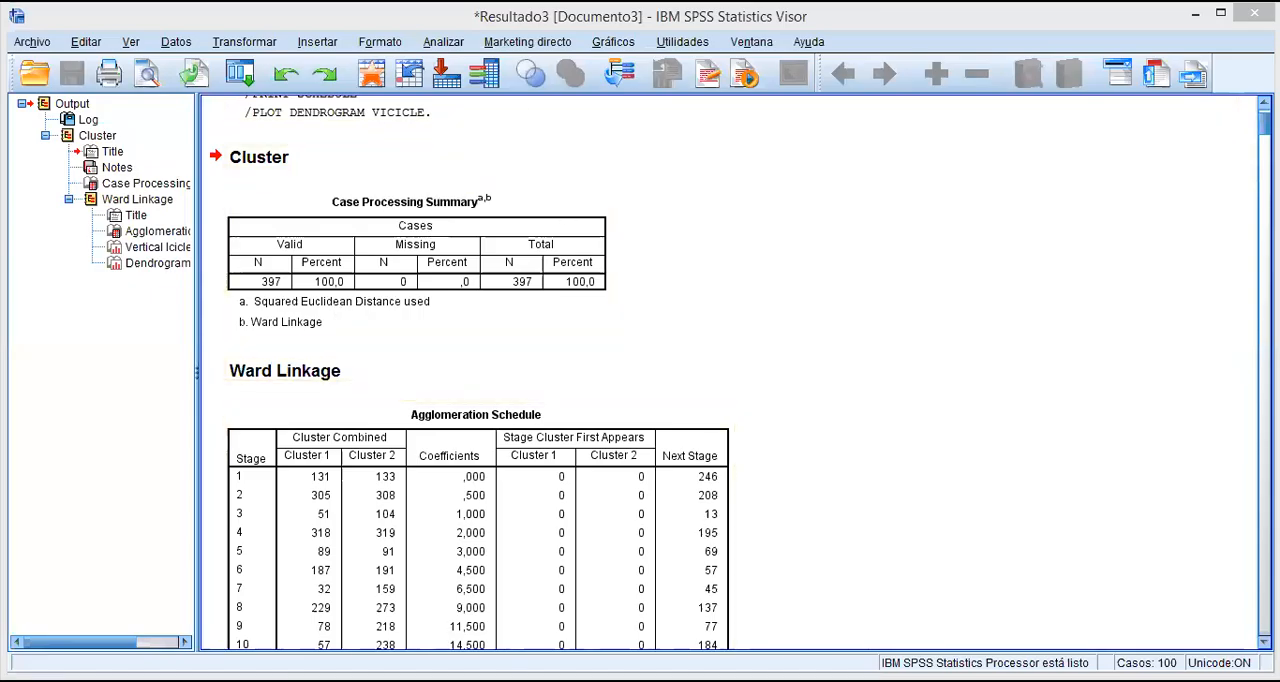
Examine the agglomeration schedule and the Ward linkage dendrogram for the number of clusters, and close the output.
{"action": "scroll", "coordinate": [730, 370], "scroll_direction": "down", "scroll_amount": 20}
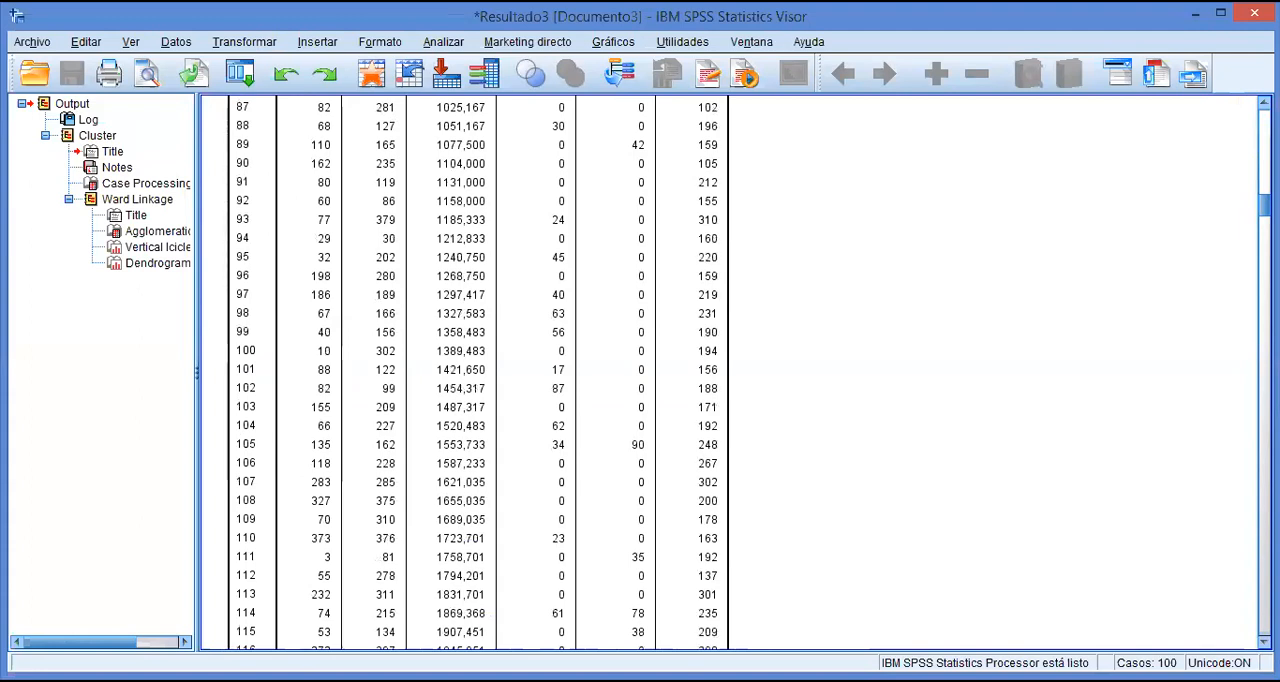
{"action": "scroll", "coordinate": [730, 370], "scroll_direction": "down", "scroll_amount": 20}
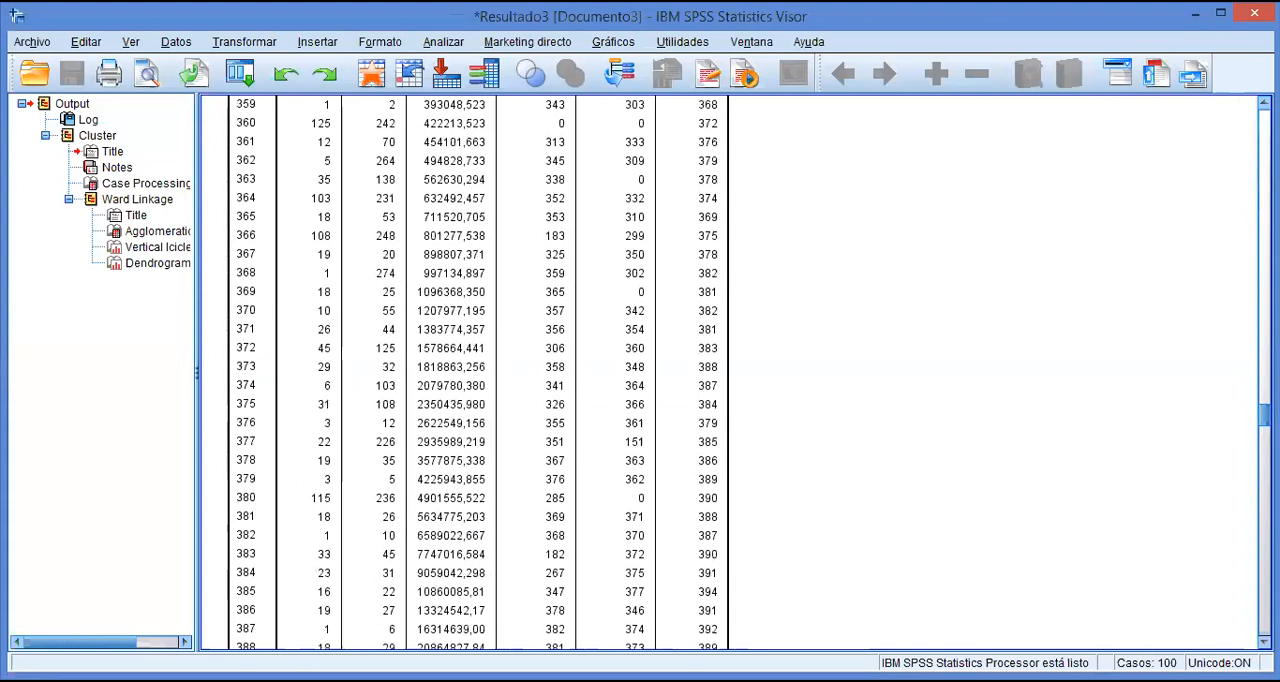
{"action": "scroll", "coordinate": [730, 370], "scroll_direction": "down", "scroll_amount": 10}
{"action": "scroll", "coordinate": [365, 152], "scroll_direction": "down", "scroll_amount": 5}
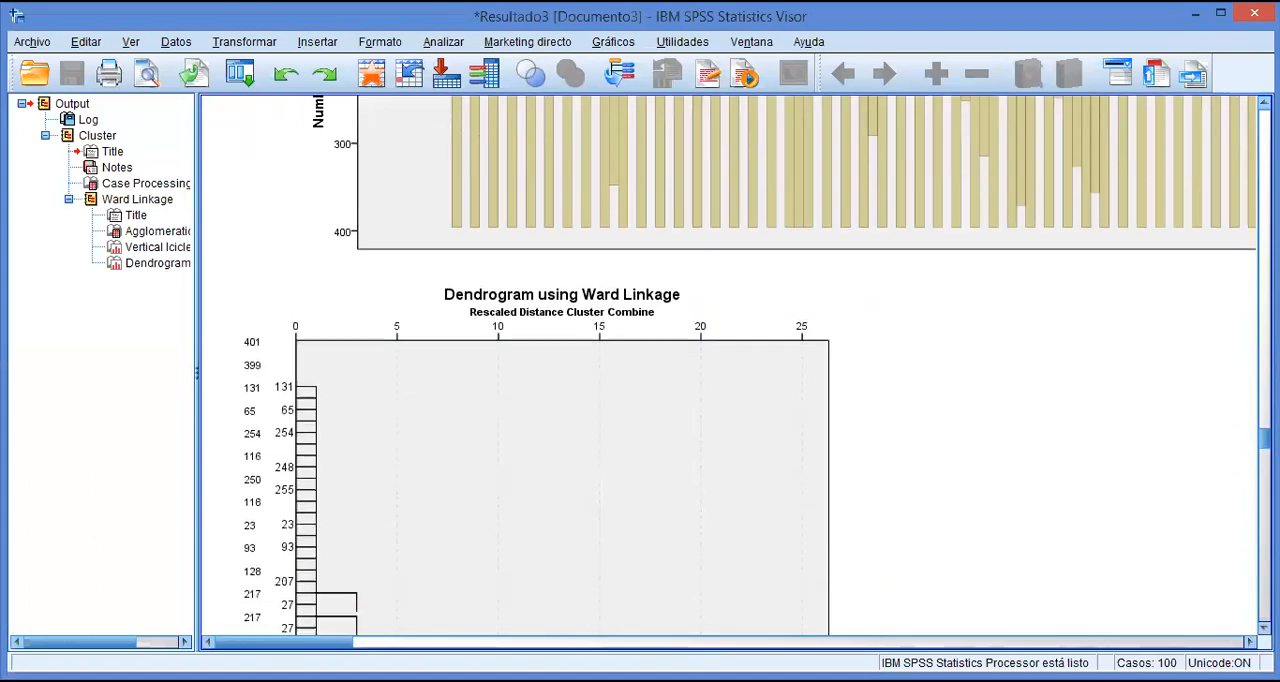
{"action": "left_click", "coordinate": [365, 152]}
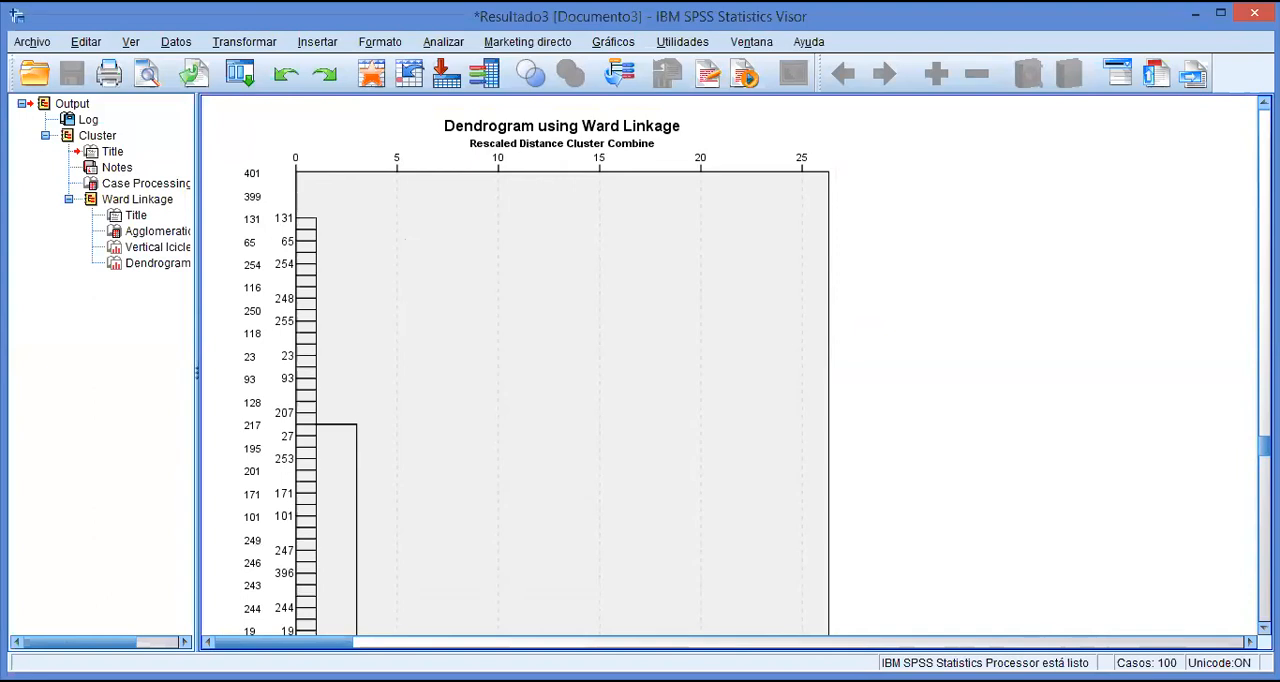
{"action": "scroll", "coordinate": [537, 365], "scroll_direction": "down", "scroll_amount": 5}
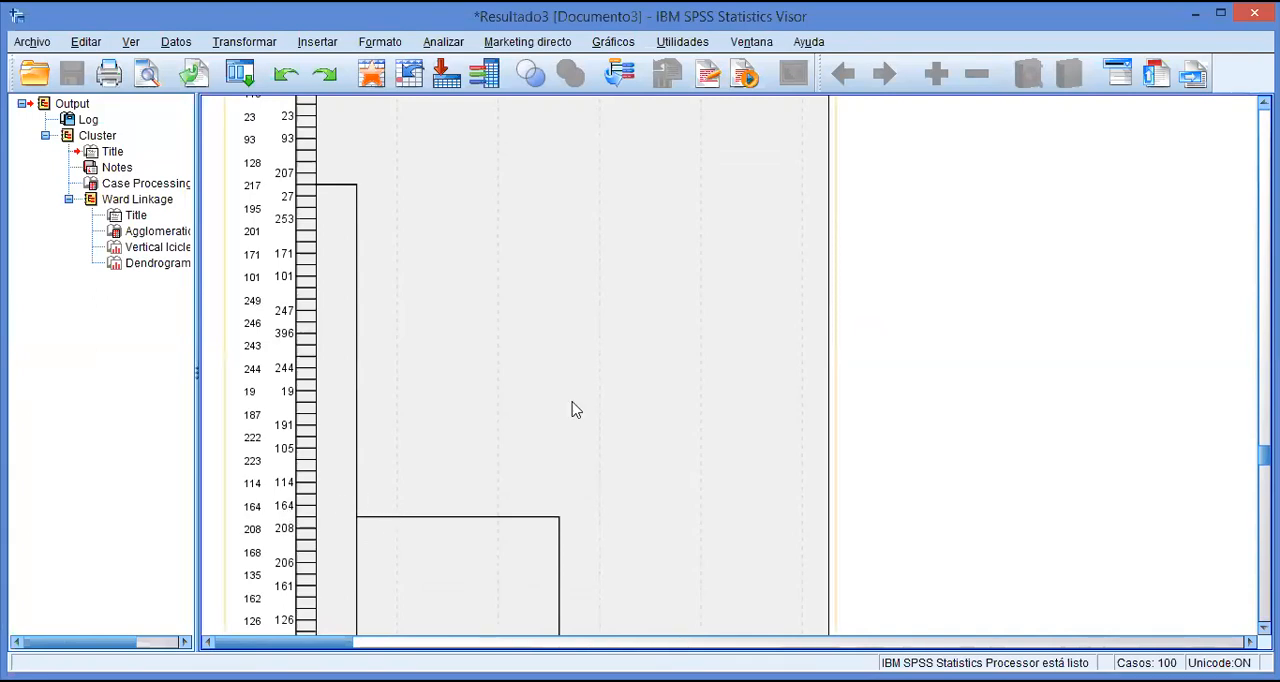
{"action": "scroll", "coordinate": [530, 365], "scroll_direction": "down", "scroll_amount": 10}
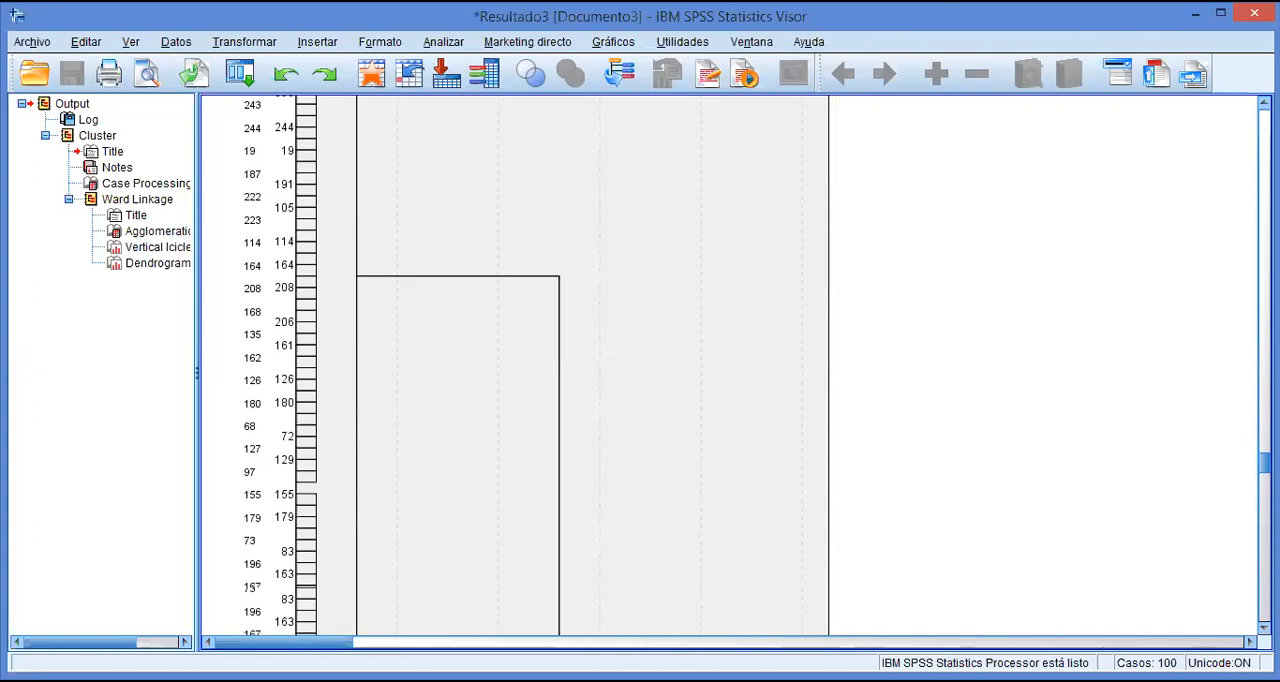
{"action": "scroll", "coordinate": [671, 506], "scroll_direction": "down", "scroll_amount": 5}
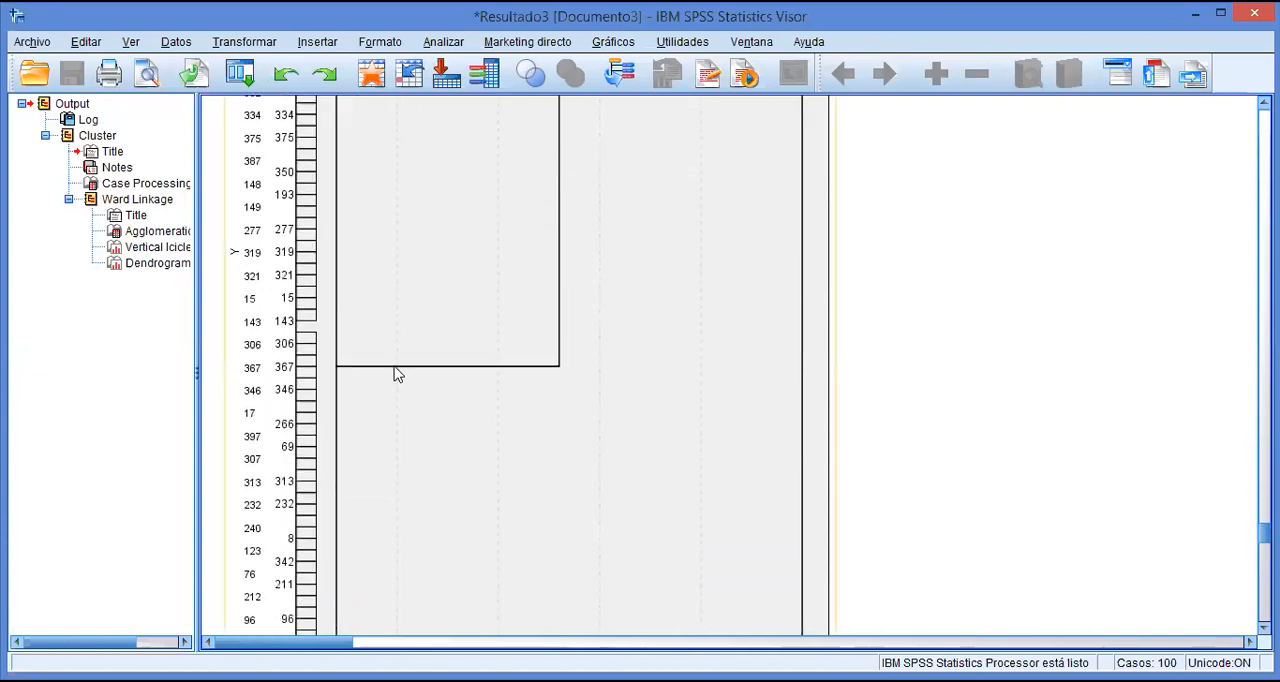
{"action": "scroll", "coordinate": [530, 365], "scroll_direction": "down", "scroll_amount": 10}
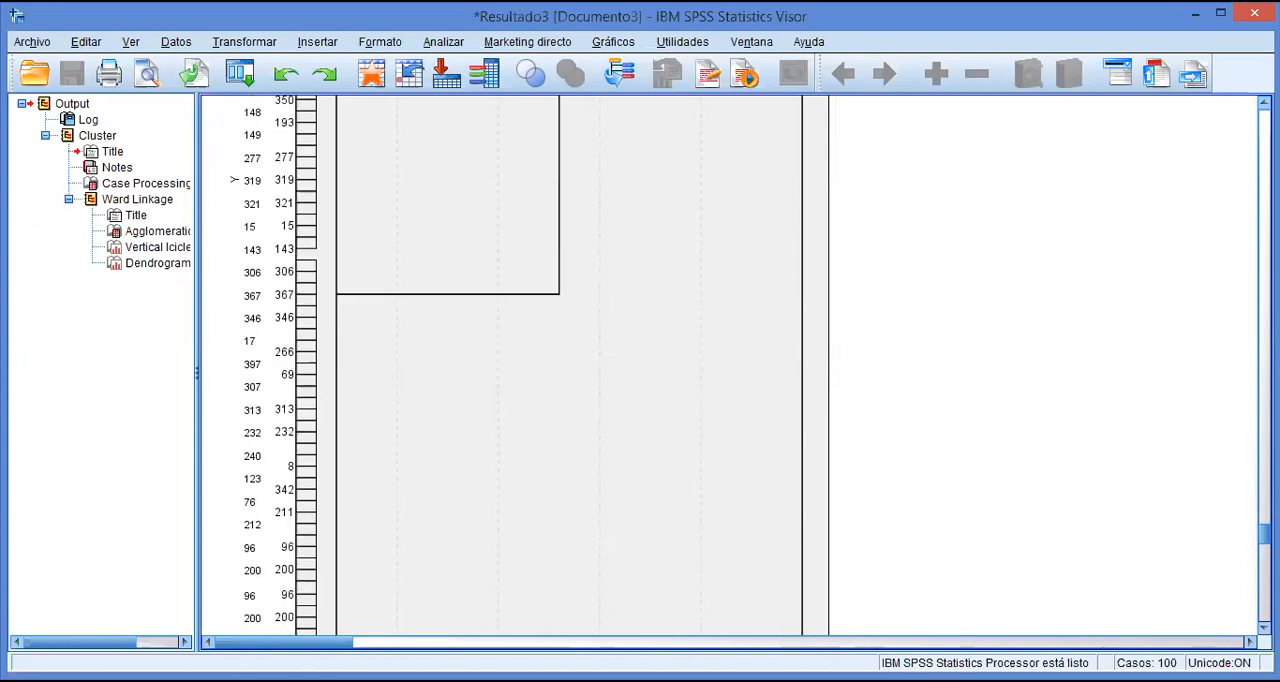
{"action": "scroll", "coordinate": [530, 365], "scroll_direction": "down", "scroll_amount": 10}
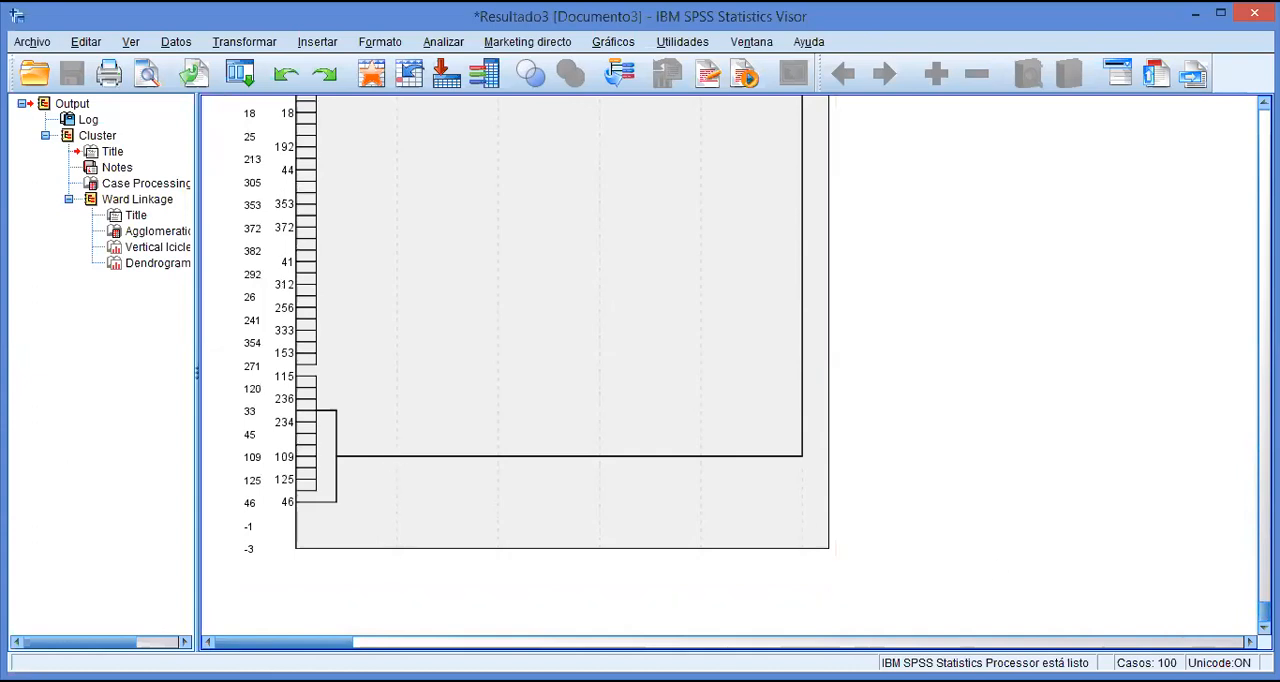
{"action": "left_click_drag", "start_coordinate": [1265, 612], "coordinate": [1265, 441]}
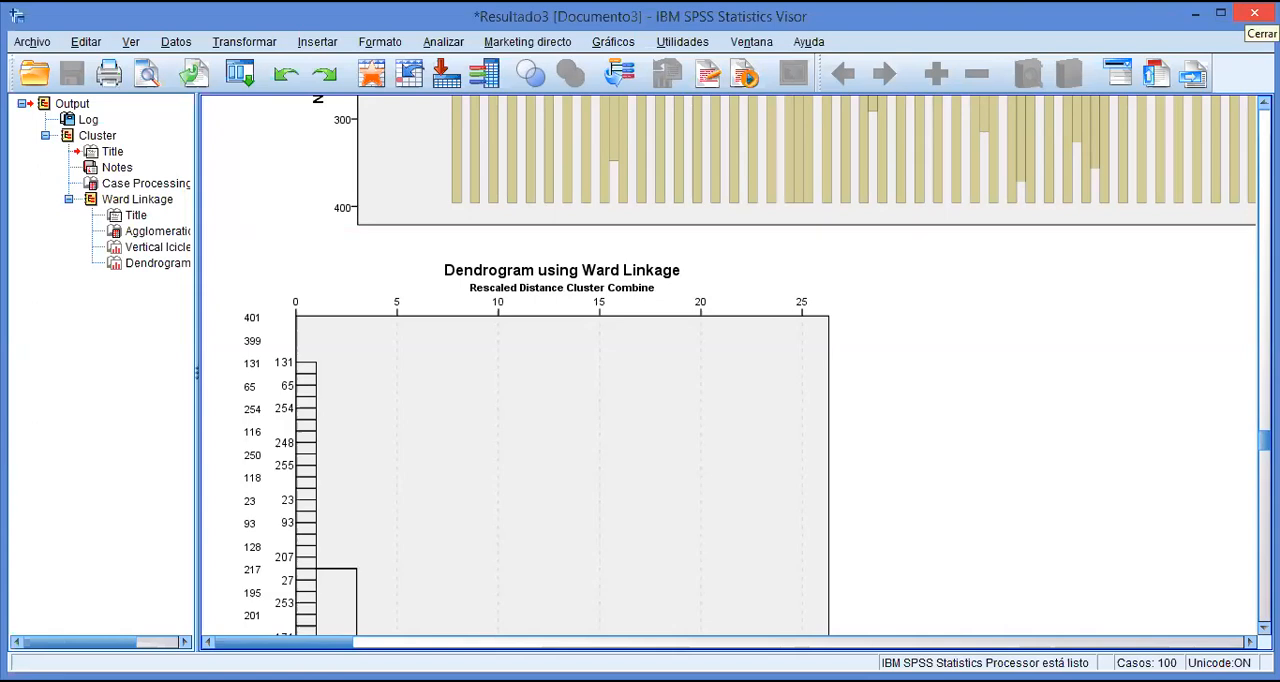
{"action": "left_click", "coordinate": [1254, 13]}
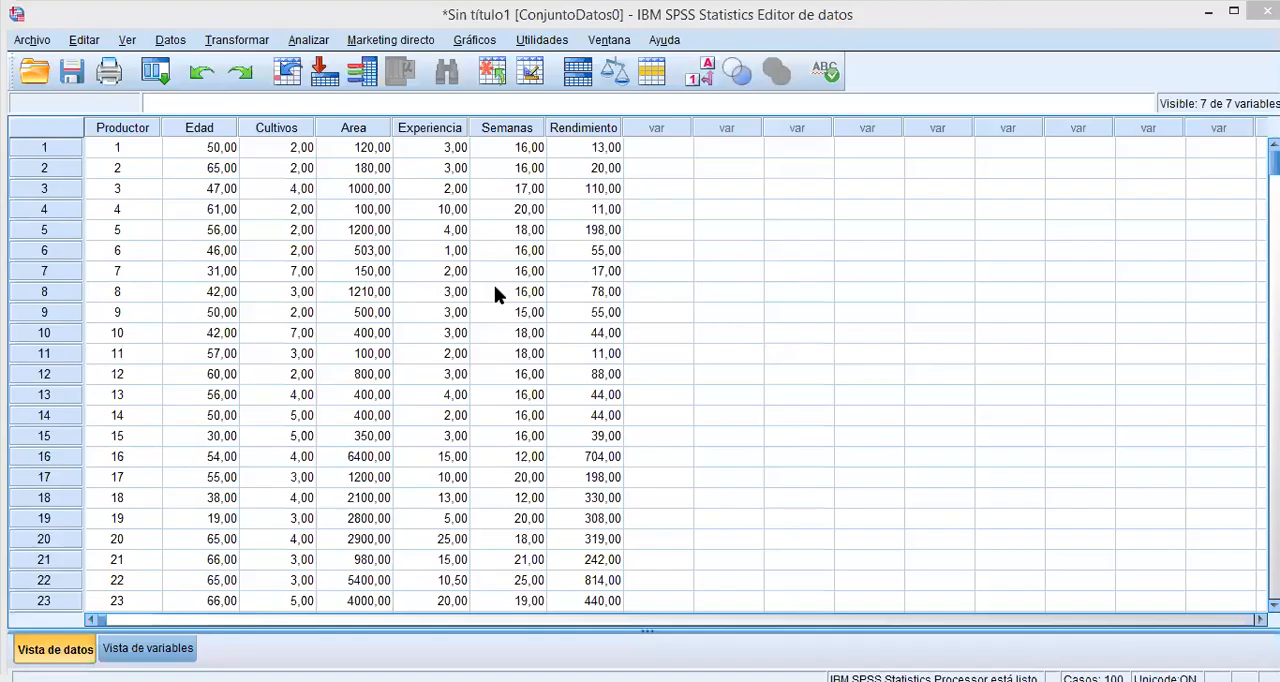
Reopen the hierarchical cluster analysis and request a single cluster membership solution with 3 clusters in the statistics.
{"action": "left_click", "coordinate": [308, 44]}
{"action": "mouse_move", "coordinate": [477, 305]}
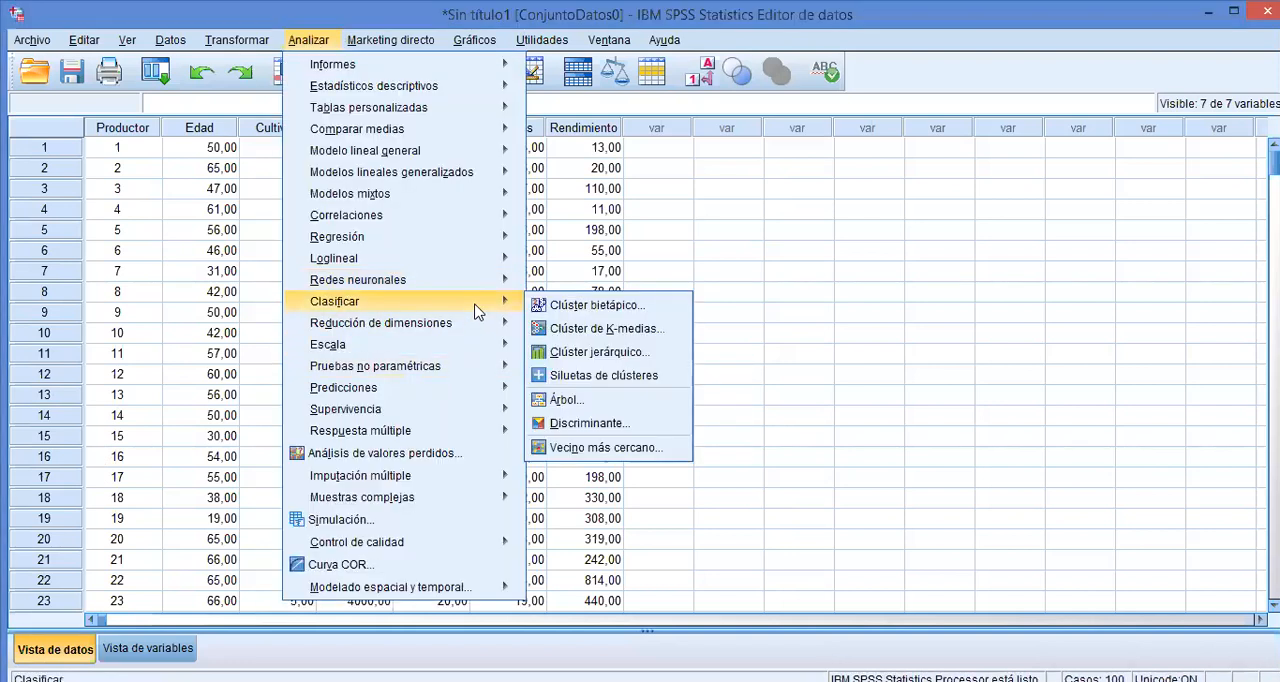
{"action": "left_click", "coordinate": [577, 353]}
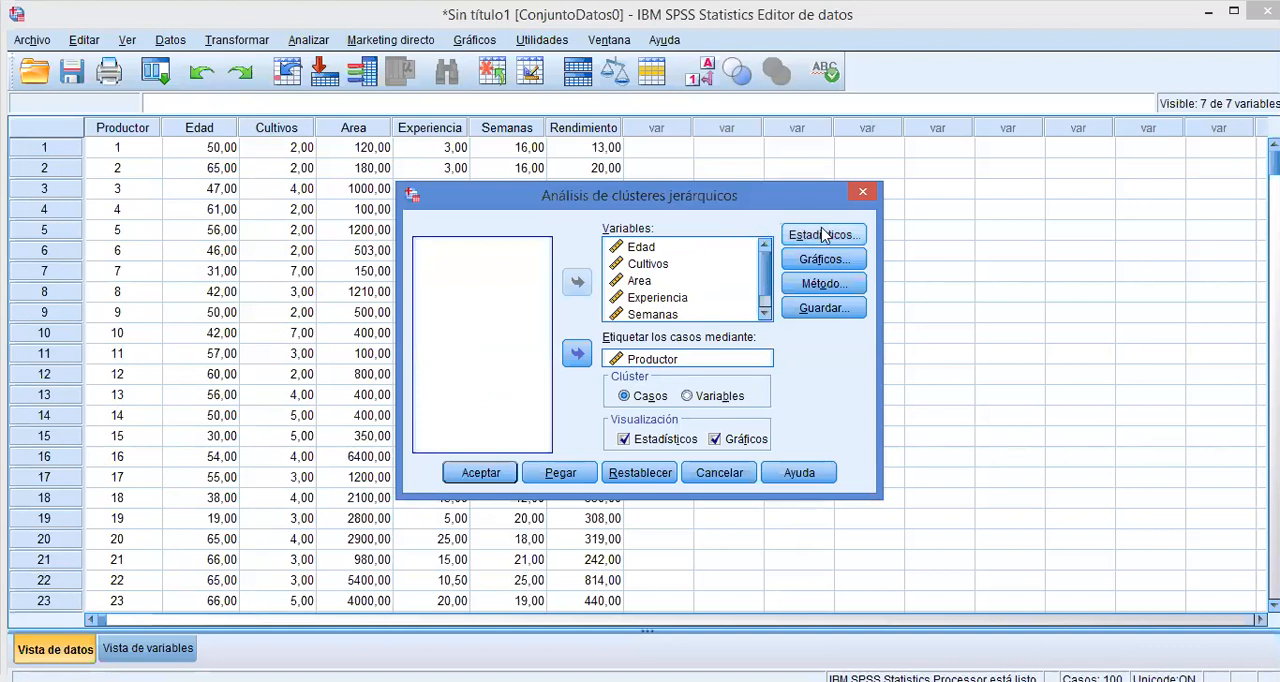
{"action": "left_click", "coordinate": [822, 234]}
{"action": "left_click", "coordinate": [580, 336]}
{"action": "left_click", "coordinate": [714, 352]}
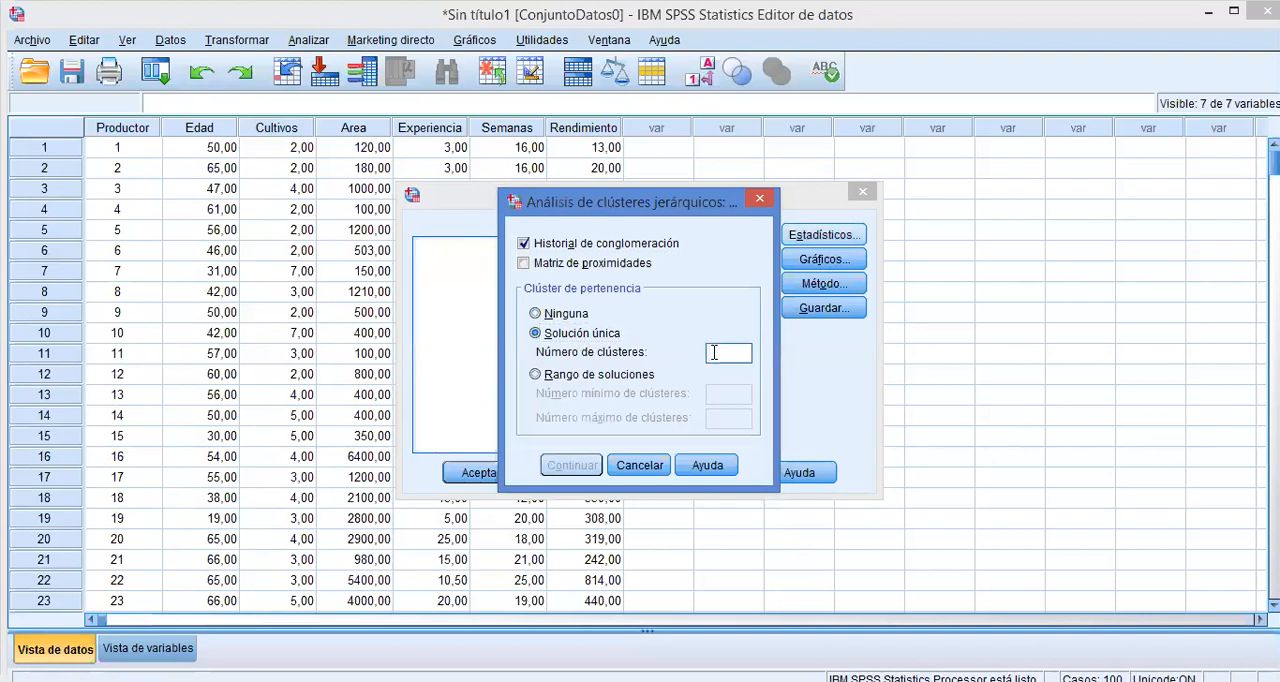
{"action": "type", "text": "3"}
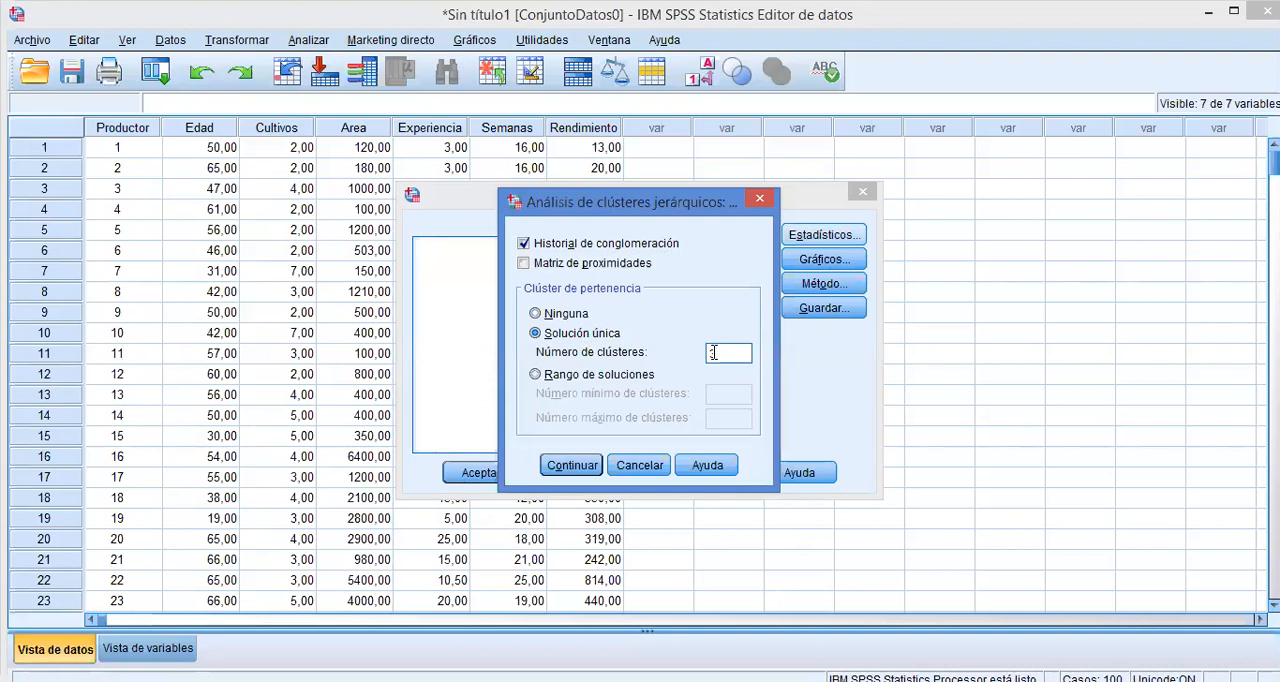
{"action": "left_click", "coordinate": [581, 467]}
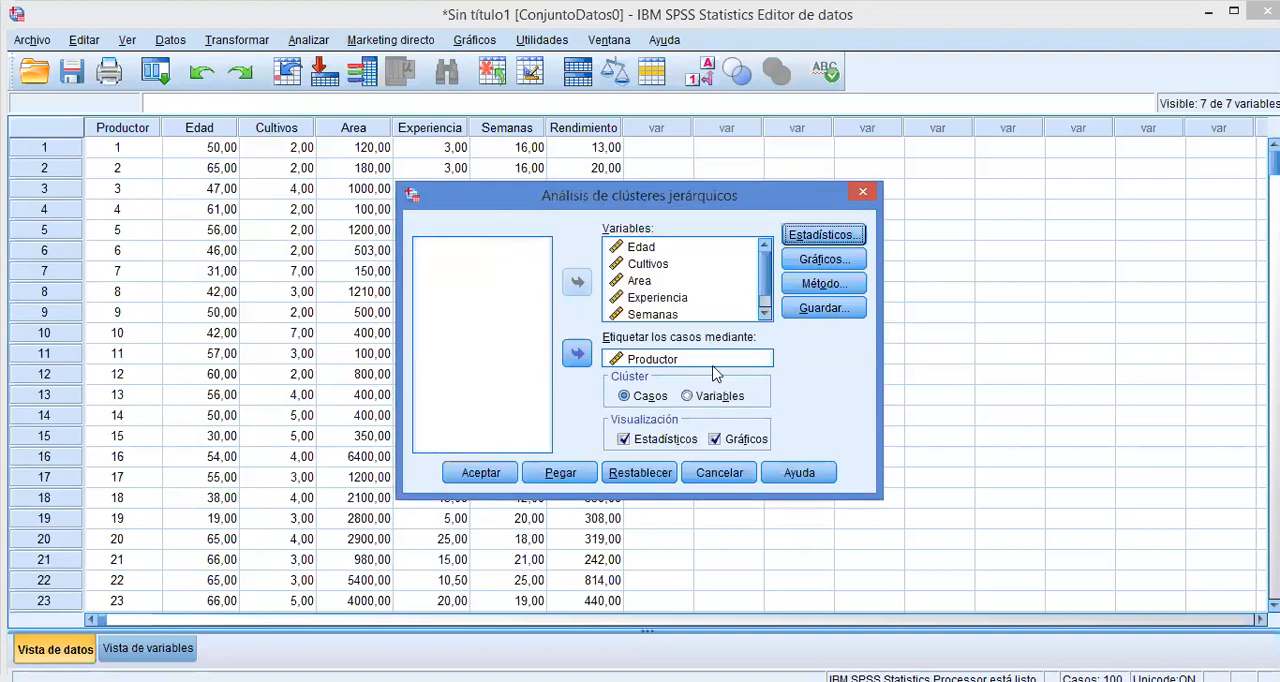
Save the cluster membership as a single solution of 3 clusters and run the cluster analysis.
{"action": "left_click", "coordinate": [820, 310]}
{"action": "left_click", "coordinate": [565, 309]}
{"action": "left_click", "coordinate": [738, 333]}
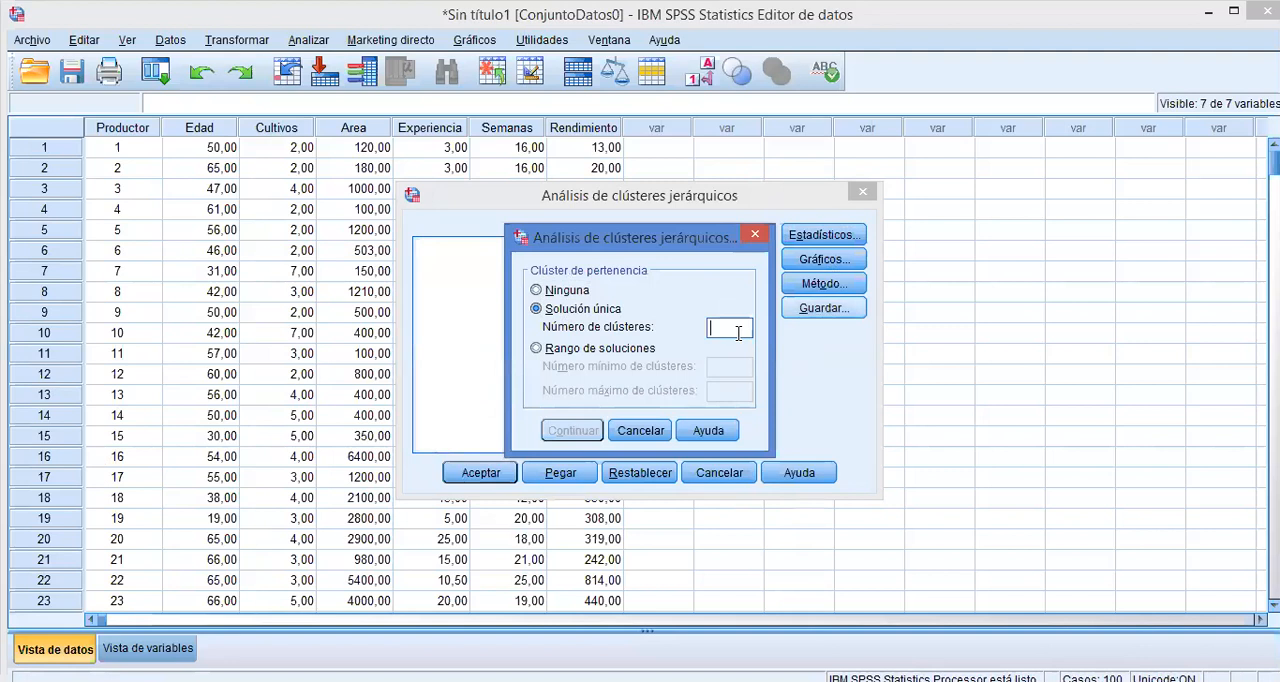
{"action": "type", "text": "3"}
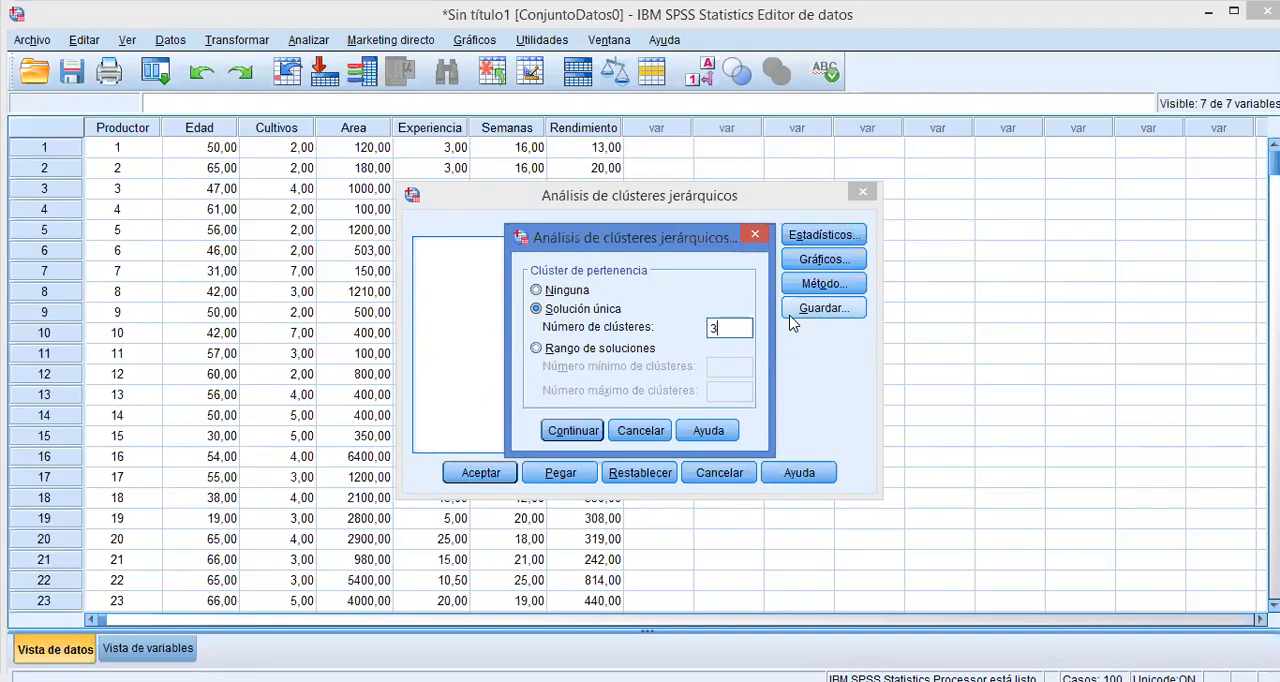
{"action": "left_click", "coordinate": [573, 431]}
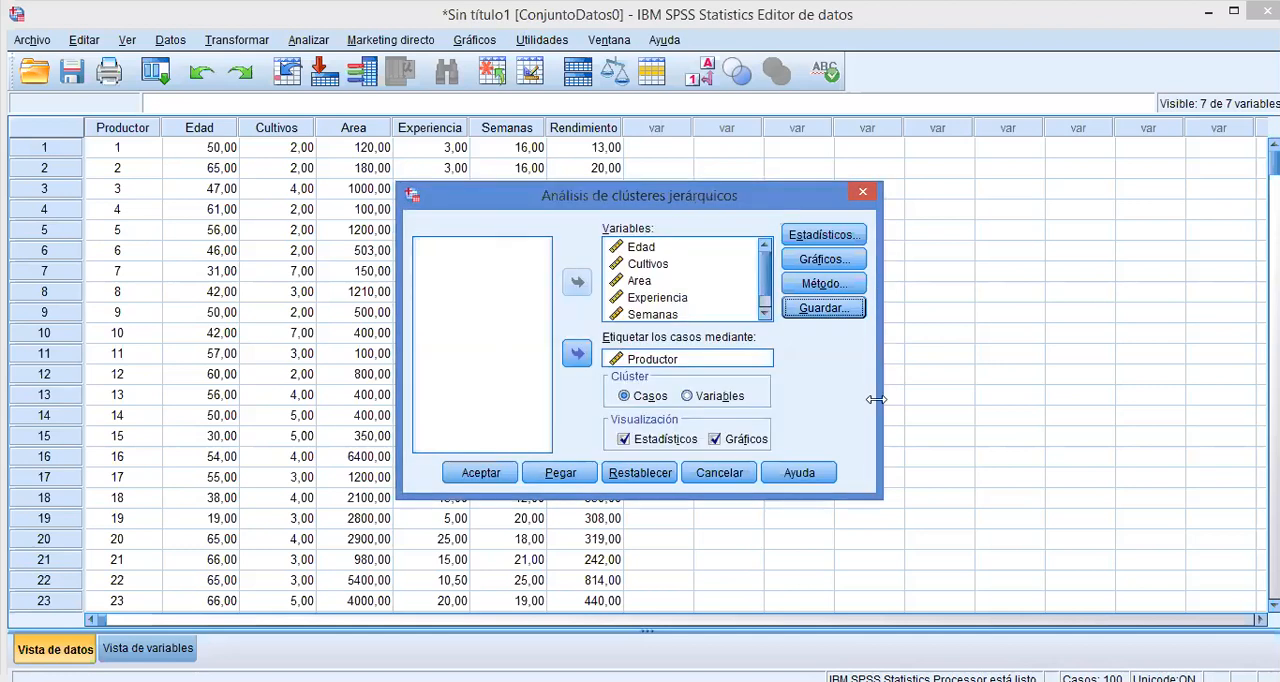
{"action": "left_click", "coordinate": [480, 473]}
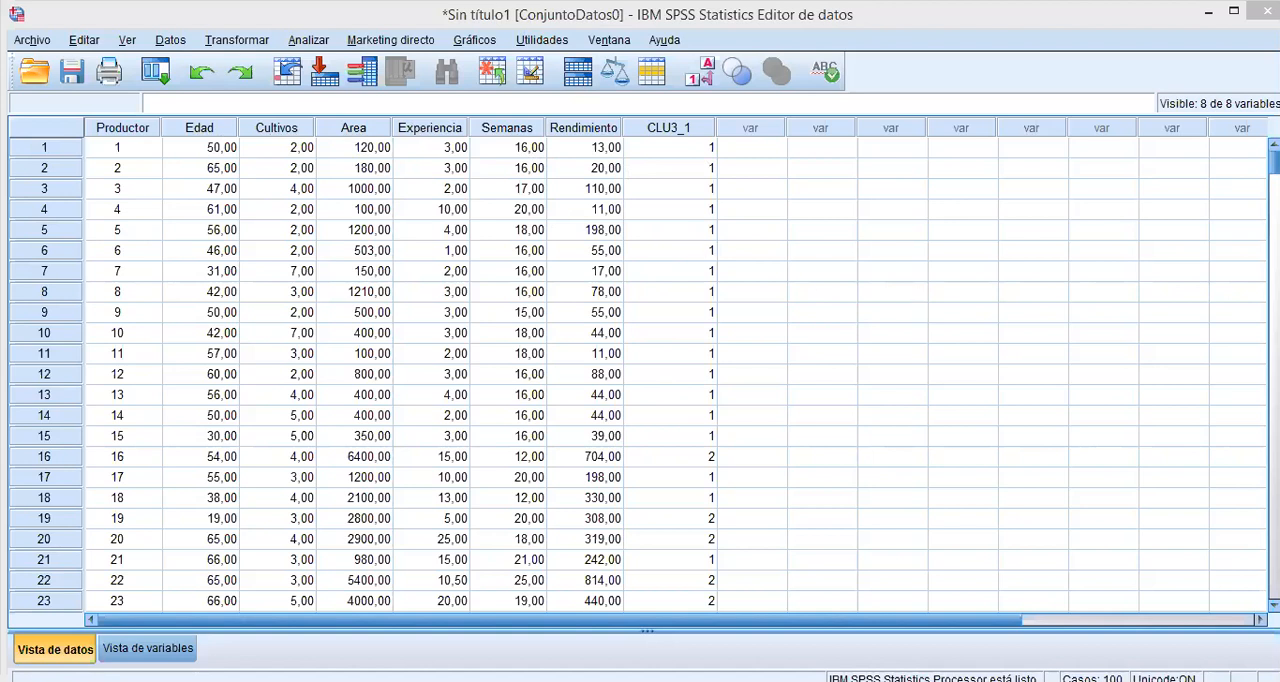
Review the saved cluster membership assigned to each producer throughout the data set.
{"action": "scroll", "coordinate": [640, 370], "scroll_direction": "down", "scroll_amount": 5}
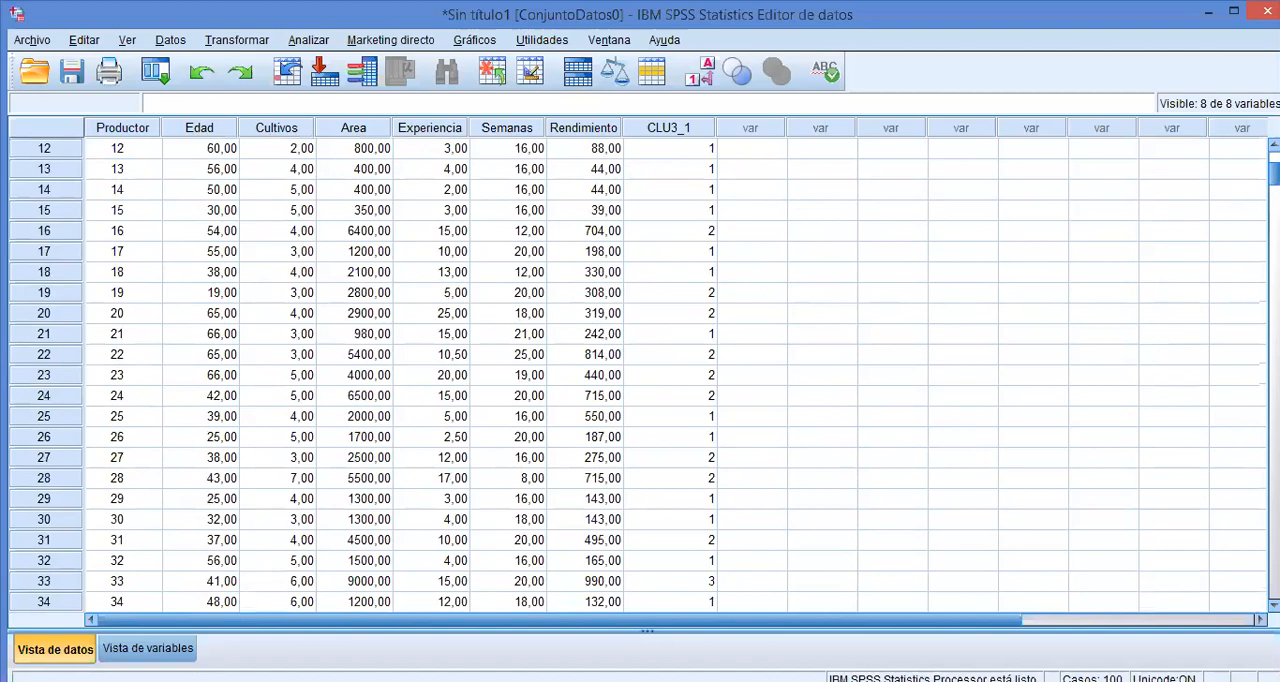
{"action": "scroll", "coordinate": [640, 375], "scroll_direction": "down", "scroll_amount": 8}
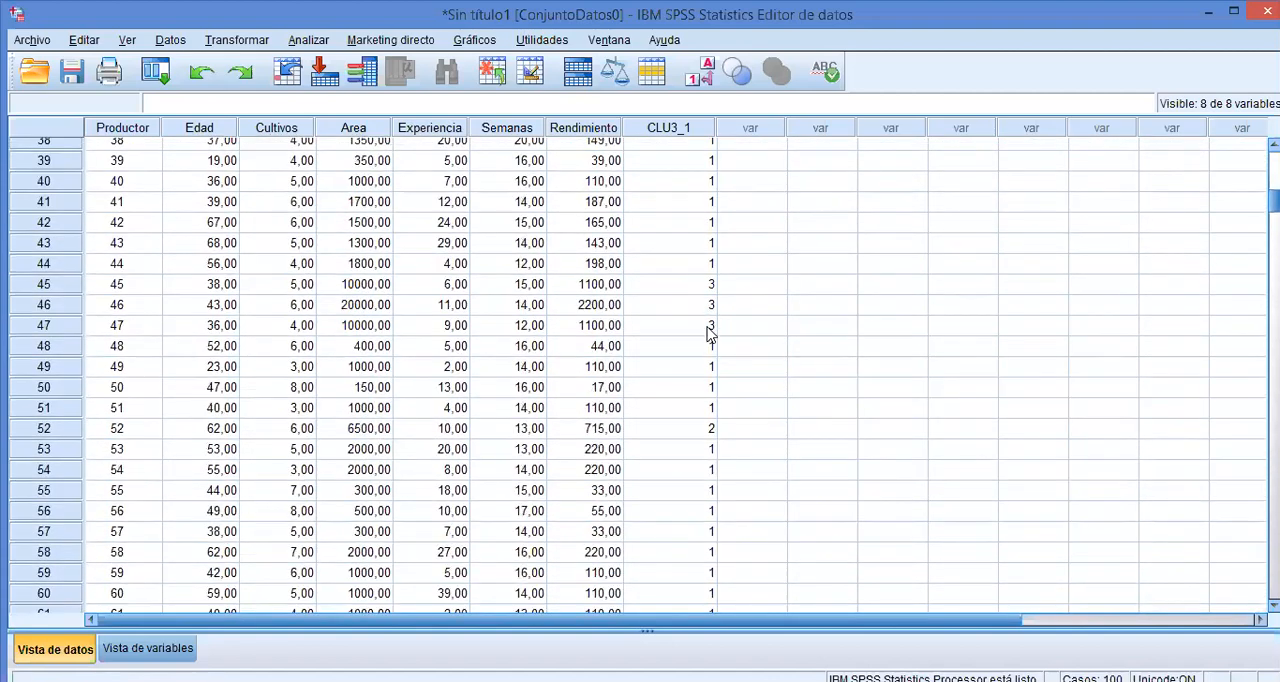
{"action": "scroll", "coordinate": [640, 375], "scroll_direction": "down", "scroll_amount": 6}
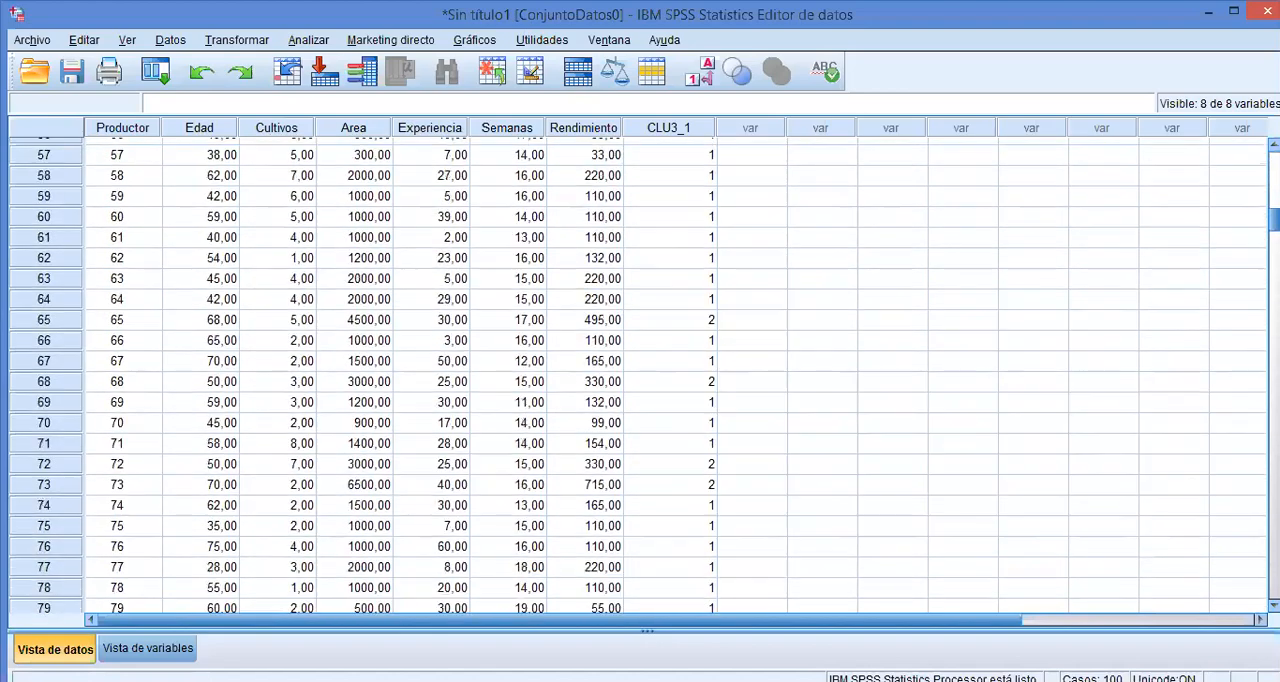
{"action": "scroll", "coordinate": [640, 375], "scroll_direction": "down", "scroll_amount": 20}
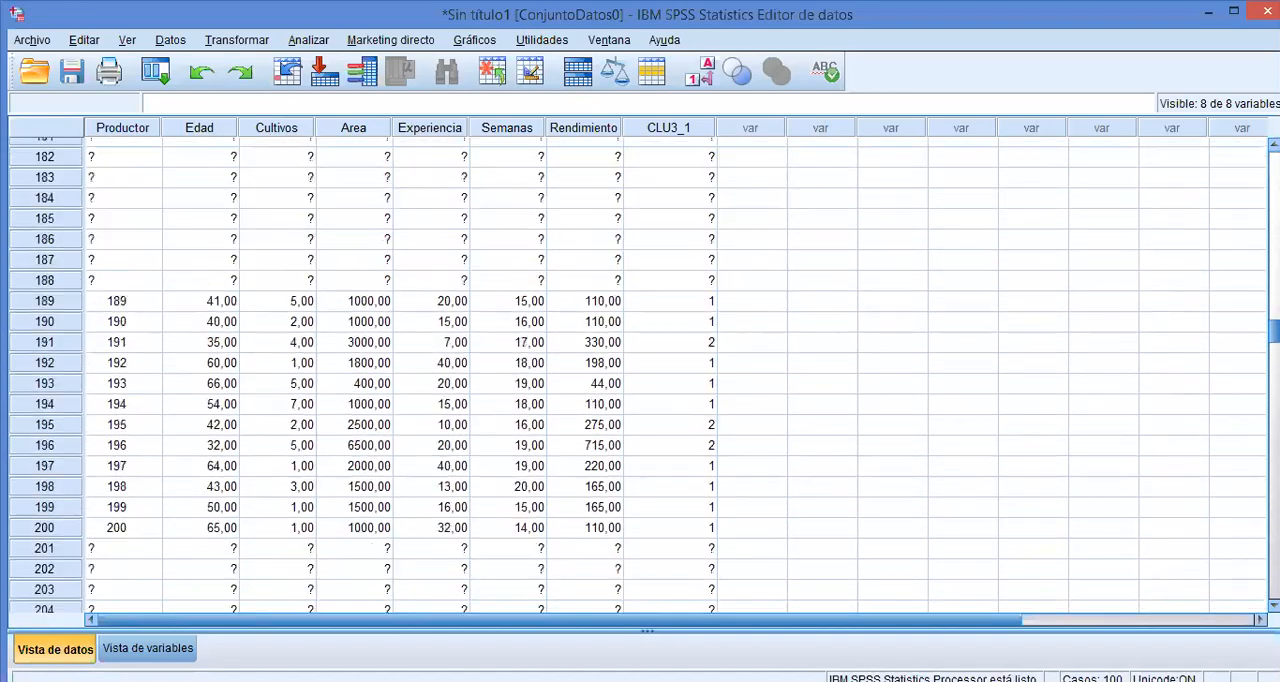
{"action": "scroll", "coordinate": [640, 375], "scroll_direction": "down", "scroll_amount": 20}
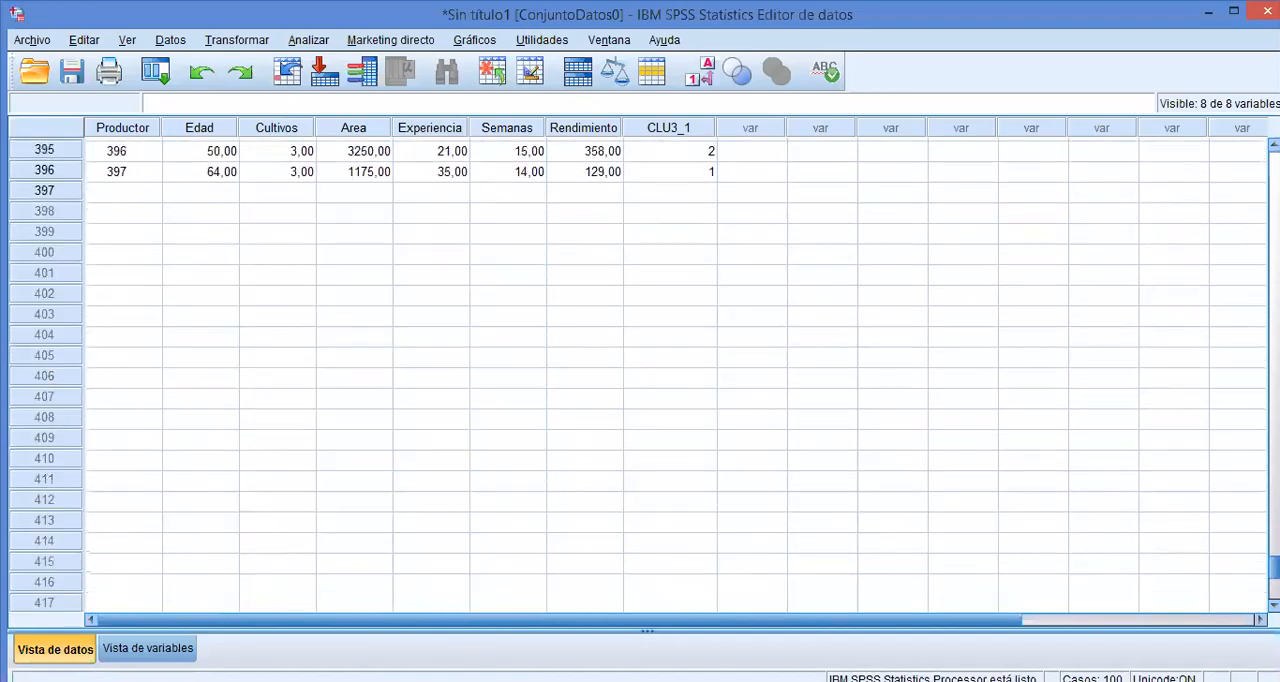
{"action": "scroll", "coordinate": [640, 375], "scroll_direction": "up", "scroll_amount": 3}
{"action": "scroll", "coordinate": [640, 375], "scroll_direction": "up", "scroll_amount": 20}
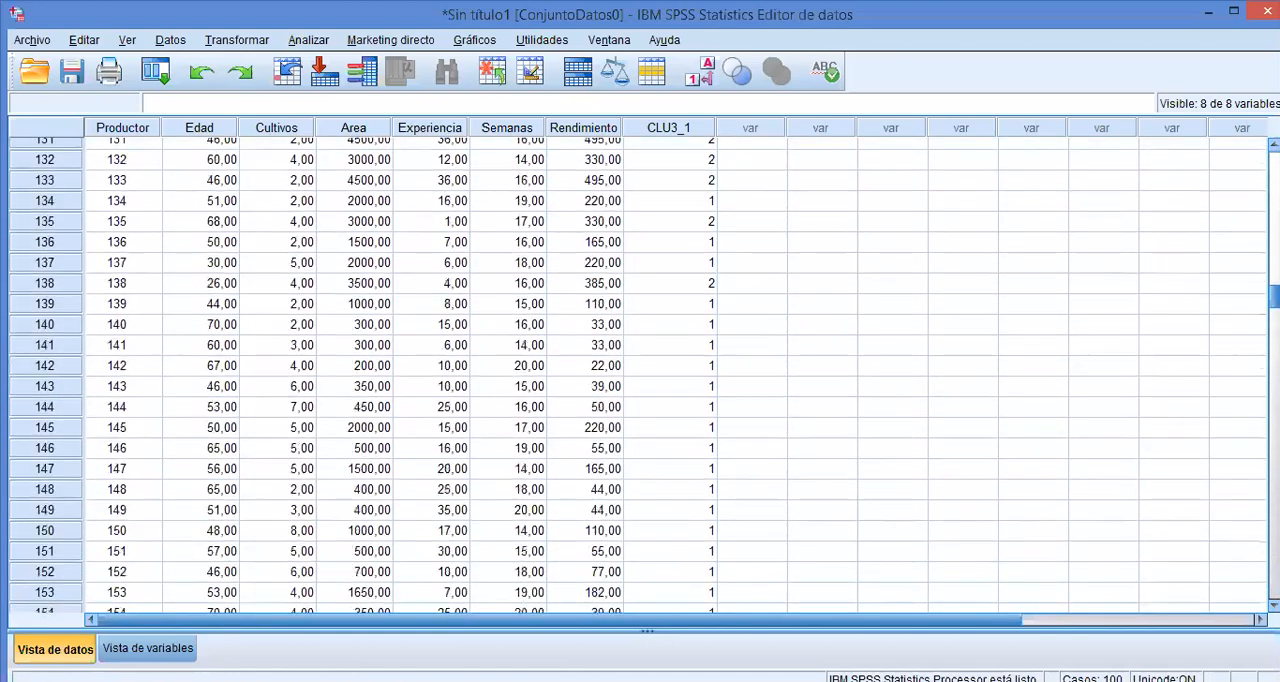
{"action": "left_click", "coordinate": [911, 237]}
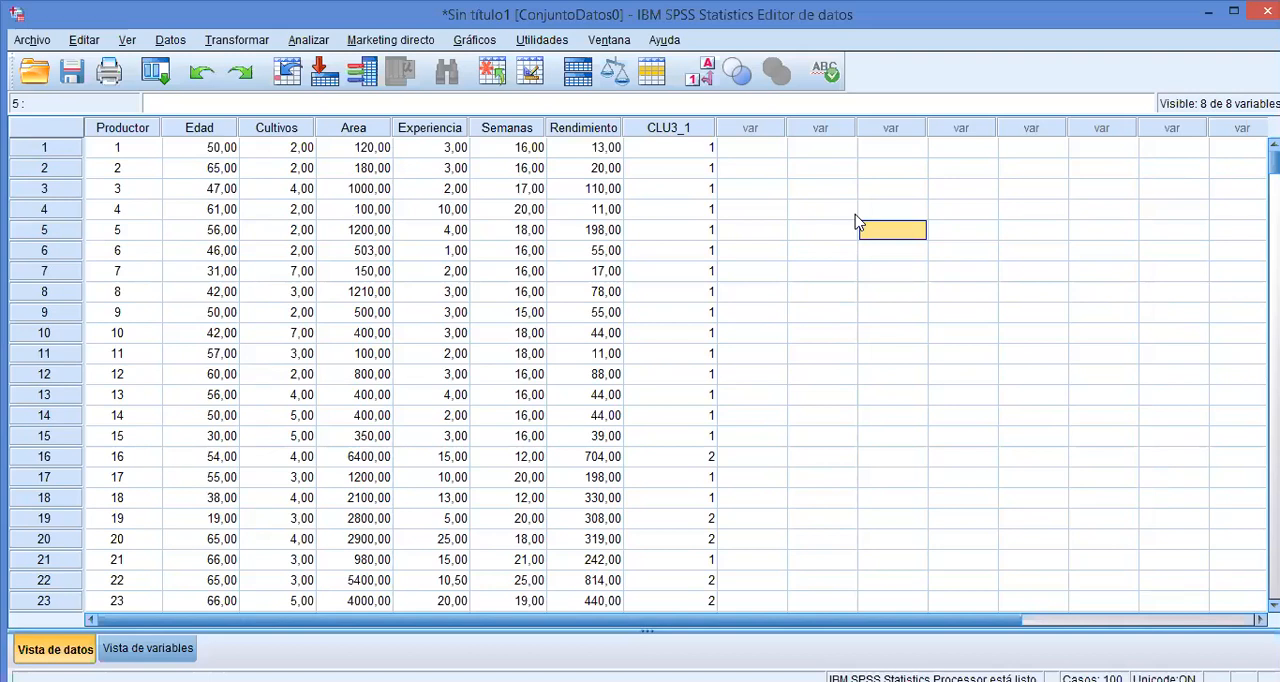
{"action": "left_click", "coordinate": [316, 42]}
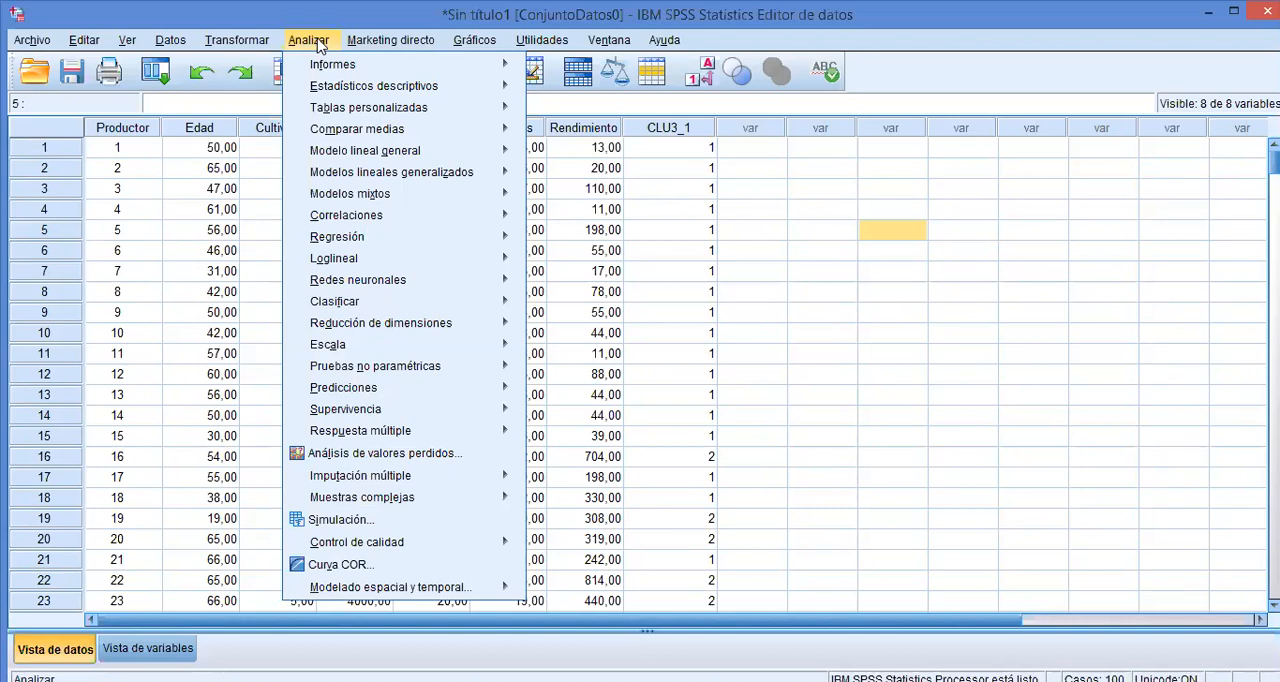
{"action": "mouse_move", "coordinate": [409, 129]}
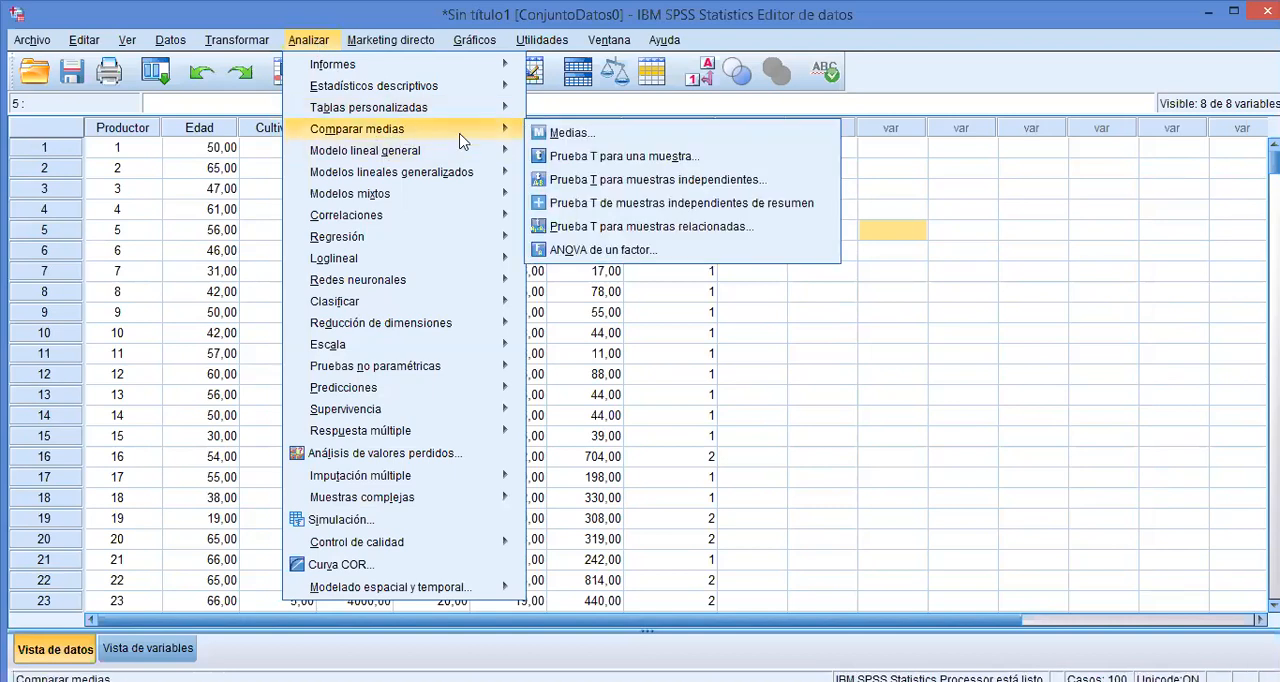
{"action": "left_click", "coordinate": [571, 136]}
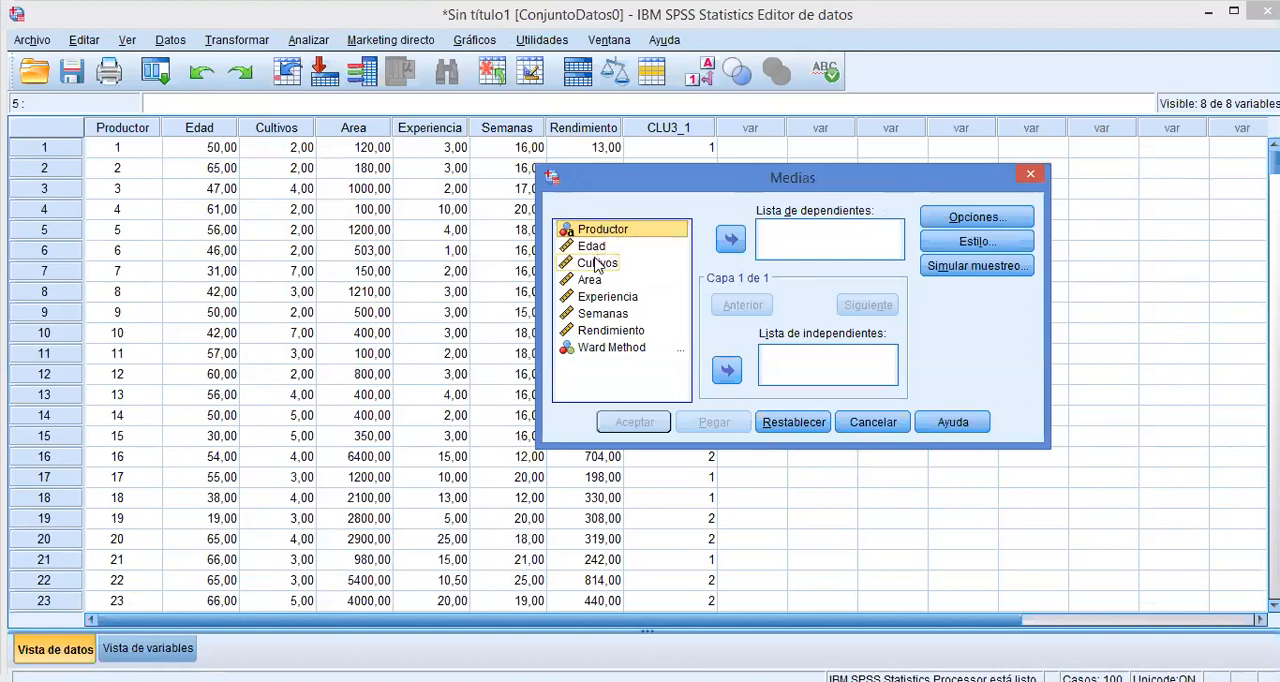
{"action": "left_click", "coordinate": [1031, 177]}
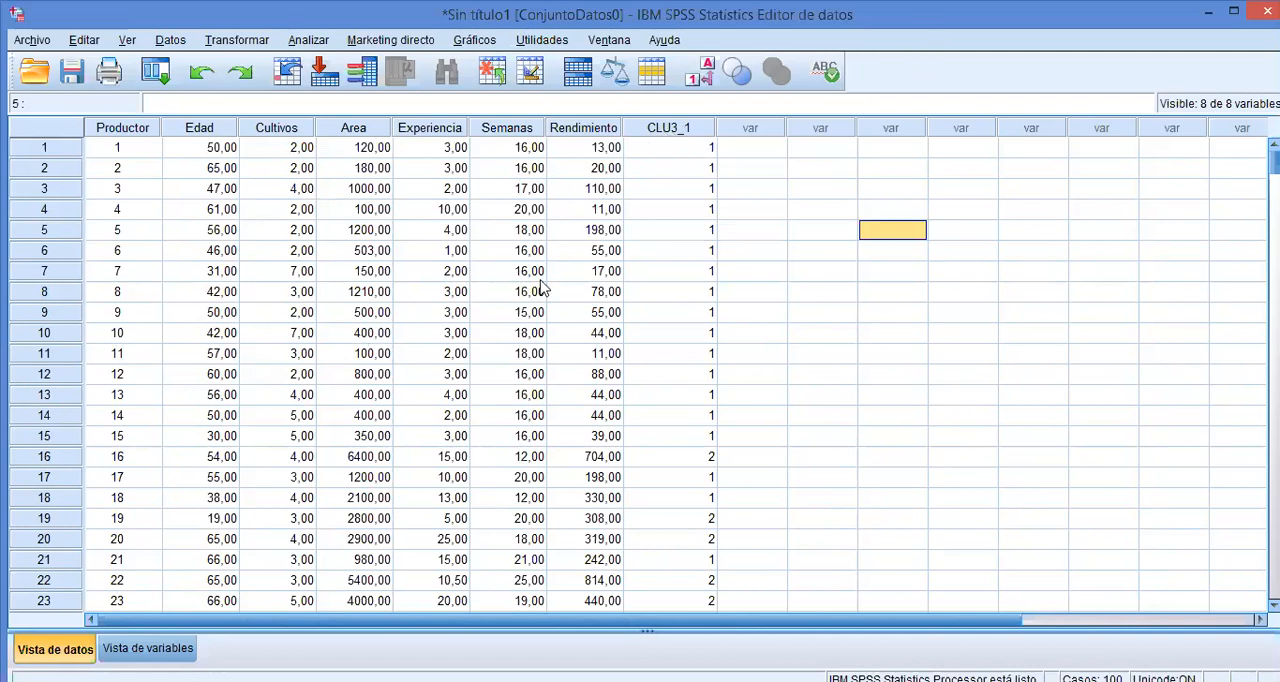
Rename the variable CLU3_1 to Cluster and clear its Ward Method label.
{"action": "left_click", "coordinate": [148, 648]}
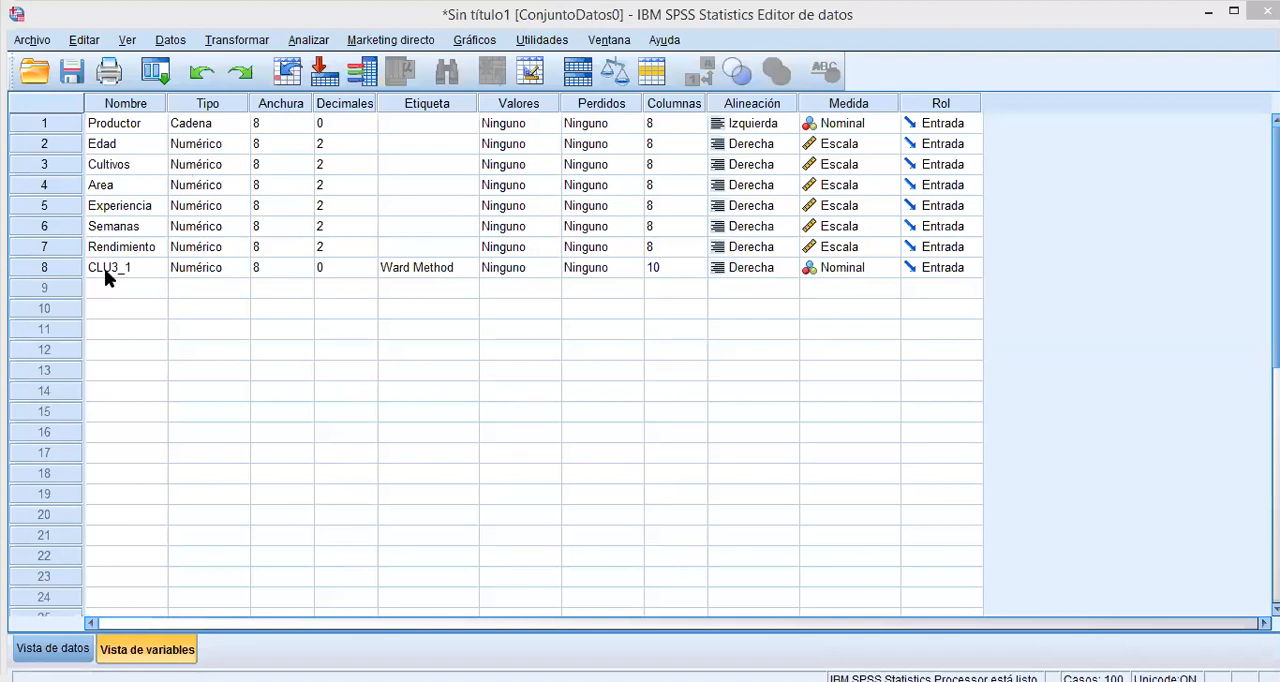
{"action": "double_click", "coordinate": [111, 268]}
{"action": "key", "text": "BackSpace"}
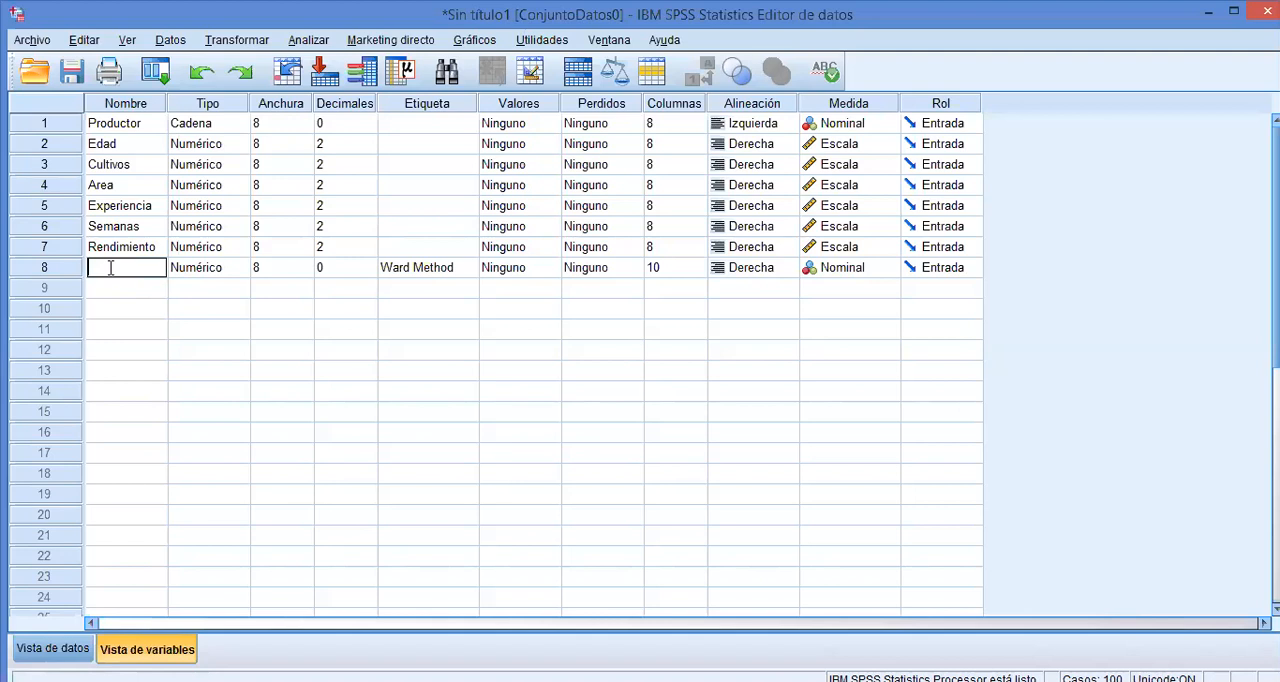
{"action": "type", "text": "Cluster"}
{"action": "left_click", "coordinate": [417, 270]}
{"action": "triple_click", "coordinate": [417, 268]}
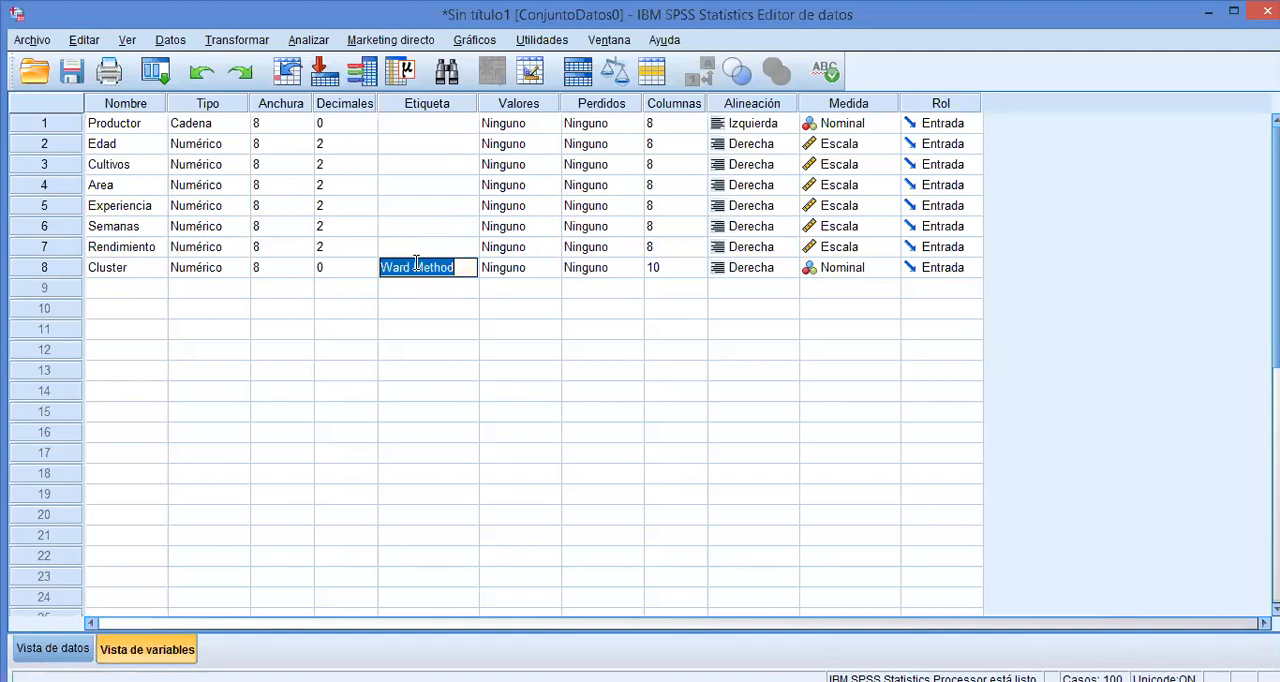
{"action": "key", "text": "Delete"}
{"action": "left_click", "coordinate": [415, 336]}
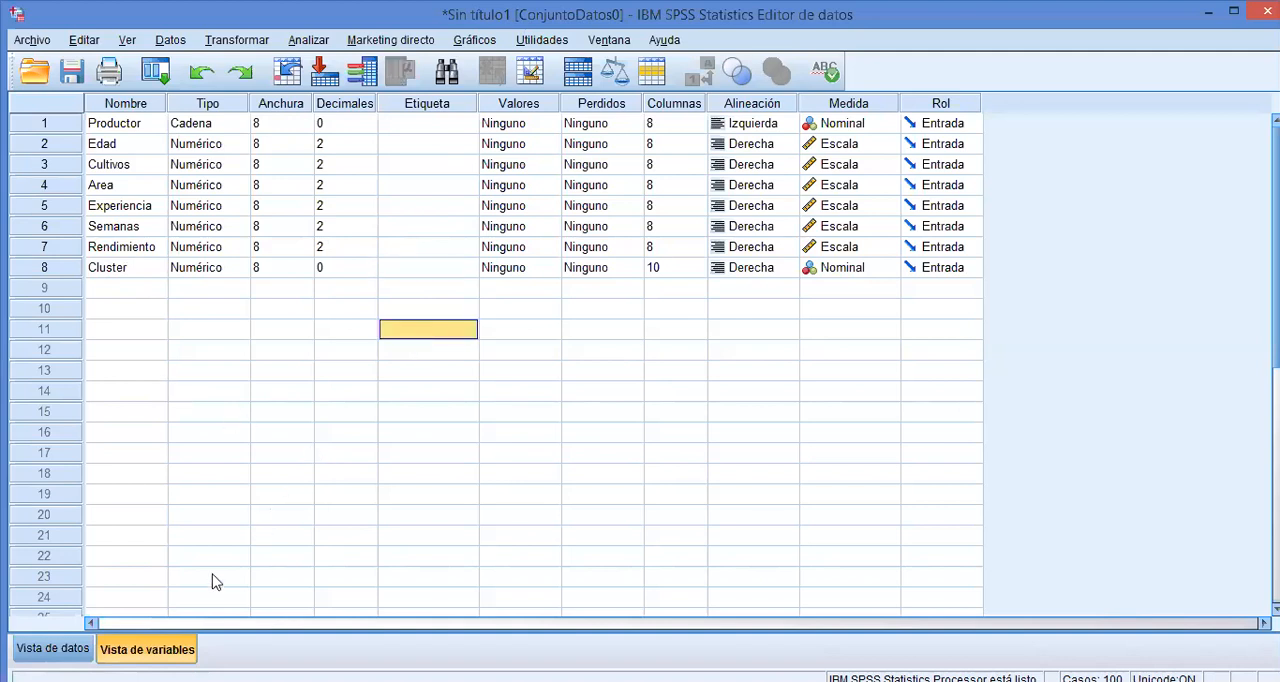
Set up a Means comparison with Edad, Cultivos, Area, Experiencia, Semanas and Rendimiento as dependent variables and Cluster as the independent variable.
{"action": "left_click", "coordinate": [52, 648]}
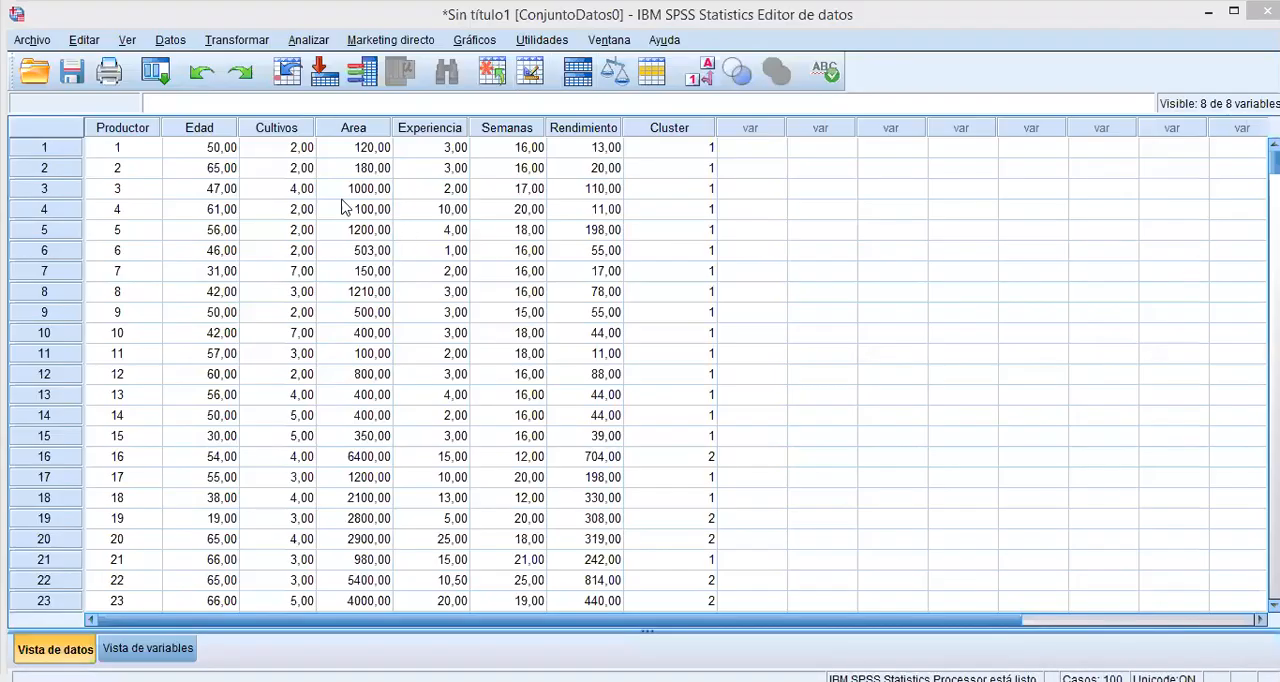
{"action": "left_click", "coordinate": [309, 40]}
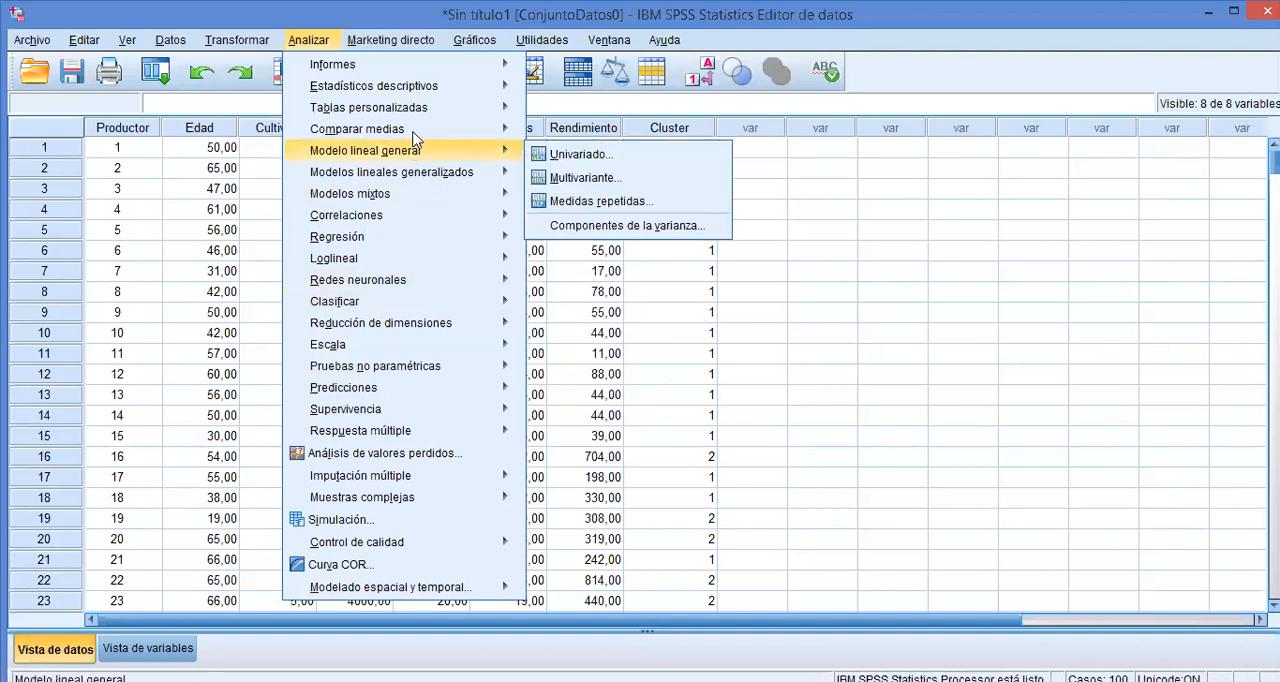
{"action": "mouse_move", "coordinate": [415, 130]}
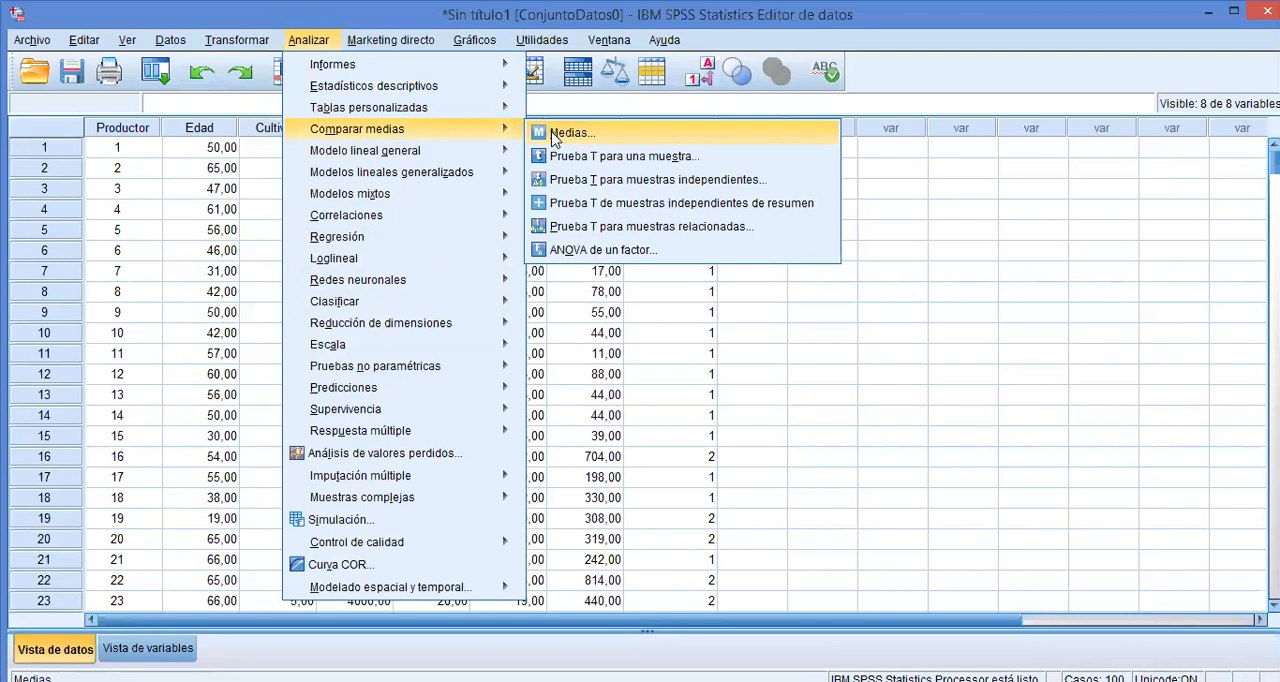
{"action": "left_click", "coordinate": [555, 138]}
{"action": "left_click", "coordinate": [644, 262]}
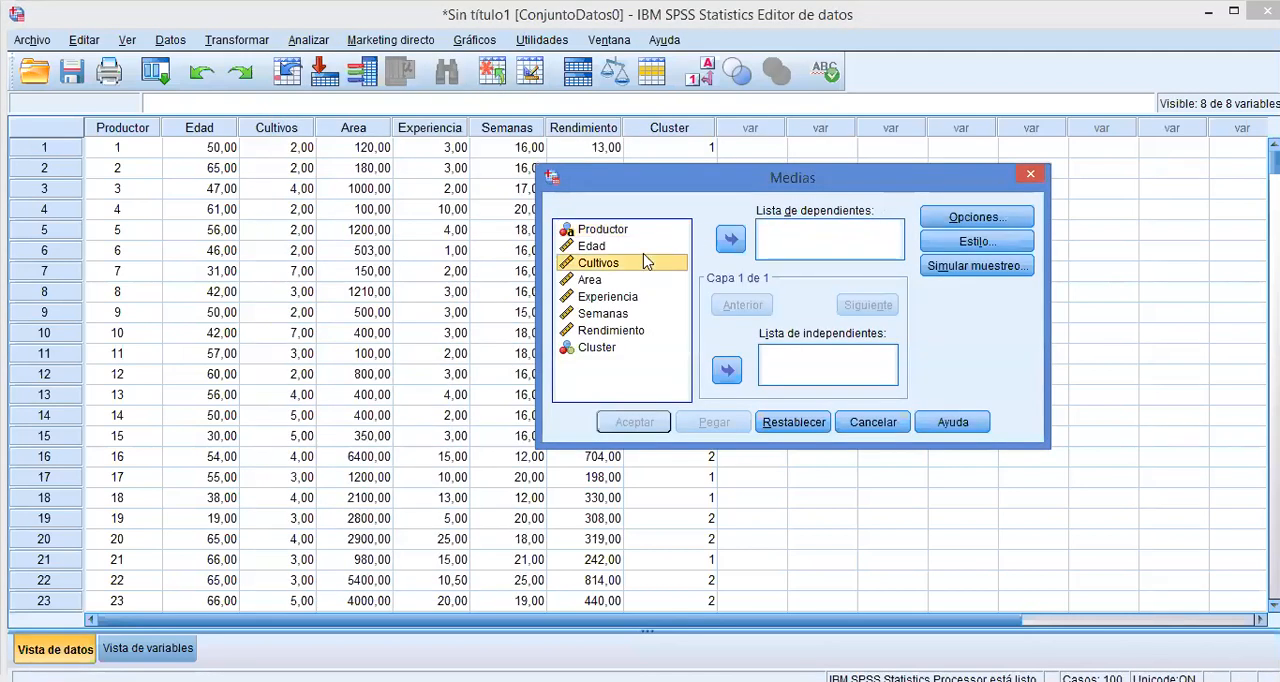
{"action": "left_click", "coordinate": [640, 251]}
{"action": "key", "text": "shift+Down"}
{"action": "key", "text": "shift+Down"}
{"action": "key", "text": "shift+Down"}
{"action": "key", "text": "shift+Down"}
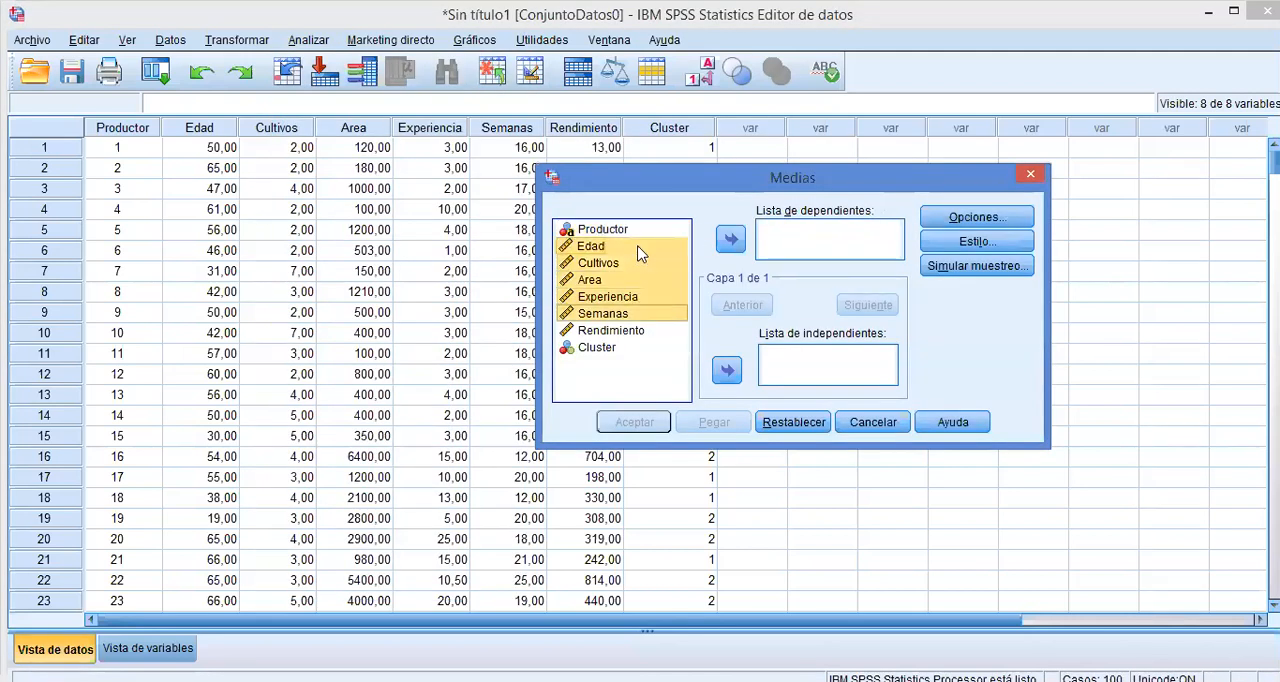
{"action": "key", "text": "shift+Down"}
{"action": "left_click", "coordinate": [730, 238]}
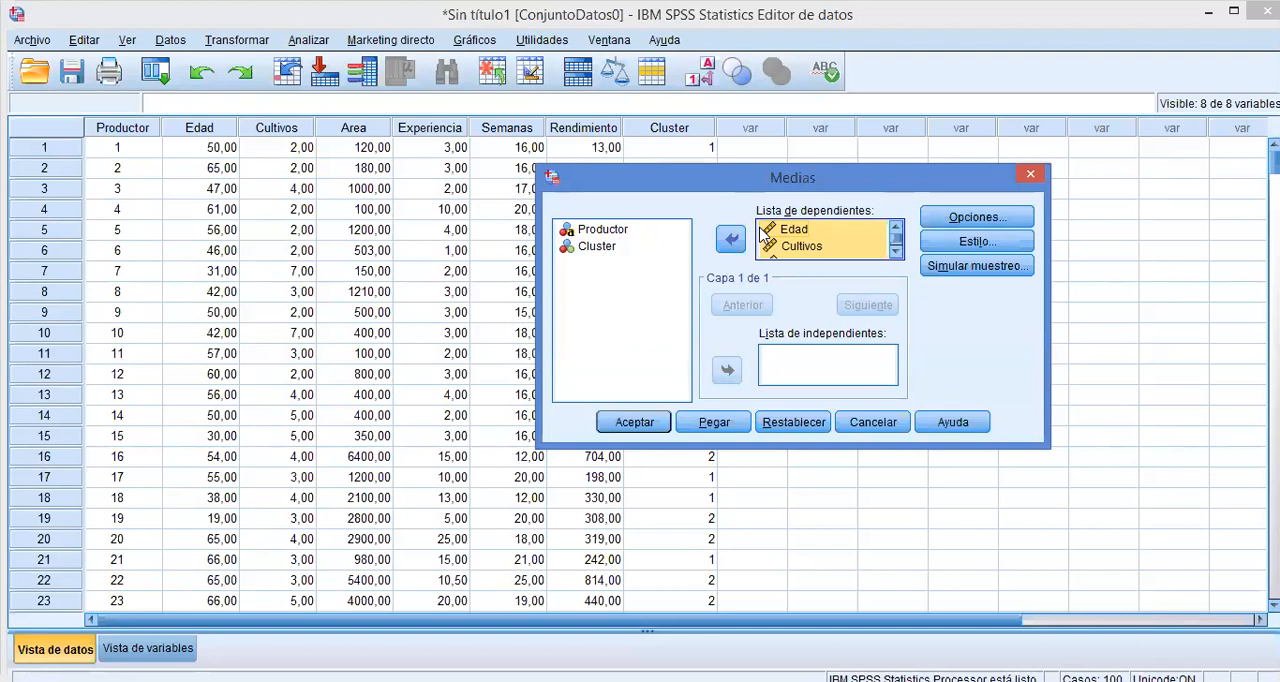
{"action": "left_click", "coordinate": [615, 248]}
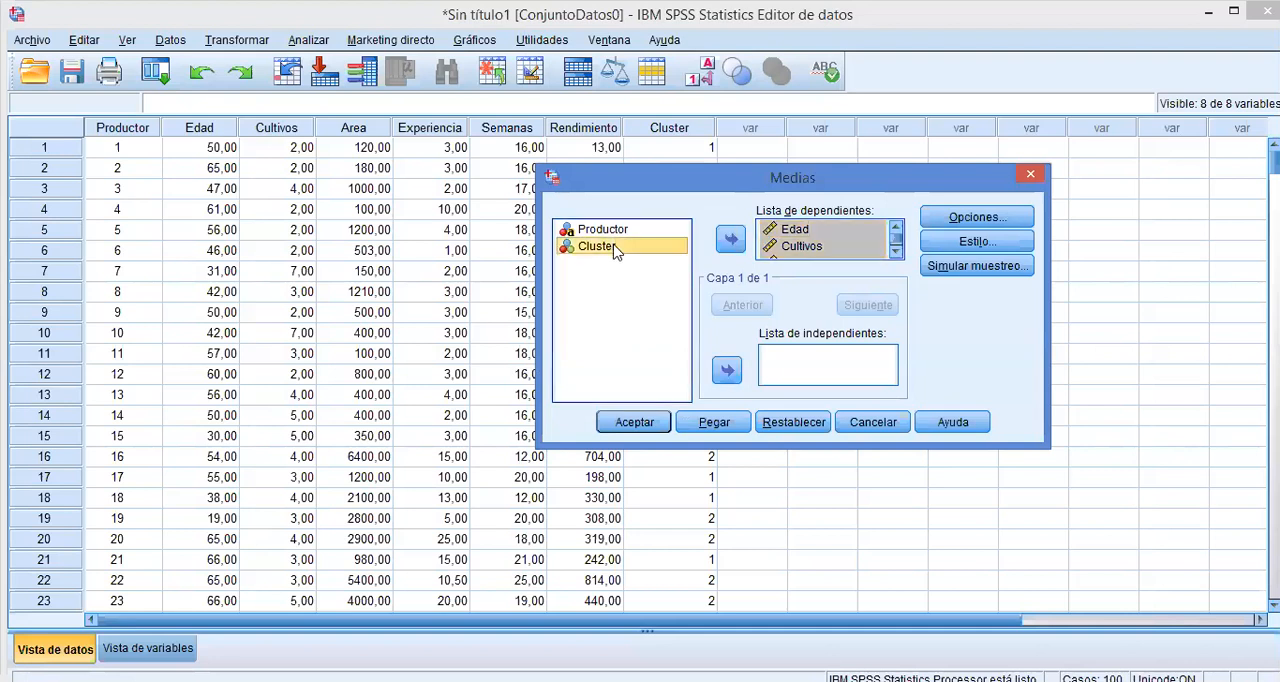
{"action": "left_click", "coordinate": [728, 372]}
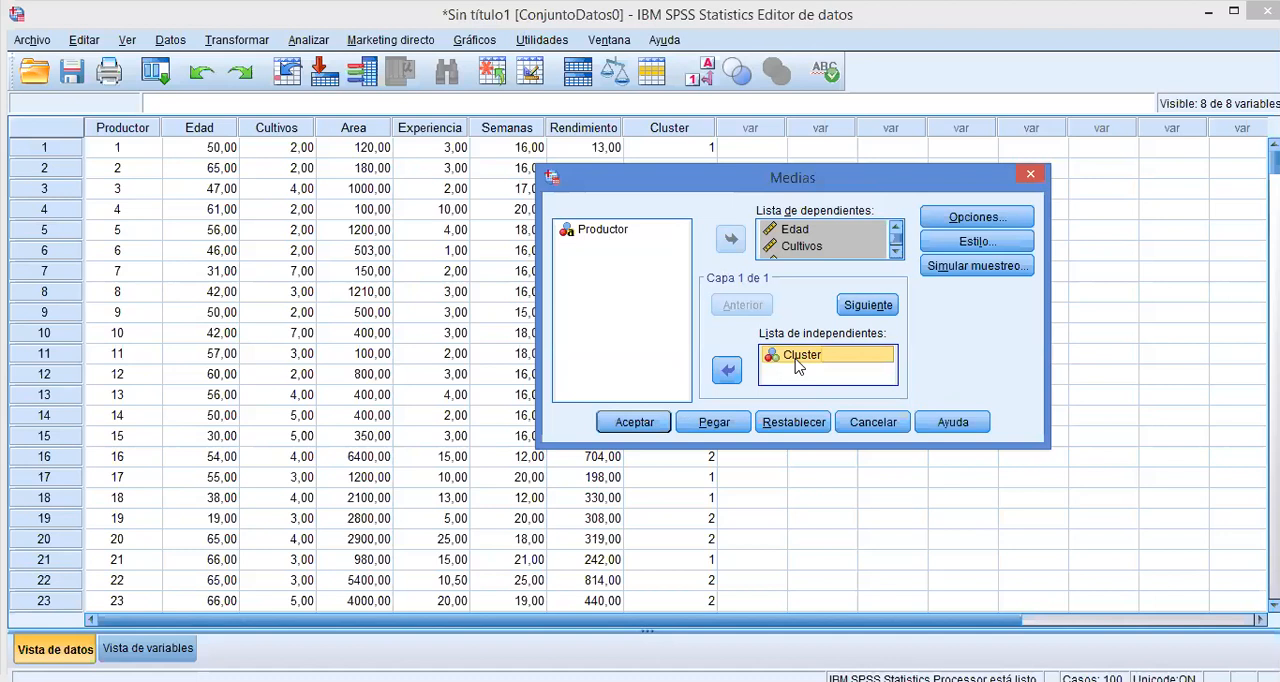
Remove Número de casos and Desviación estándar from the cell statistics, keeping only Media.
{"action": "left_click", "coordinate": [975, 217]}
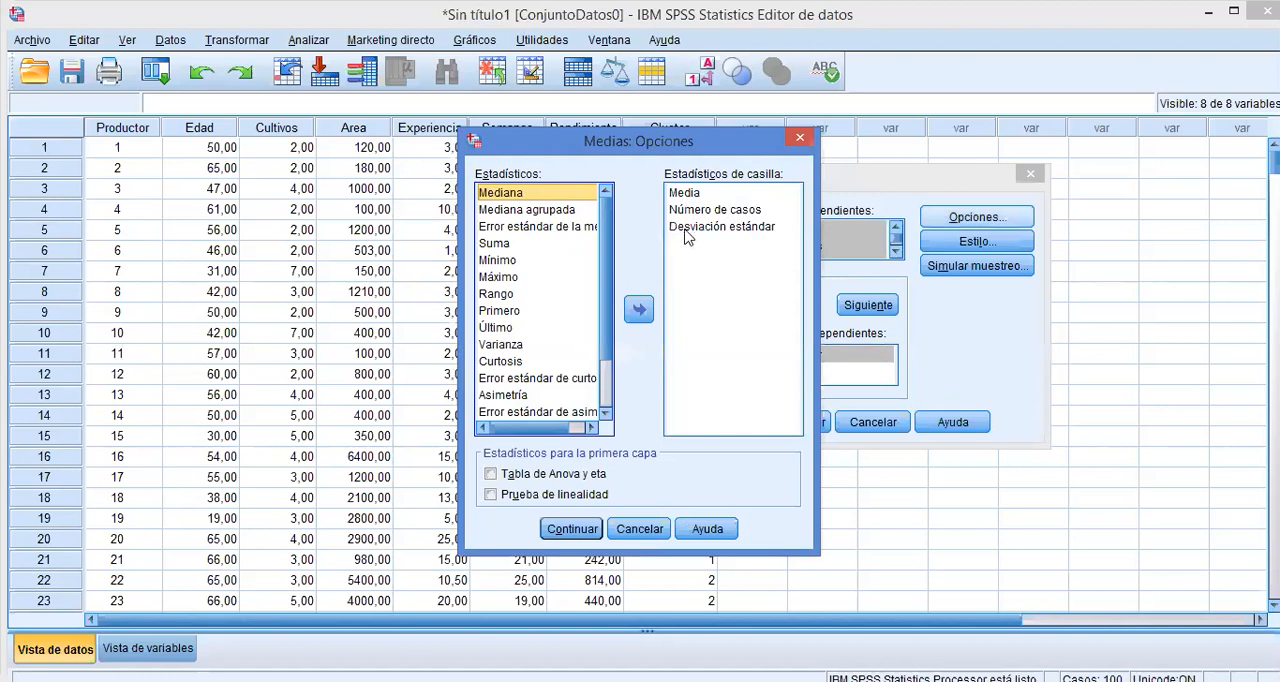
{"action": "left_click", "coordinate": [683, 212]}
{"action": "left_click", "coordinate": [690, 210]}
{"action": "left_click", "coordinate": [638, 309]}
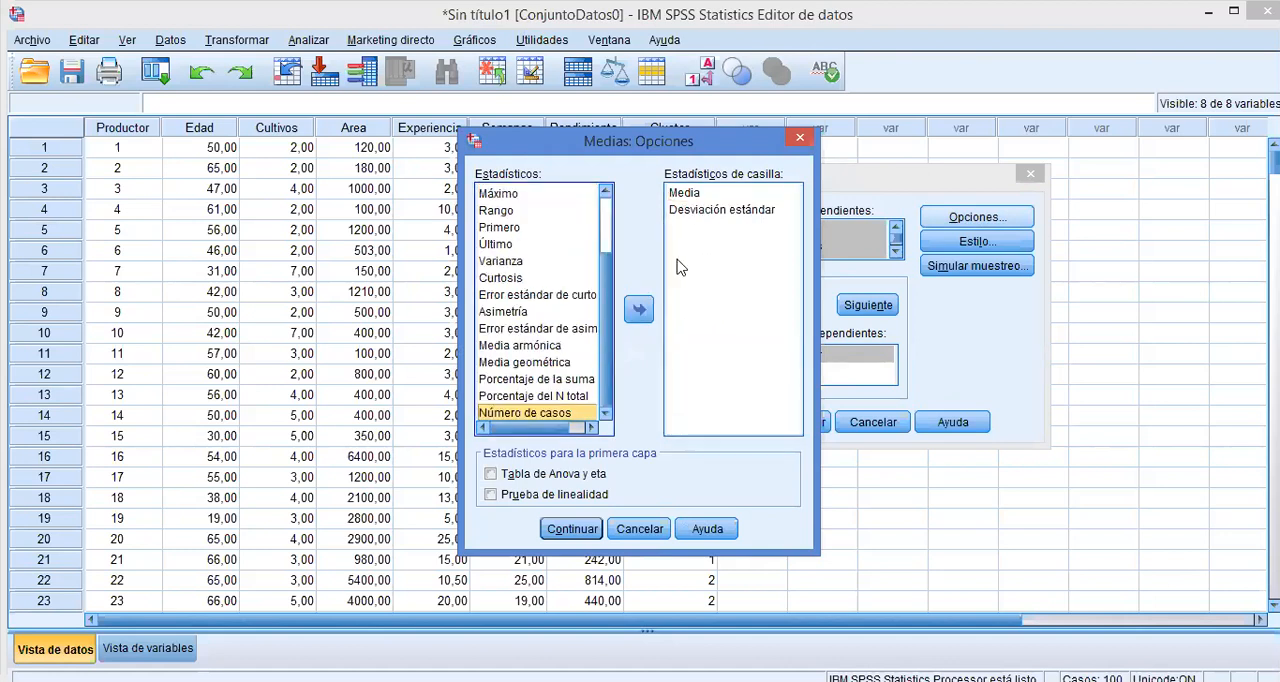
{"action": "left_click", "coordinate": [704, 210]}
{"action": "left_click", "coordinate": [638, 309]}
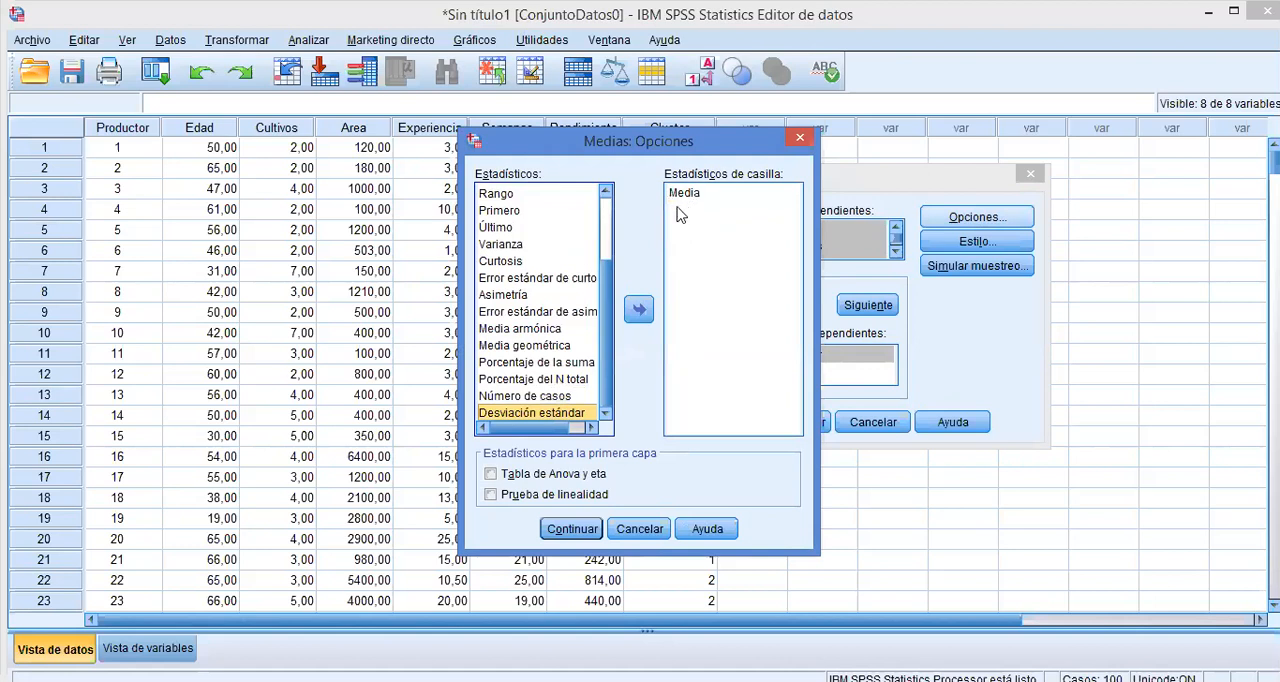
Try adding Porcentaje del N total to the cell statistics, and remove it again.
{"action": "left_click", "coordinate": [531, 380]}
{"action": "left_click", "coordinate": [638, 309]}
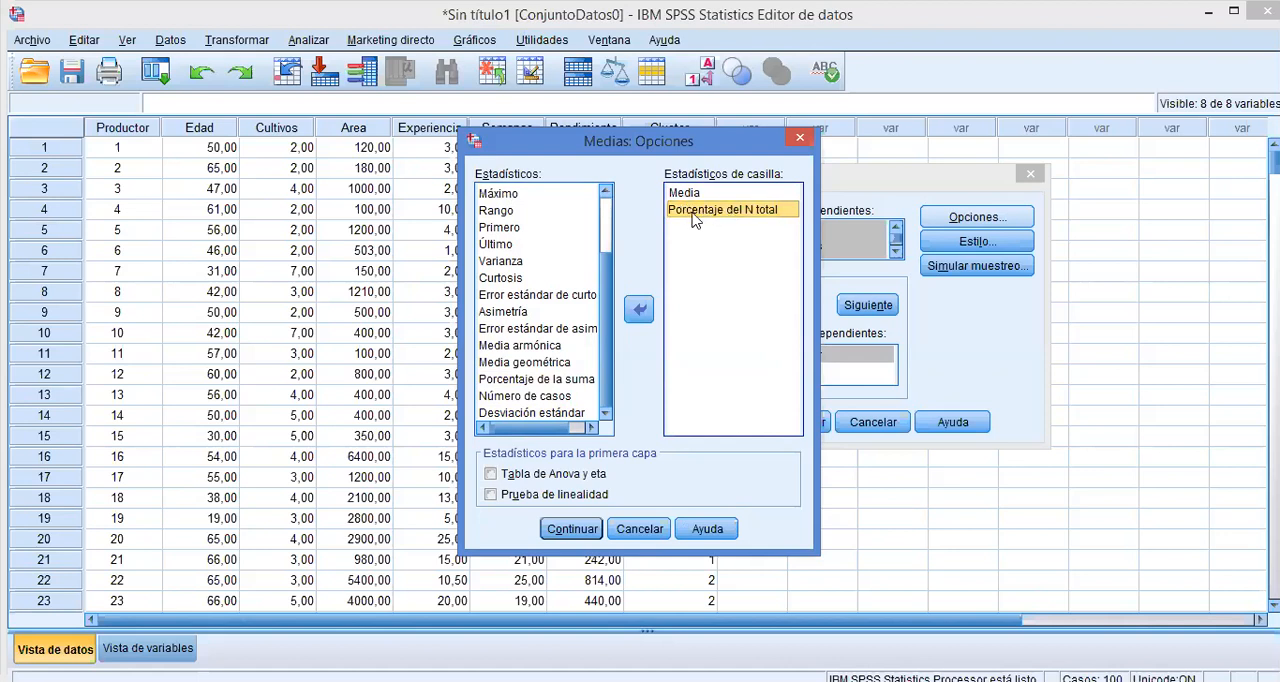
{"action": "left_click", "coordinate": [642, 312]}
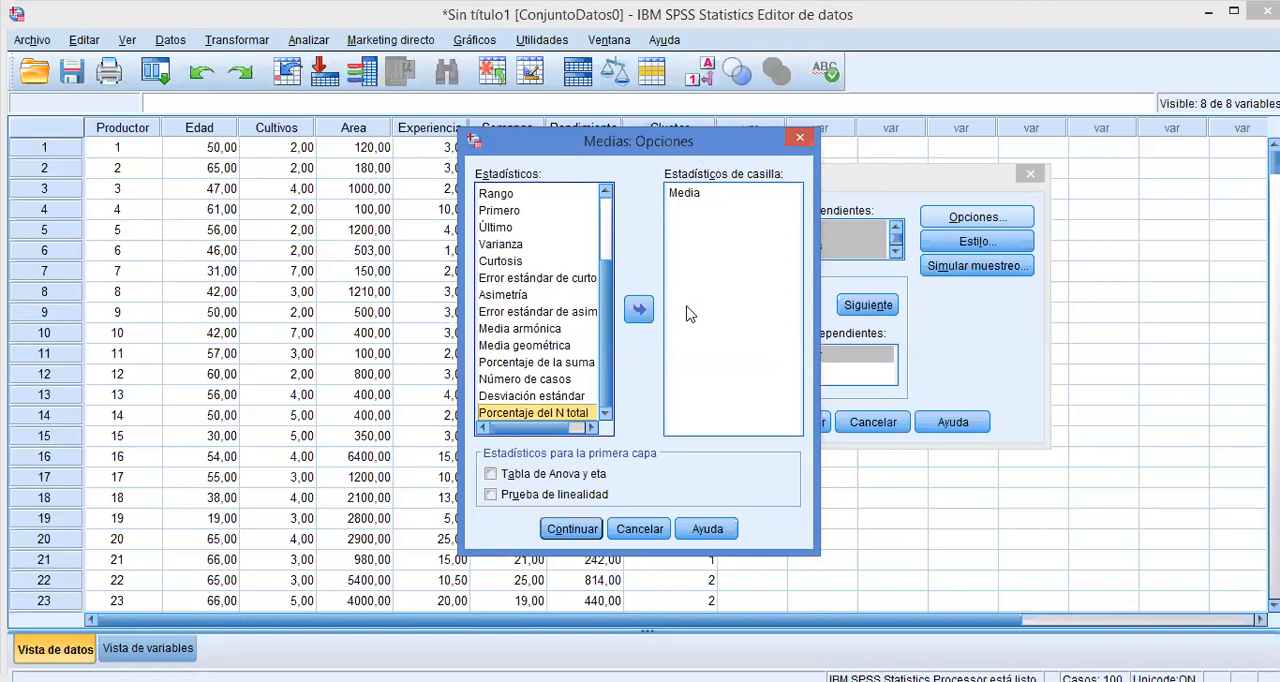
Accept the cell statistics and run the means comparison by cluster without any table style changes.
{"action": "left_click", "coordinate": [570, 528]}
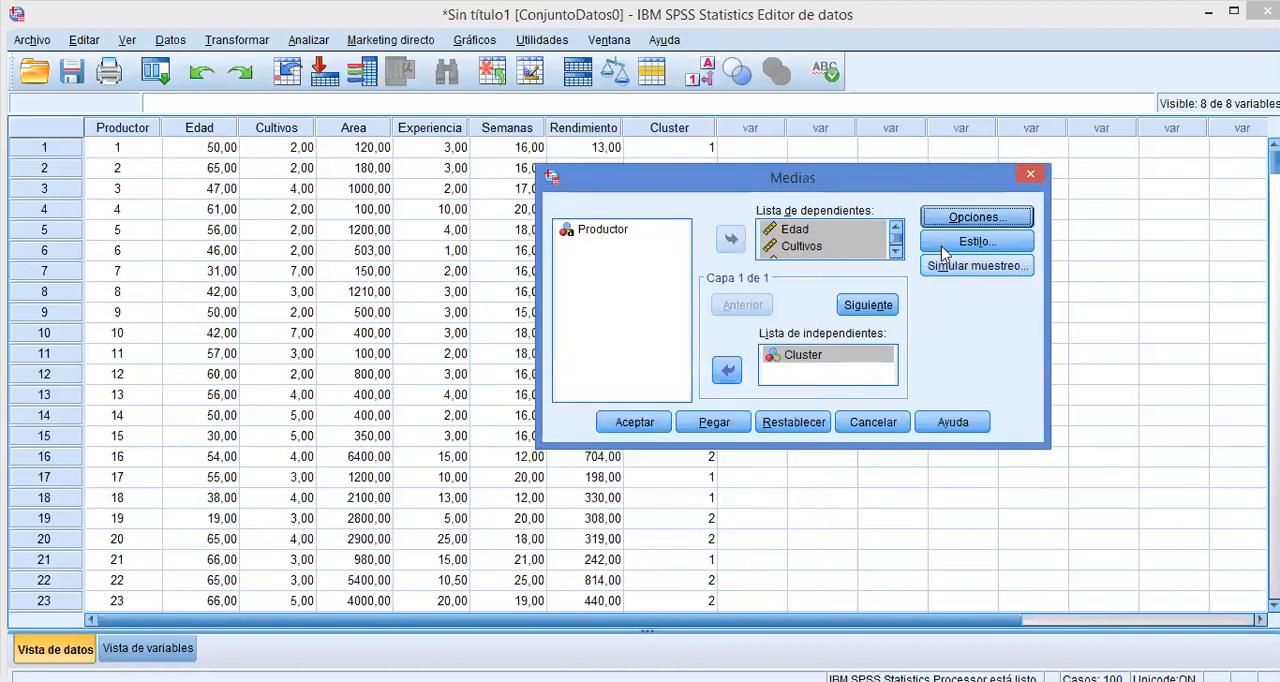
{"action": "left_click", "coordinate": [946, 243]}
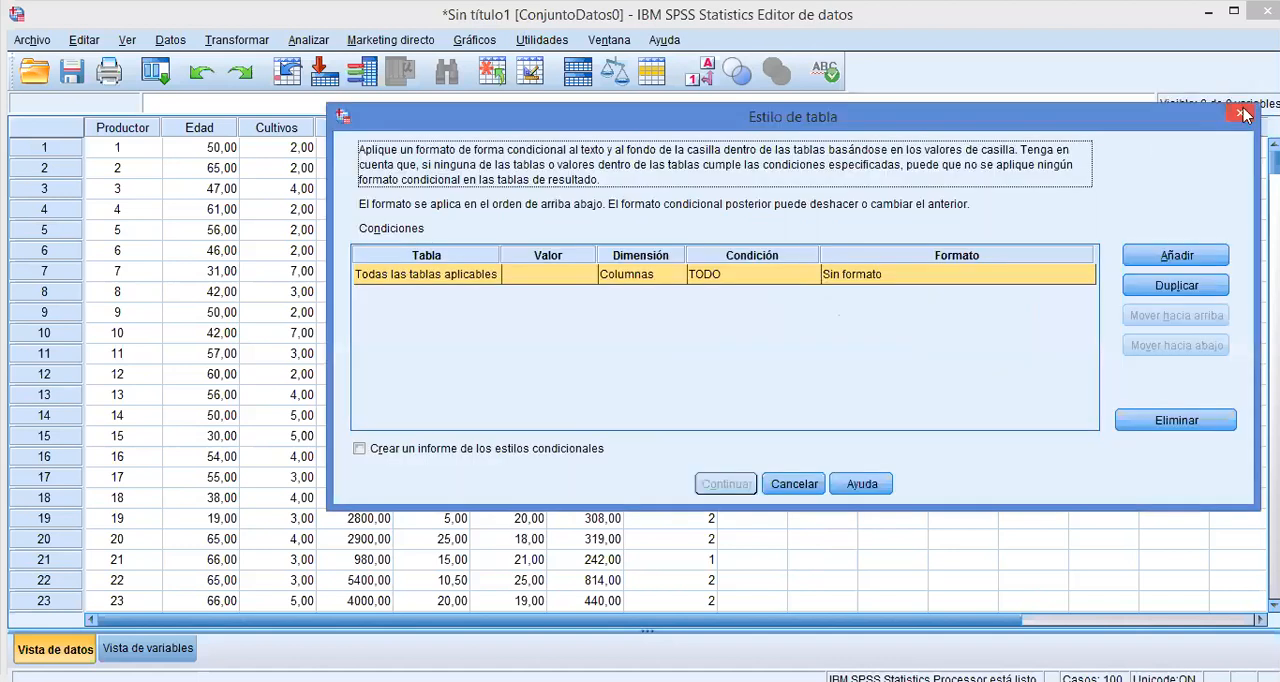
{"action": "left_click", "coordinate": [793, 484]}
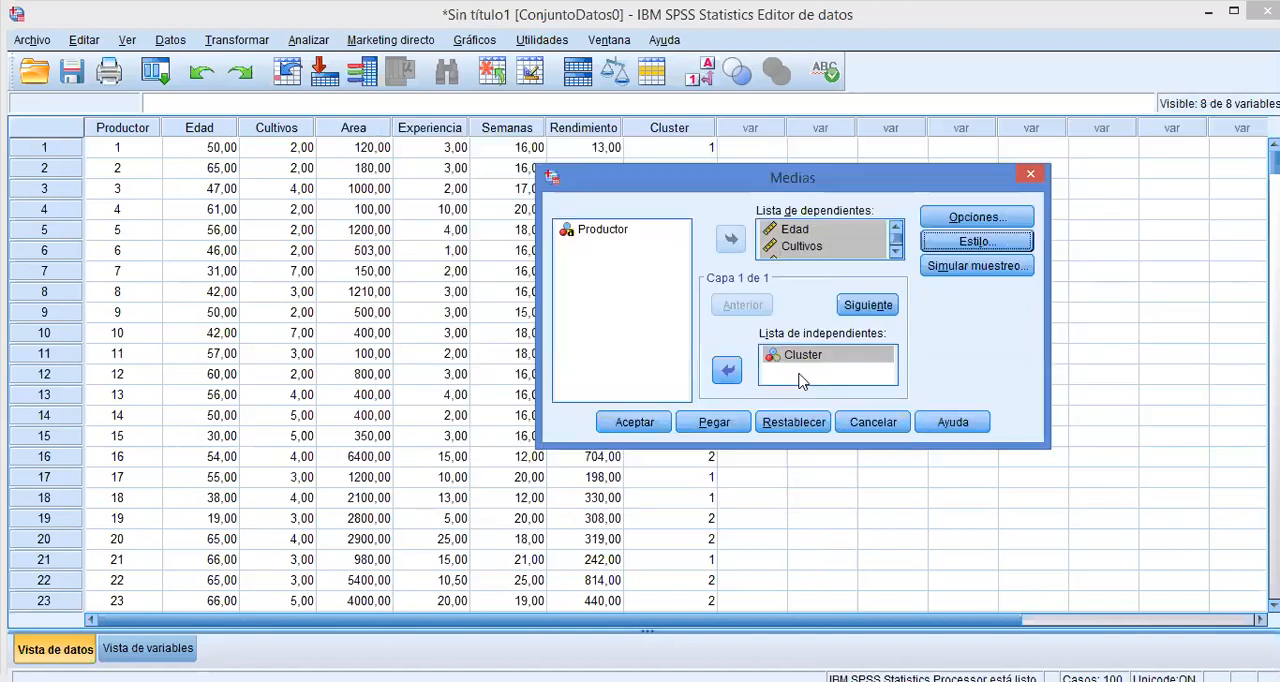
{"action": "left_click", "coordinate": [632, 424]}
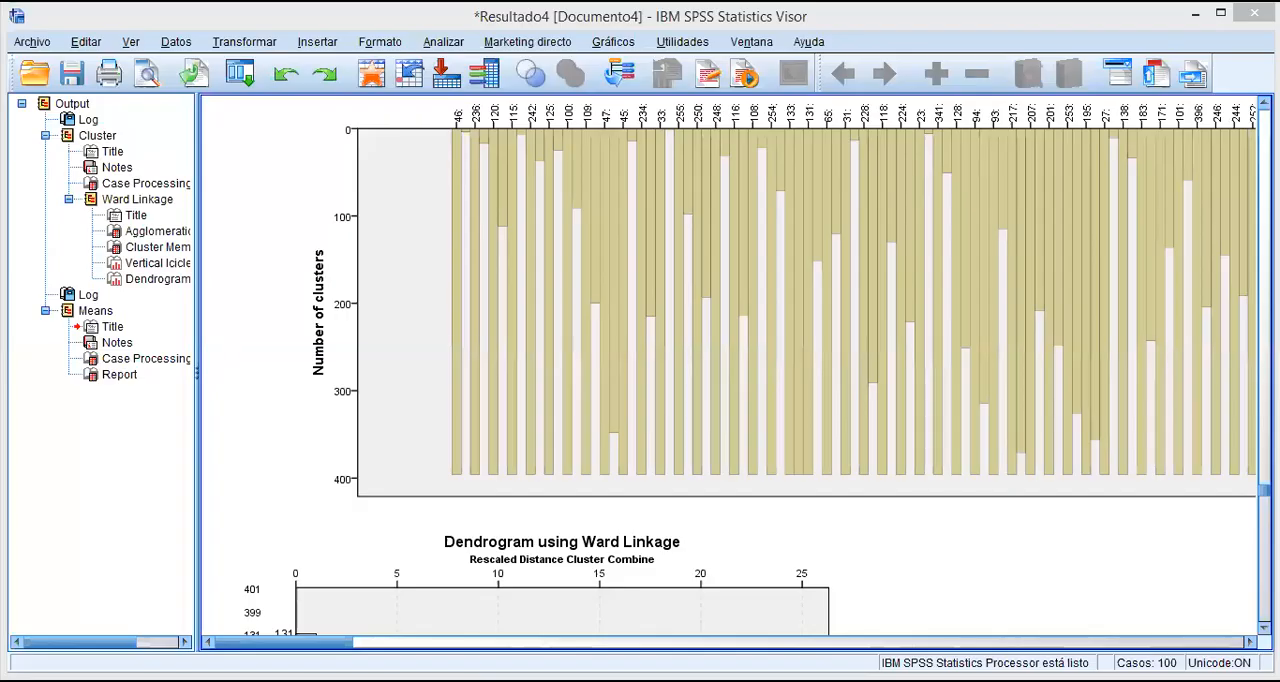
Examine the Means report to compare the average of each variable across the three clusters.
{"action": "left_click_drag", "start_coordinate": [1264, 490], "coordinate": [1264, 616]}
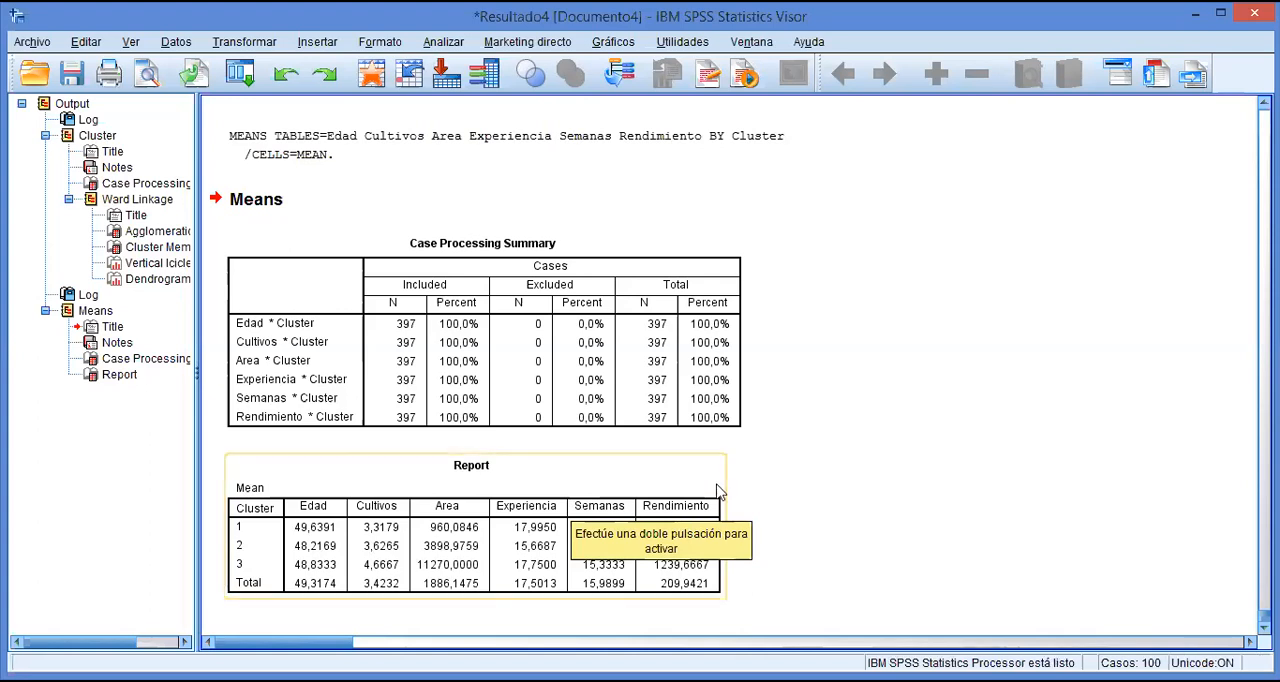
{"action": "left_click", "coordinate": [694, 530]}
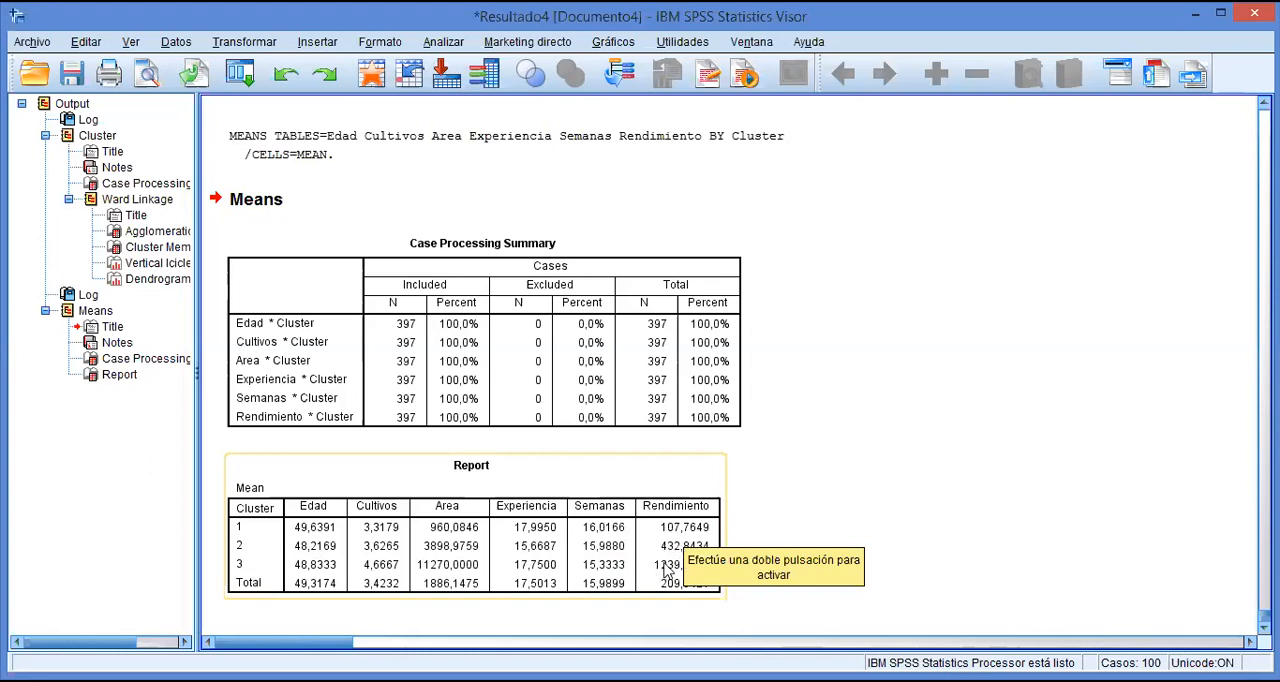
{"action": "left_click", "coordinate": [828, 507]}
{"action": "left_click", "coordinate": [690, 535]}
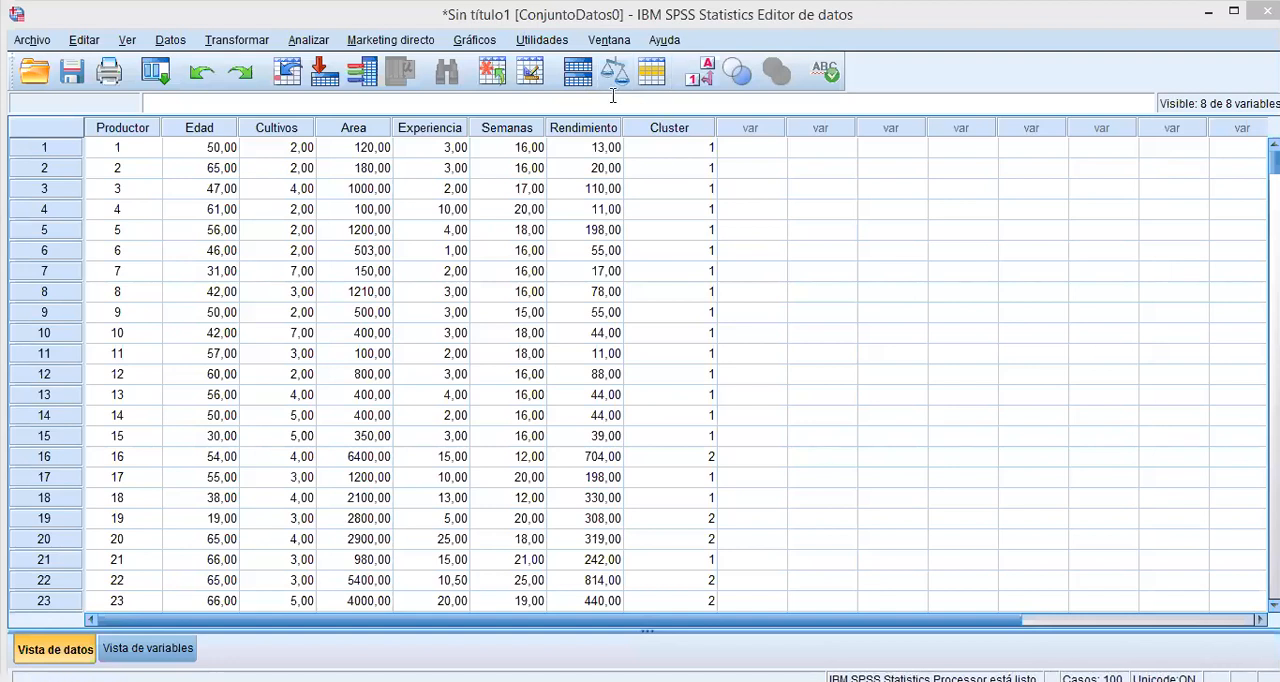
Start a new chart in the chart builder from the grouped scatter template (Dispersión agrupada).
{"action": "left_click", "coordinate": [474, 40]}
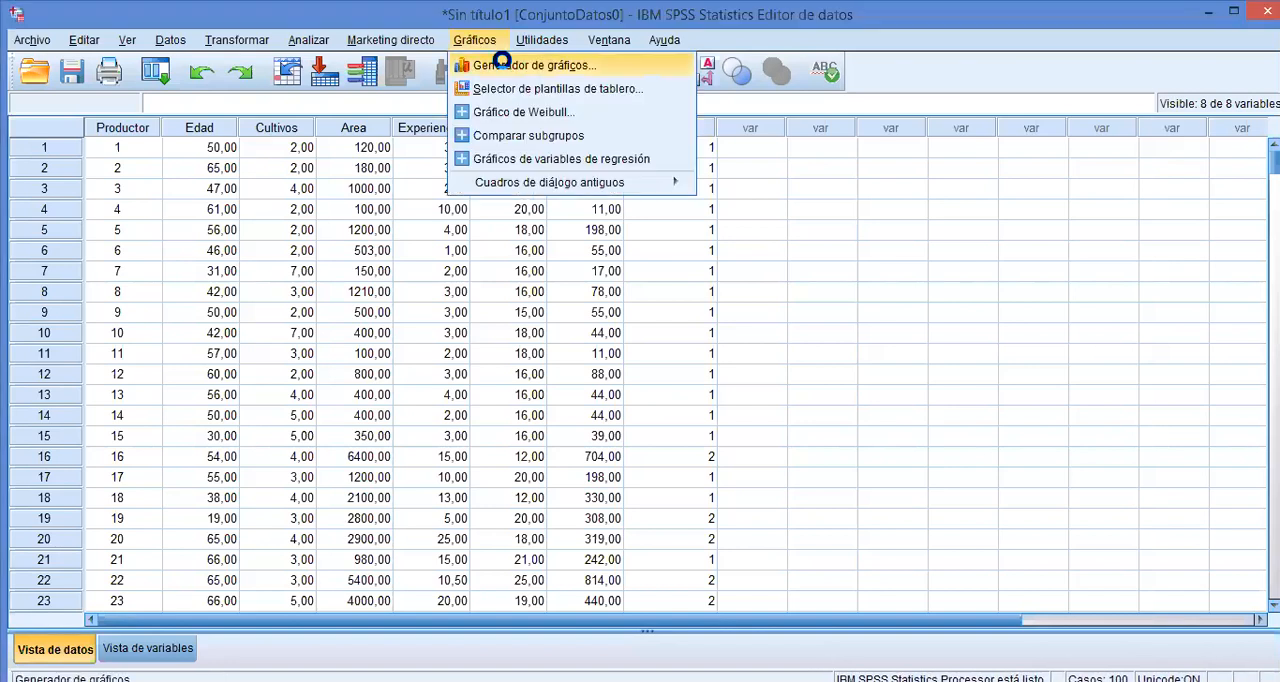
{"action": "left_click", "coordinate": [505, 67]}
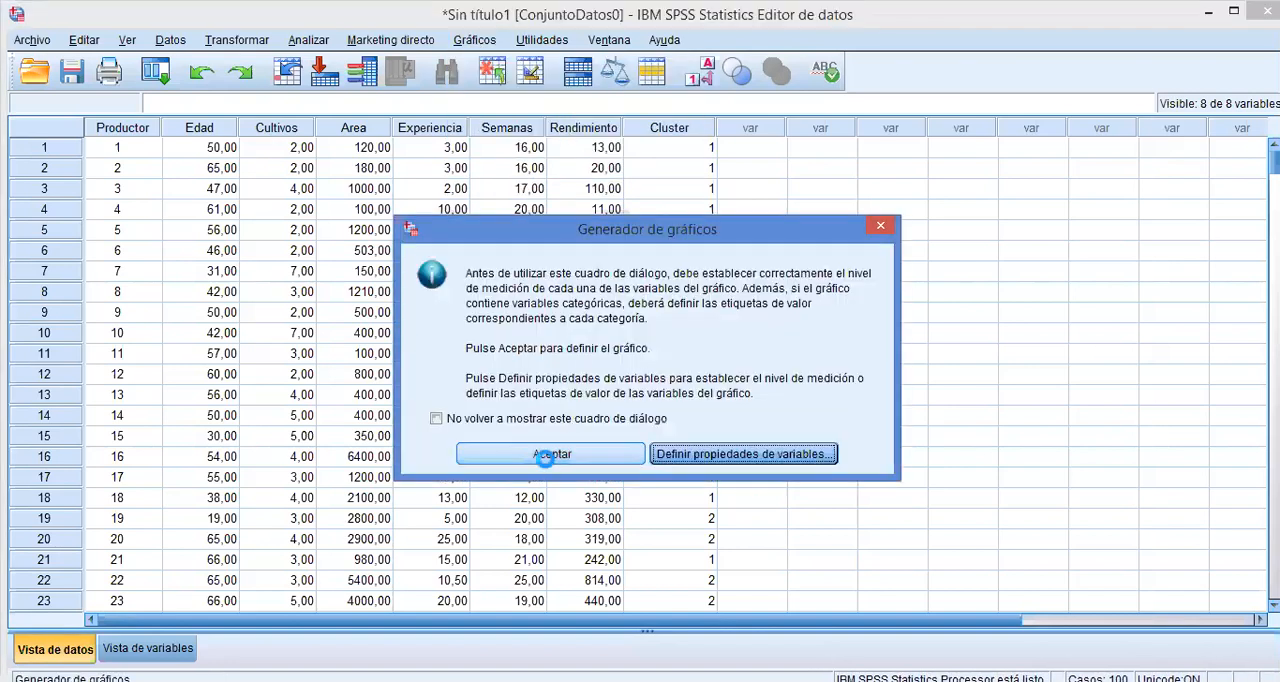
{"action": "left_click", "coordinate": [551, 456]}
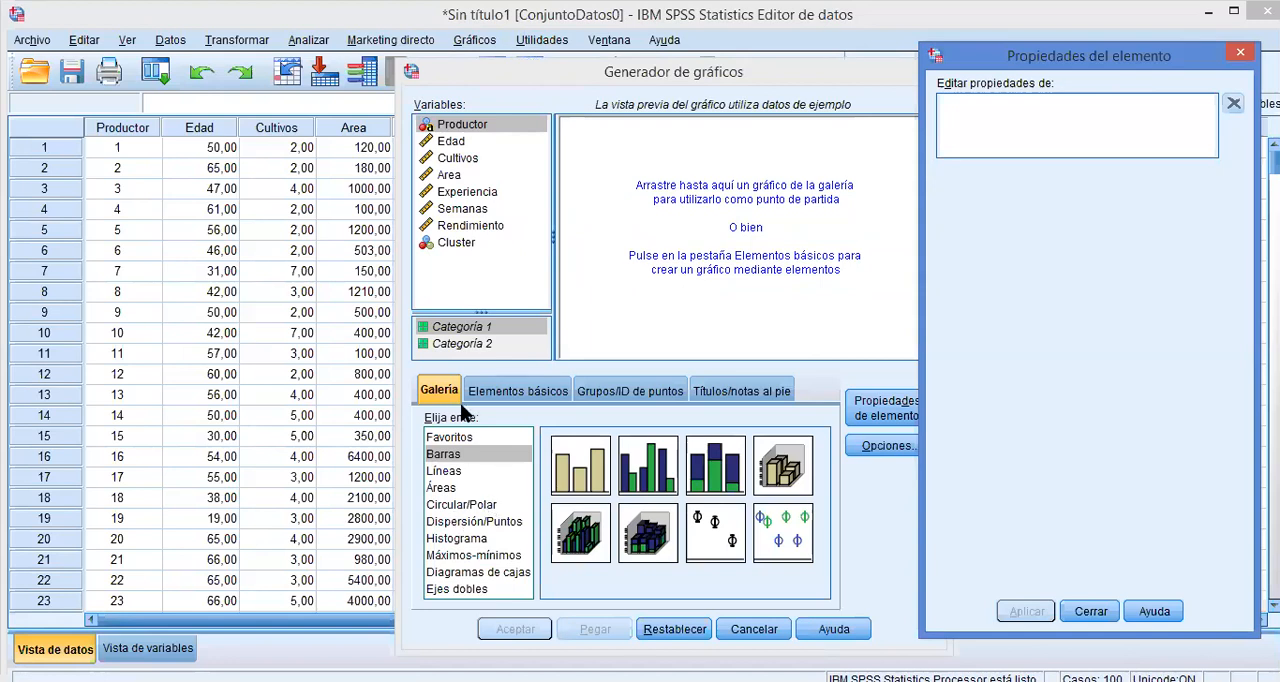
{"action": "left_click", "coordinate": [455, 523]}
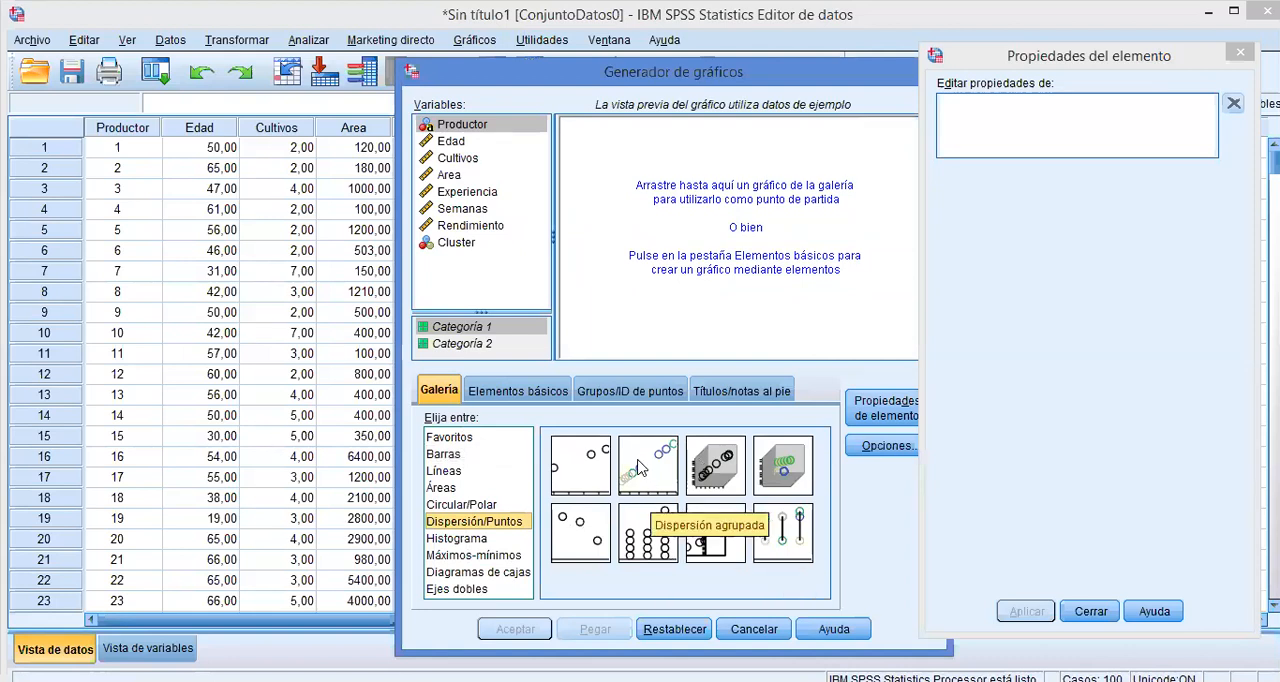
{"action": "mouse_move", "coordinate": [640, 467]}
{"action": "left_mouse_down"}
{"action": "mouse_move", "coordinate": [636, 409]}
{"action": "mouse_move", "coordinate": [660, 445]}
{"action": "mouse_move", "coordinate": [655, 458]}
{"action": "mouse_move", "coordinate": [666, 226]}
{"action": "mouse_move", "coordinate": [642, 248]}
{"action": "mouse_move", "coordinate": [672, 278]}
{"action": "mouse_move", "coordinate": [682, 218]}
{"action": "mouse_move", "coordinate": [689, 237]}
{"action": "left_mouse_up"}
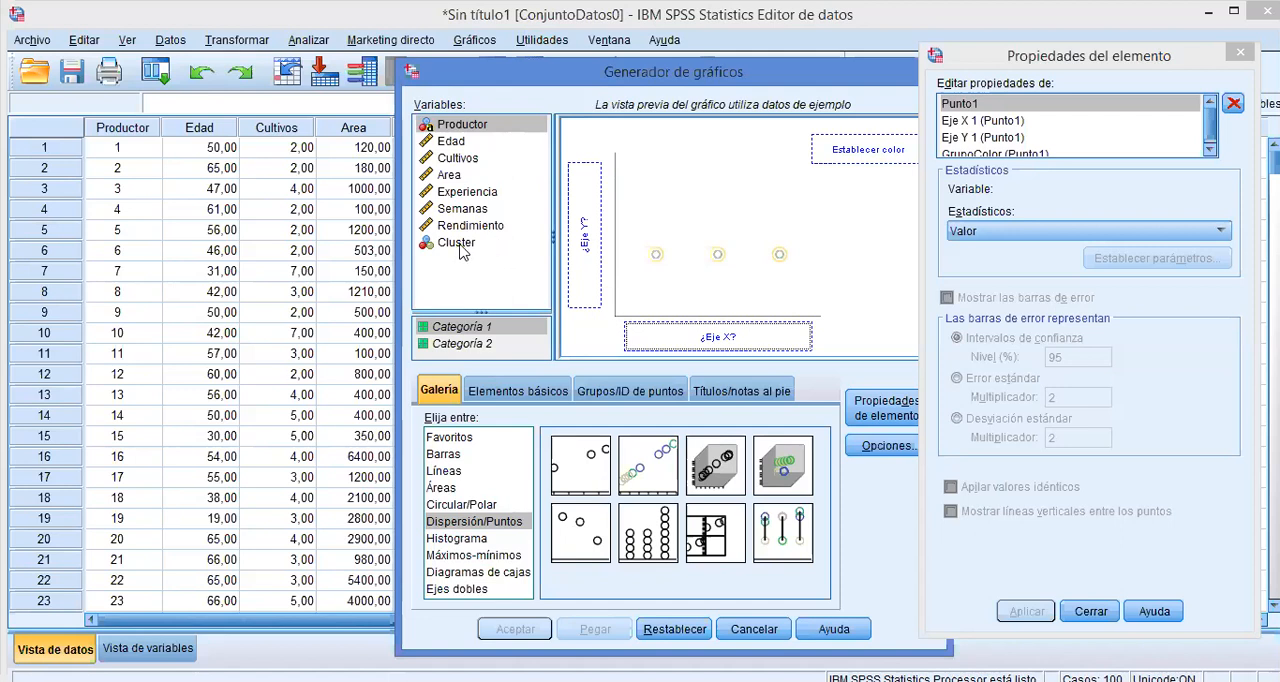
Try Cluster as the Y-axis variable of the grouped scatter chart, and move it to the X axis instead.
{"action": "left_click_drag", "start_coordinate": [460, 246], "coordinate": [578, 205]}
{"action": "left_click_drag", "start_coordinate": [579, 220], "coordinate": [580, 220]}
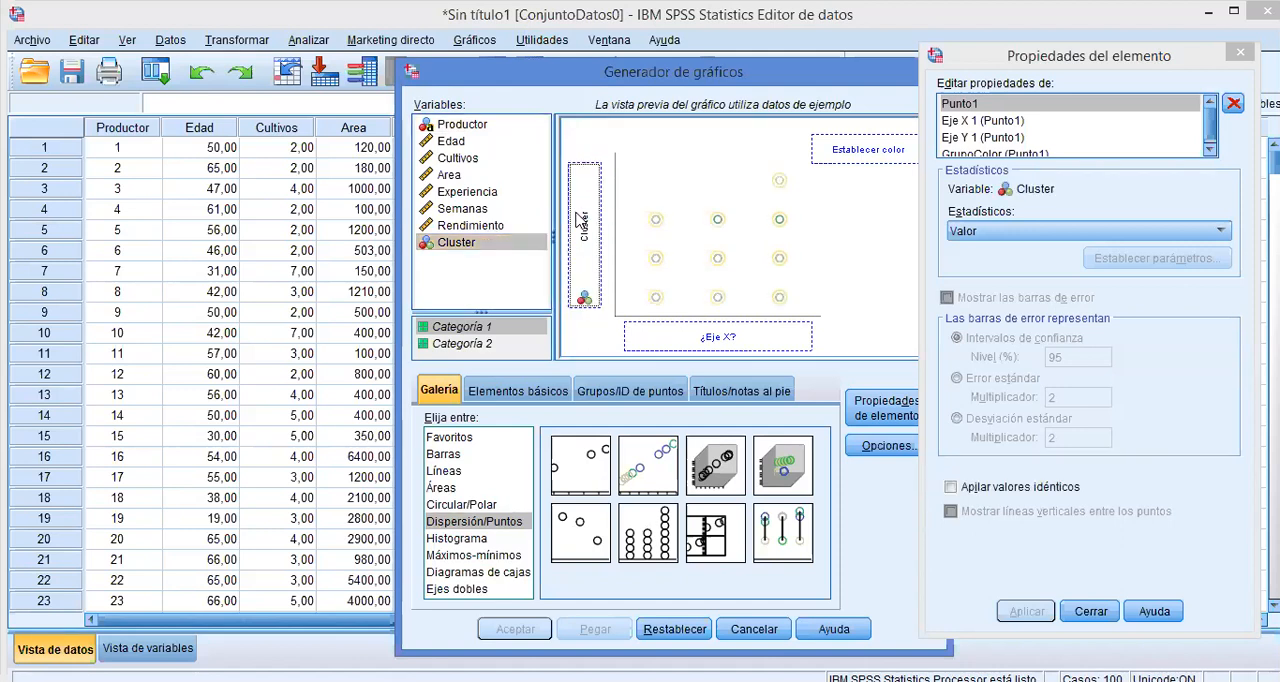
{"action": "left_click", "coordinate": [481, 199]}
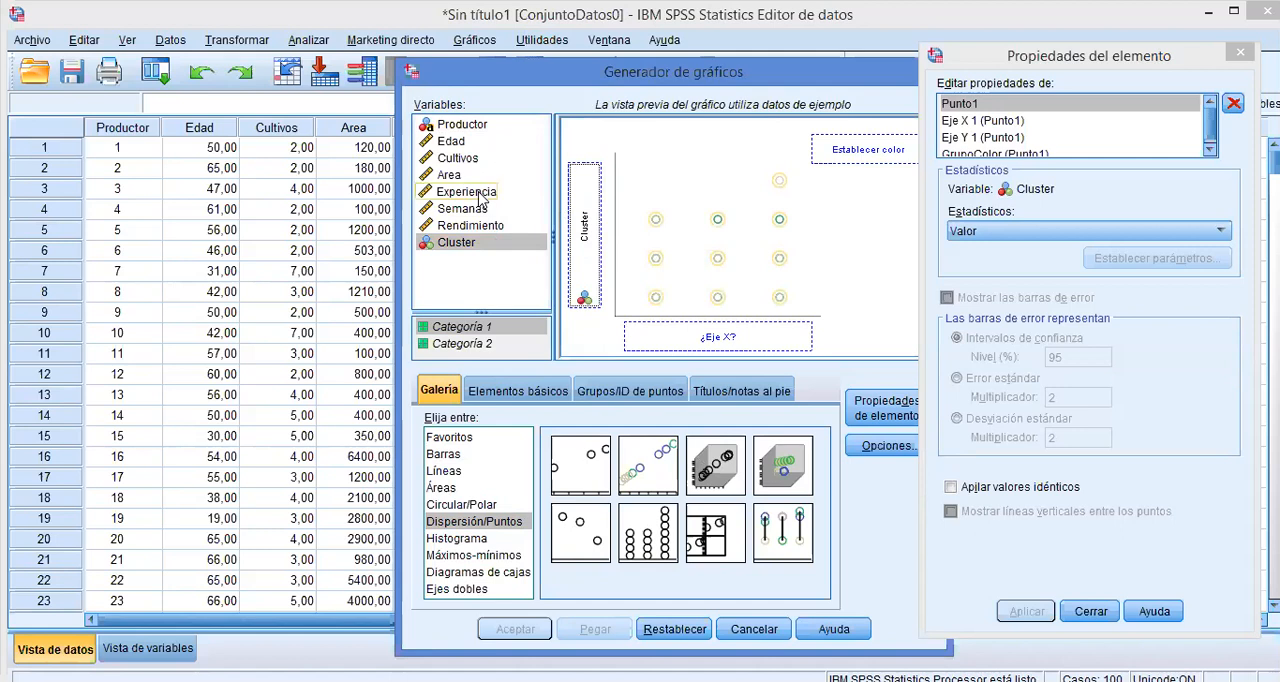
{"action": "mouse_move", "coordinate": [592, 242]}
{"action": "left_mouse_down"}
{"action": "mouse_move", "coordinate": [518, 226]}
{"action": "mouse_move", "coordinate": [462, 254]}
{"action": "mouse_move", "coordinate": [618, 327]}
{"action": "mouse_move", "coordinate": [702, 338]}
{"action": "left_mouse_up"}
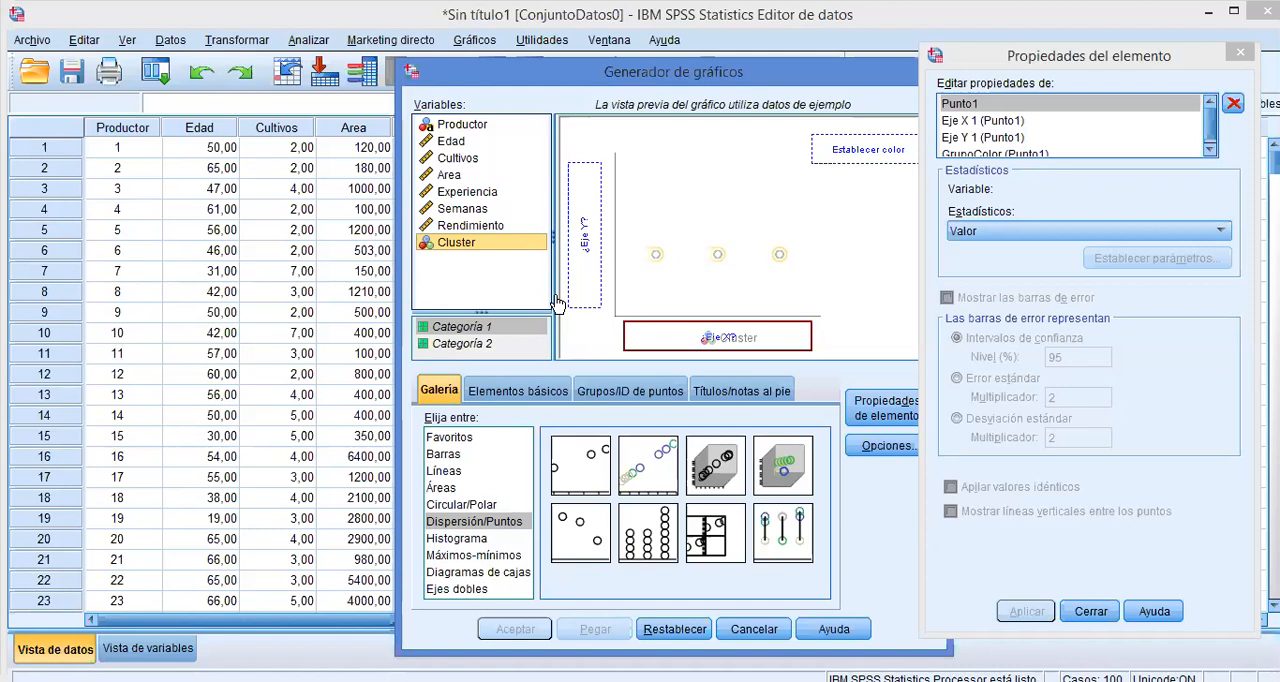
{"action": "left_click_drag", "start_coordinate": [557, 304], "coordinate": [728, 338]}
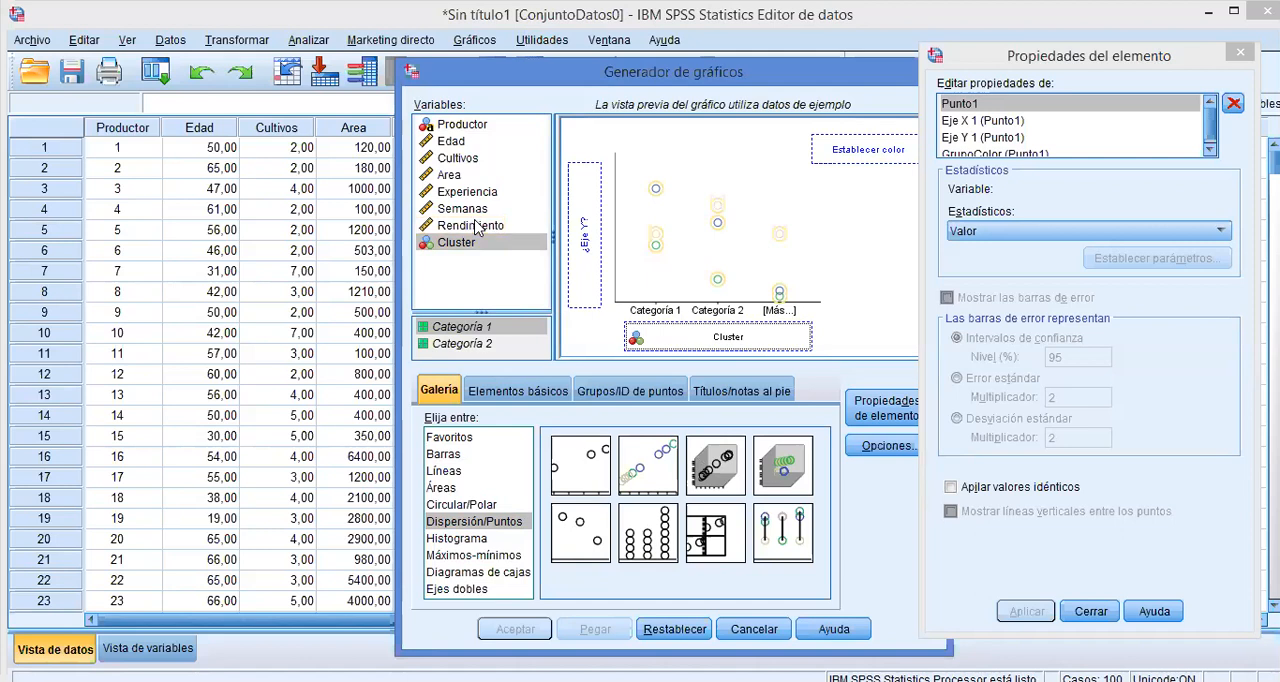
Assign Rendimiento to the Y axis and Cluster as the colour grouping, and generate the grouped scatter chart.
{"action": "left_click_drag", "start_coordinate": [478, 229], "coordinate": [577, 228]}
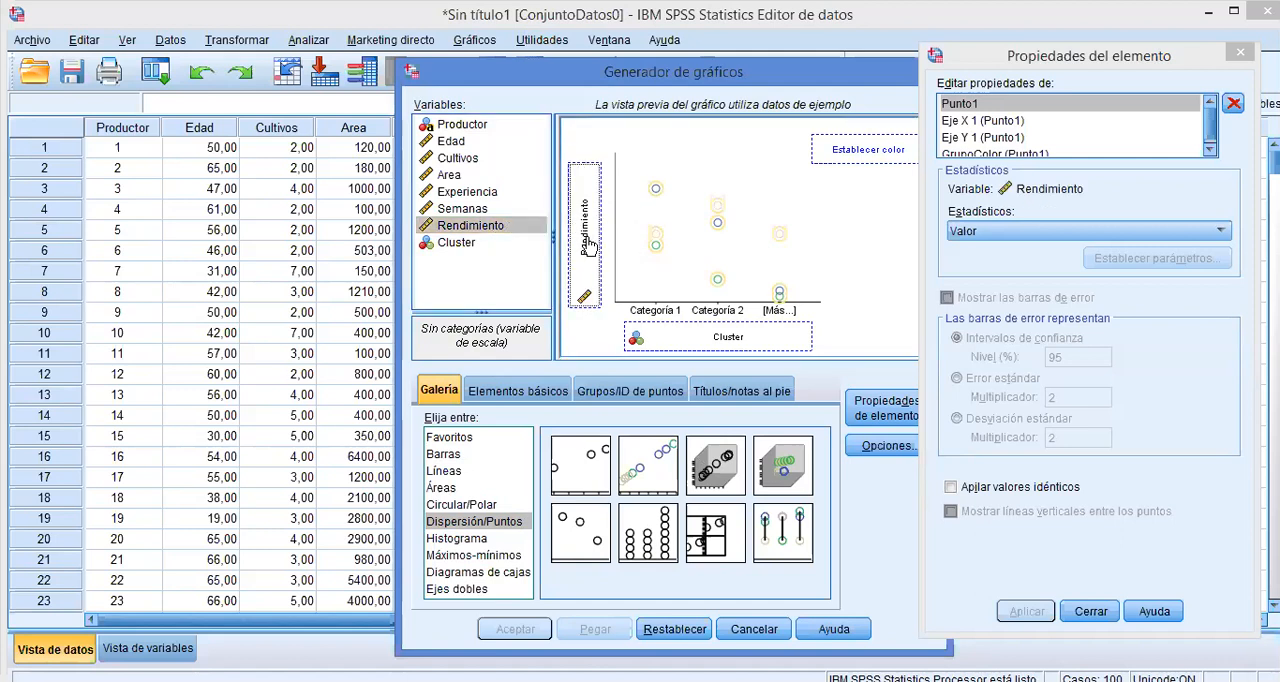
{"action": "left_click_drag", "start_coordinate": [449, 250], "coordinate": [838, 152]}
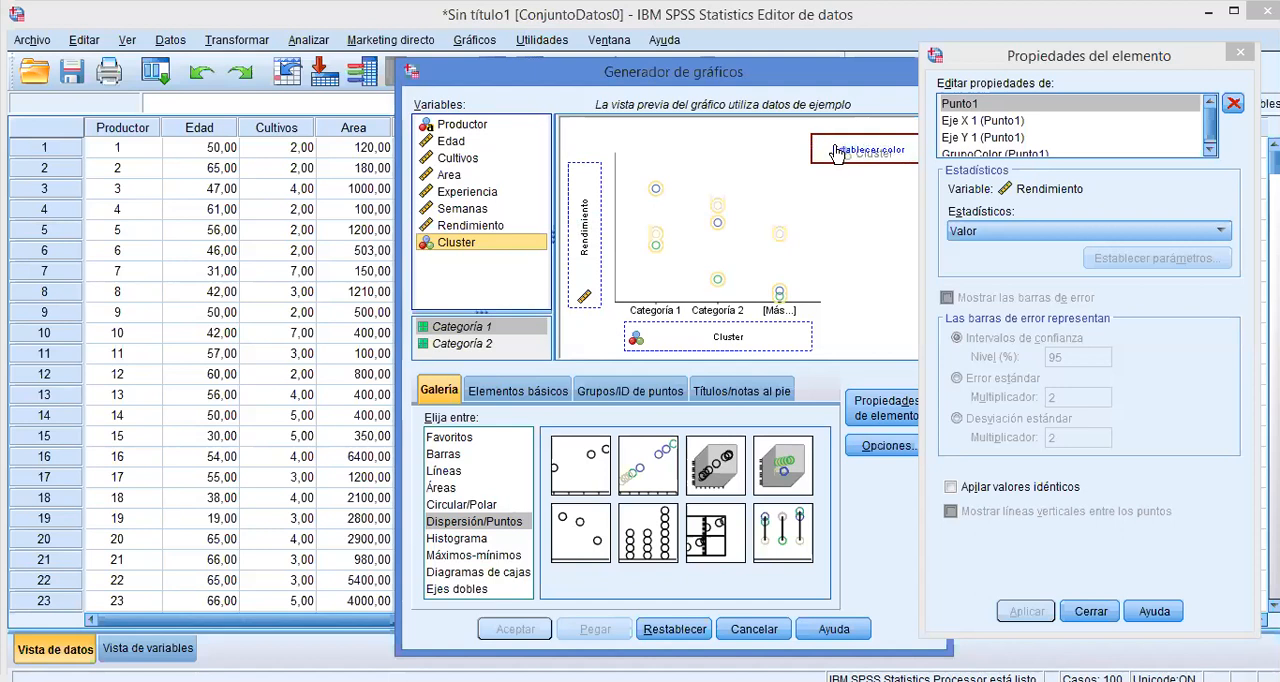
{"action": "left_click_drag", "start_coordinate": [838, 152], "coordinate": [838, 152]}
{"action": "left_click_drag", "start_coordinate": [836, 152], "coordinate": [836, 152]}
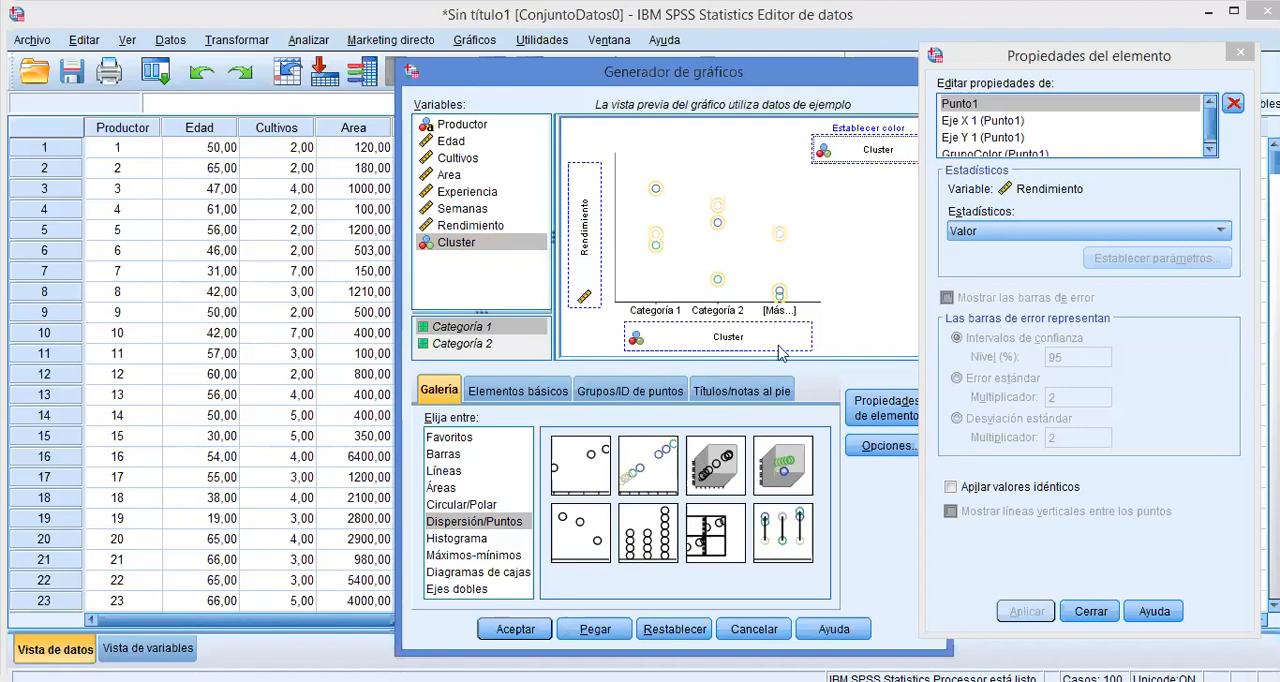
{"action": "left_click", "coordinate": [512, 638]}
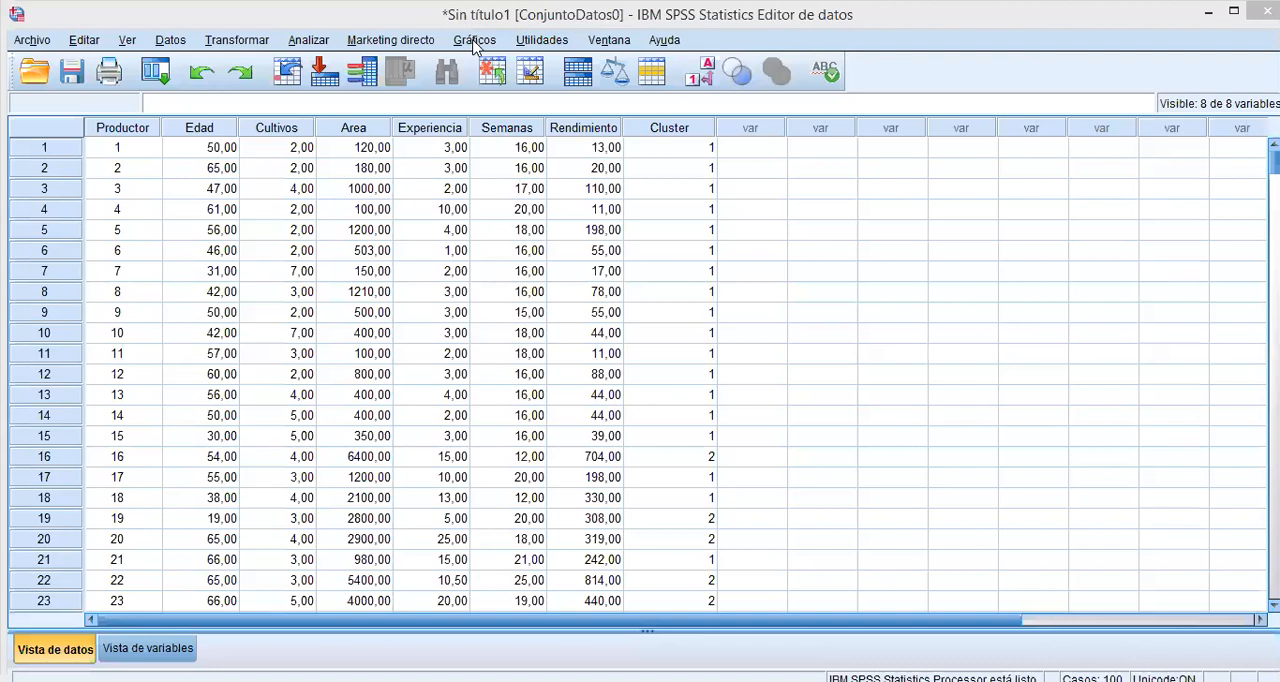
Generate another grouped scatter chart with Rendimiento on the X axis and Edad on the Y axis, keeping Cluster as the colour grouping.
{"action": "left_click", "coordinate": [474, 40]}
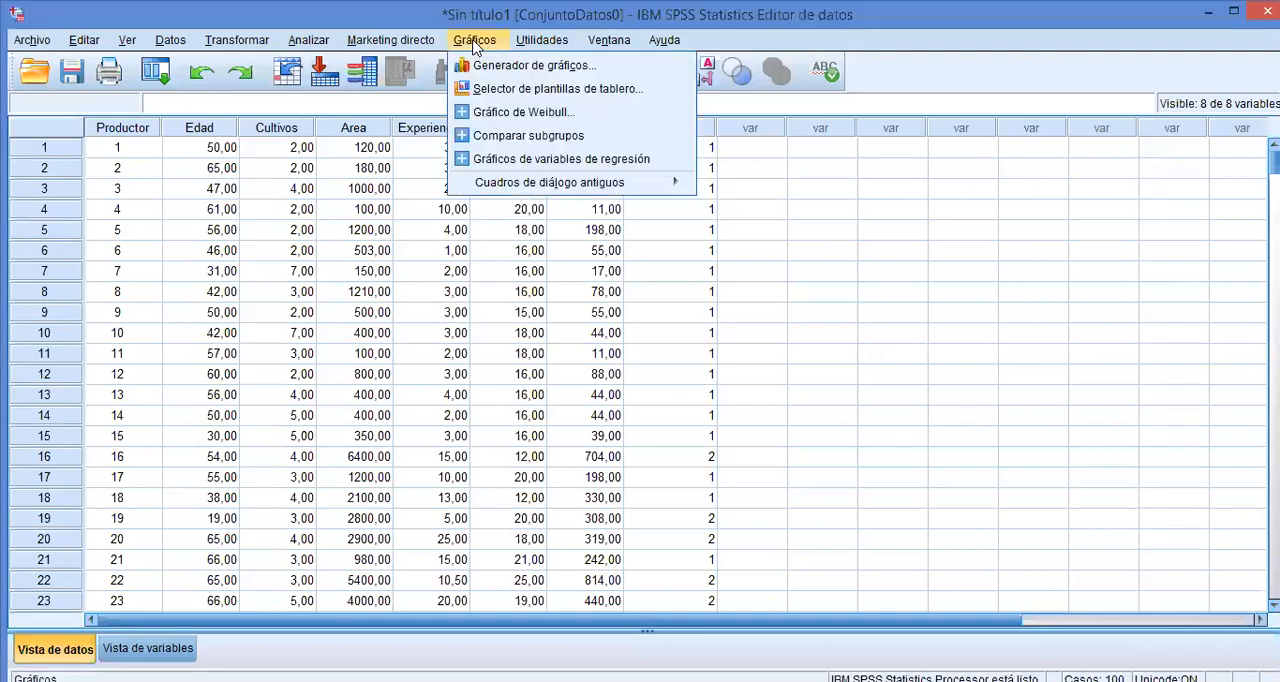
{"action": "left_click", "coordinate": [506, 70]}
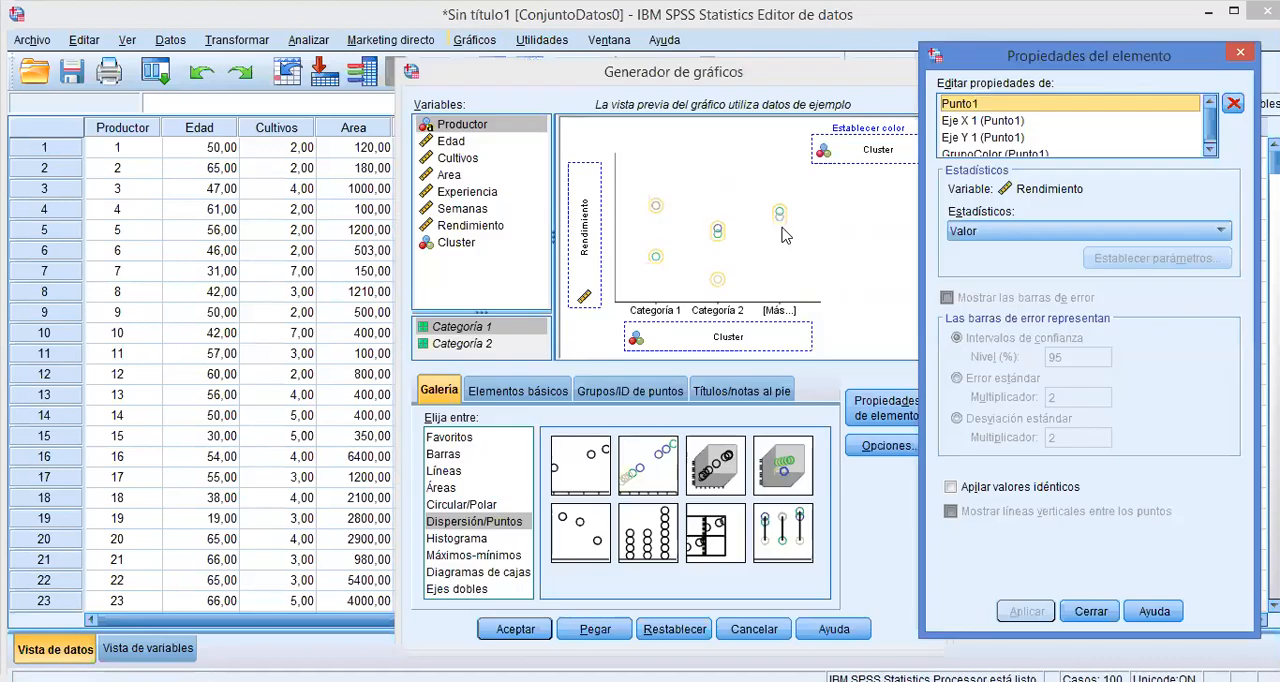
{"action": "left_click_drag", "start_coordinate": [470, 225], "coordinate": [513, 244]}
{"action": "mouse_move", "coordinate": [707, 343]}
{"action": "left_mouse_down"}
{"action": "mouse_move", "coordinate": [486, 230]}
{"action": "mouse_move", "coordinate": [712, 336]}
{"action": "left_mouse_up"}
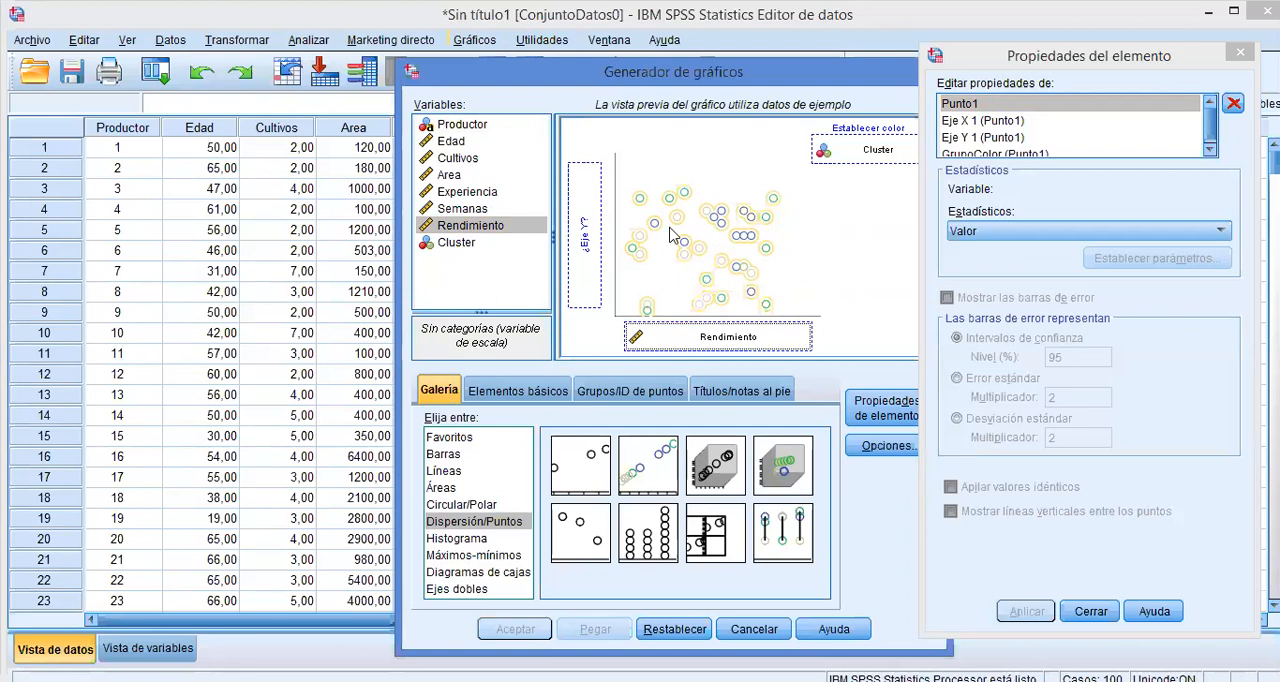
{"action": "mouse_move", "coordinate": [461, 246]}
{"action": "left_mouse_down"}
{"action": "mouse_move", "coordinate": [519, 249]}
{"action": "mouse_move", "coordinate": [466, 245]}
{"action": "left_mouse_up"}
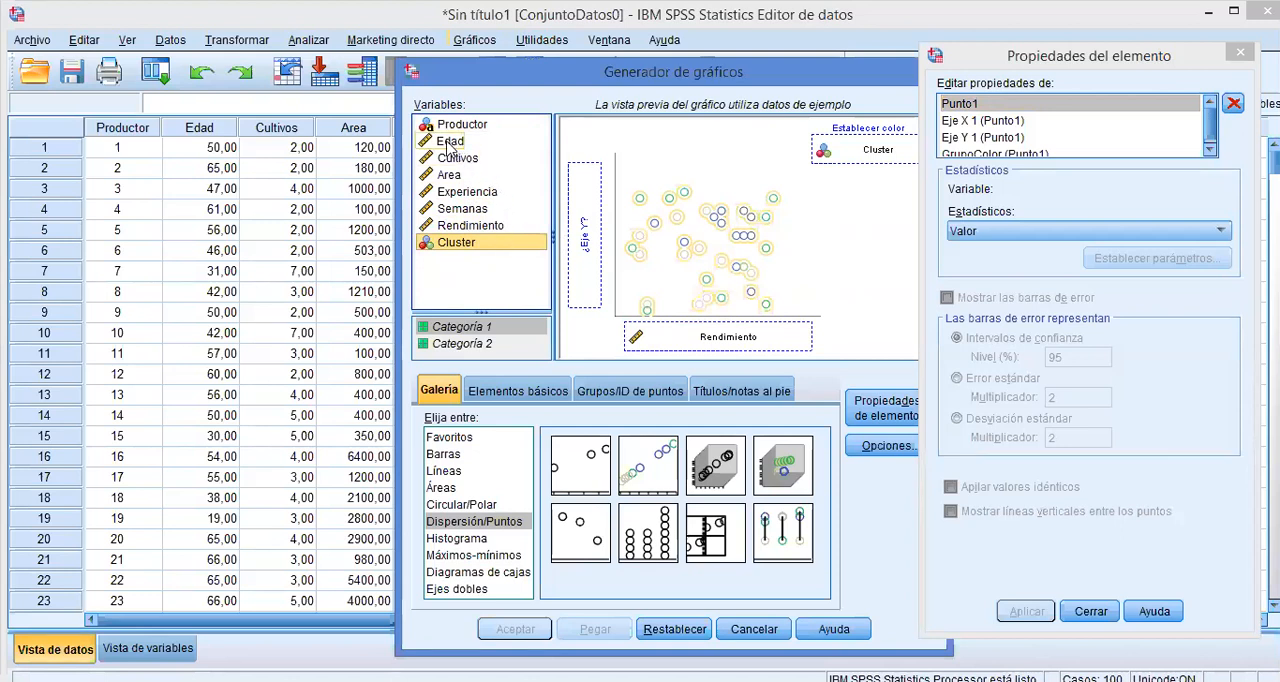
{"action": "left_click_drag", "start_coordinate": [449, 146], "coordinate": [582, 232]}
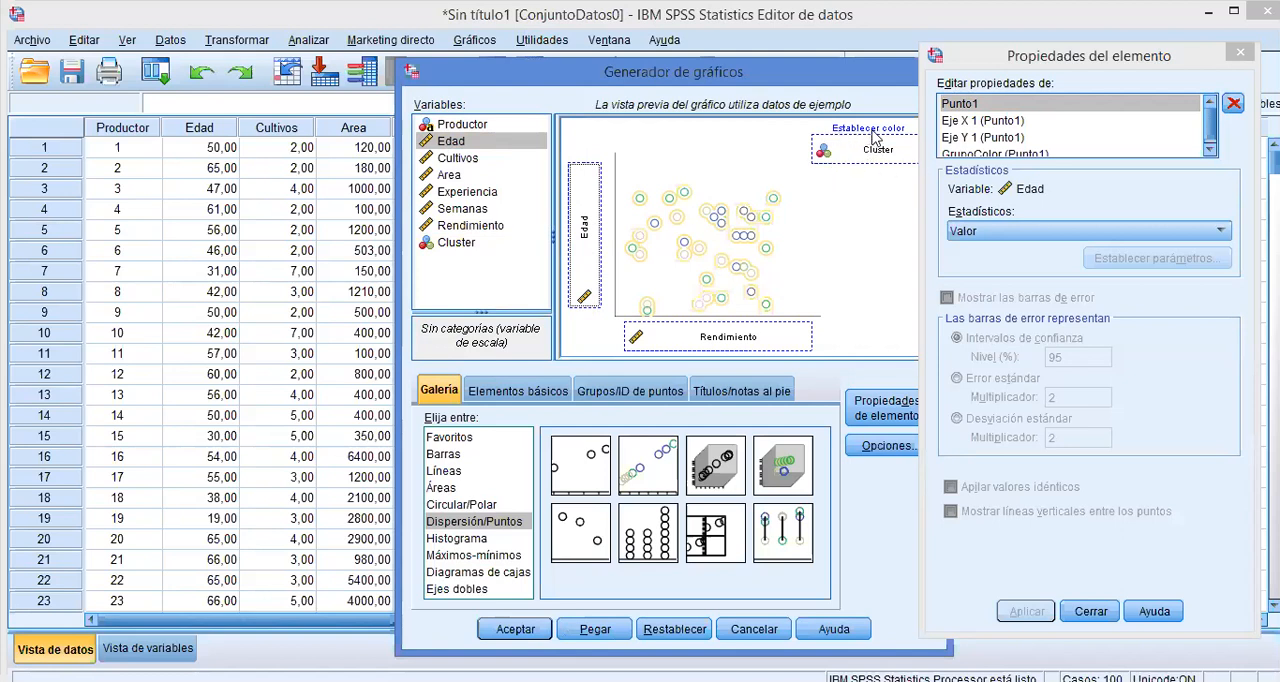
{"action": "left_click", "coordinate": [516, 629]}
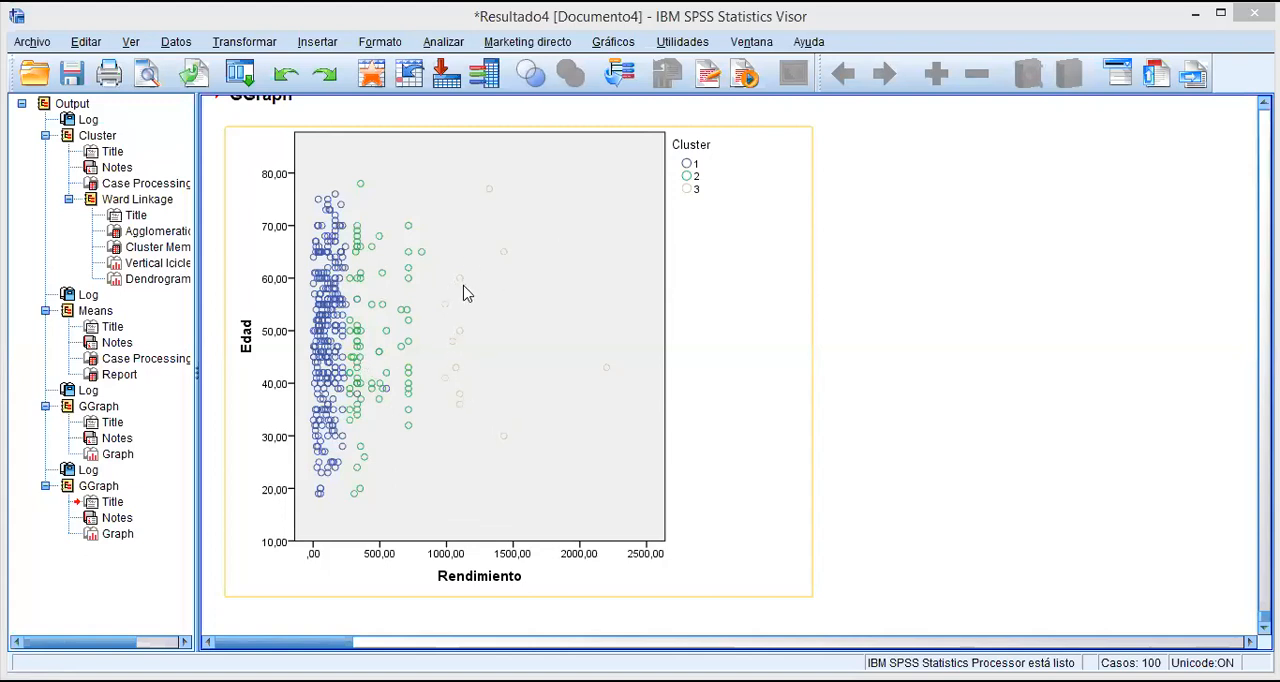
Edit the Edad by Rendimiento chart and set the border colour of the cluster 3 markers to black (0, 0, 0).
{"action": "left_click", "coordinate": [519, 308]}
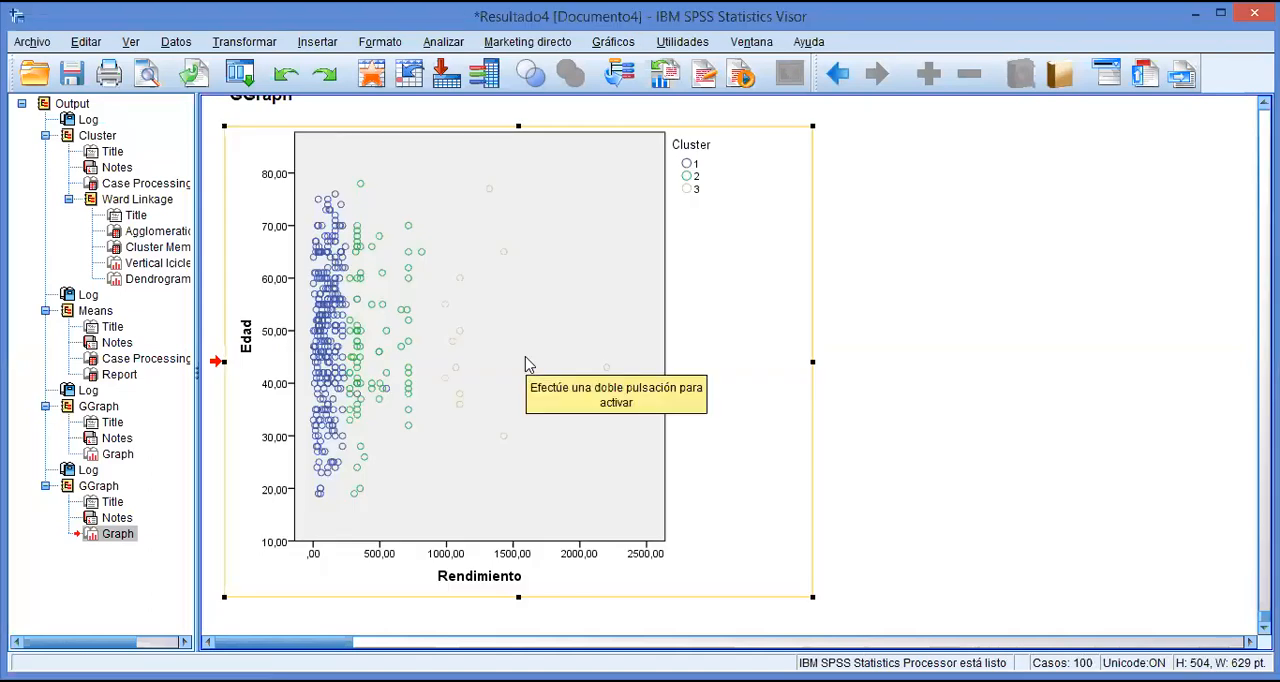
{"action": "left_click", "coordinate": [528, 364]}
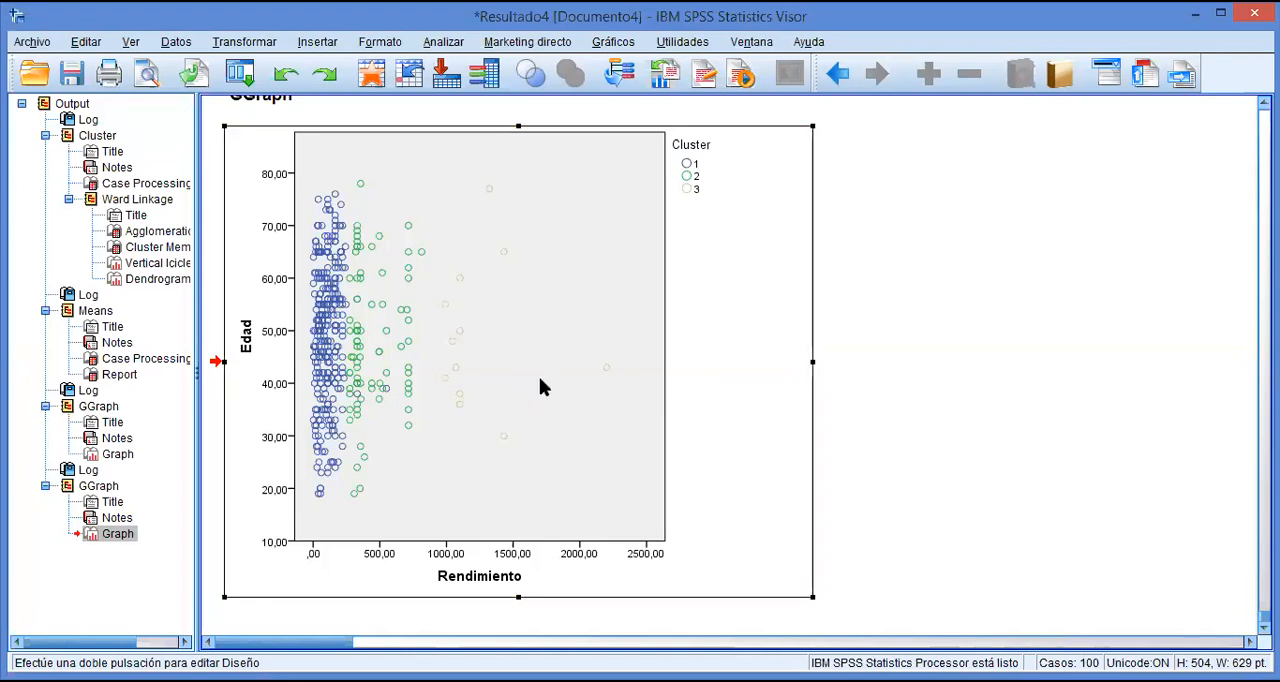
{"action": "double_click", "coordinate": [540, 380]}
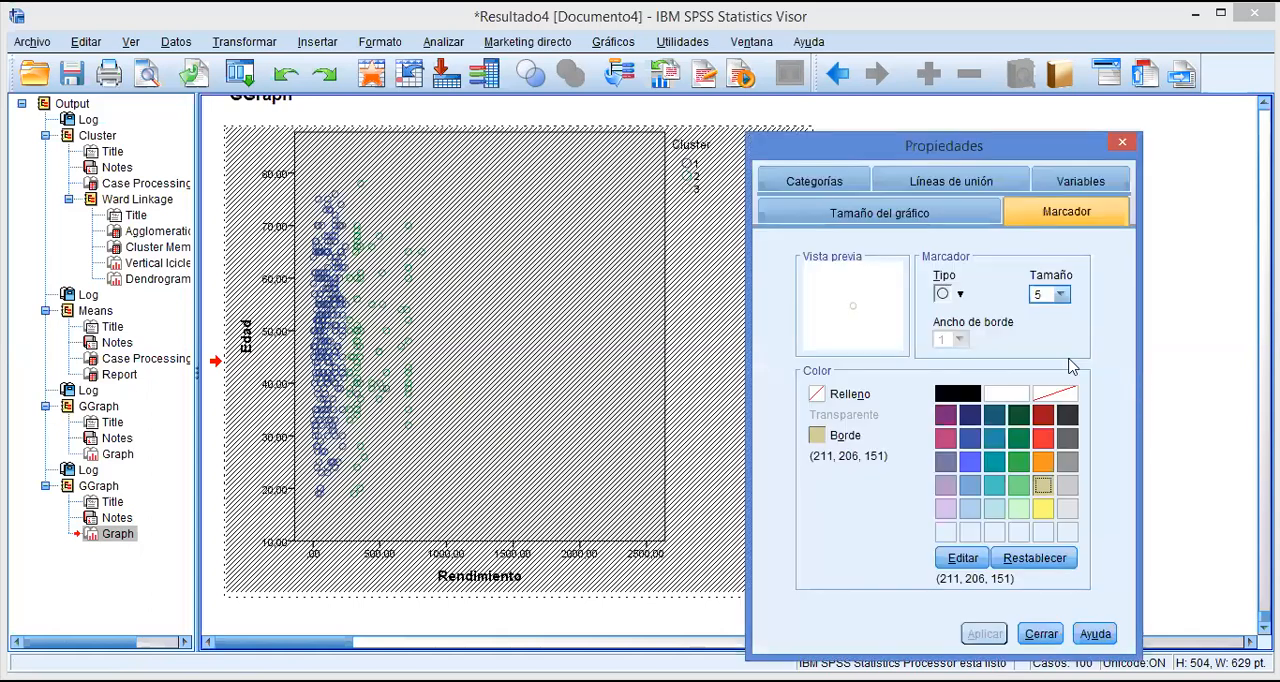
{"action": "left_click", "coordinate": [955, 394]}
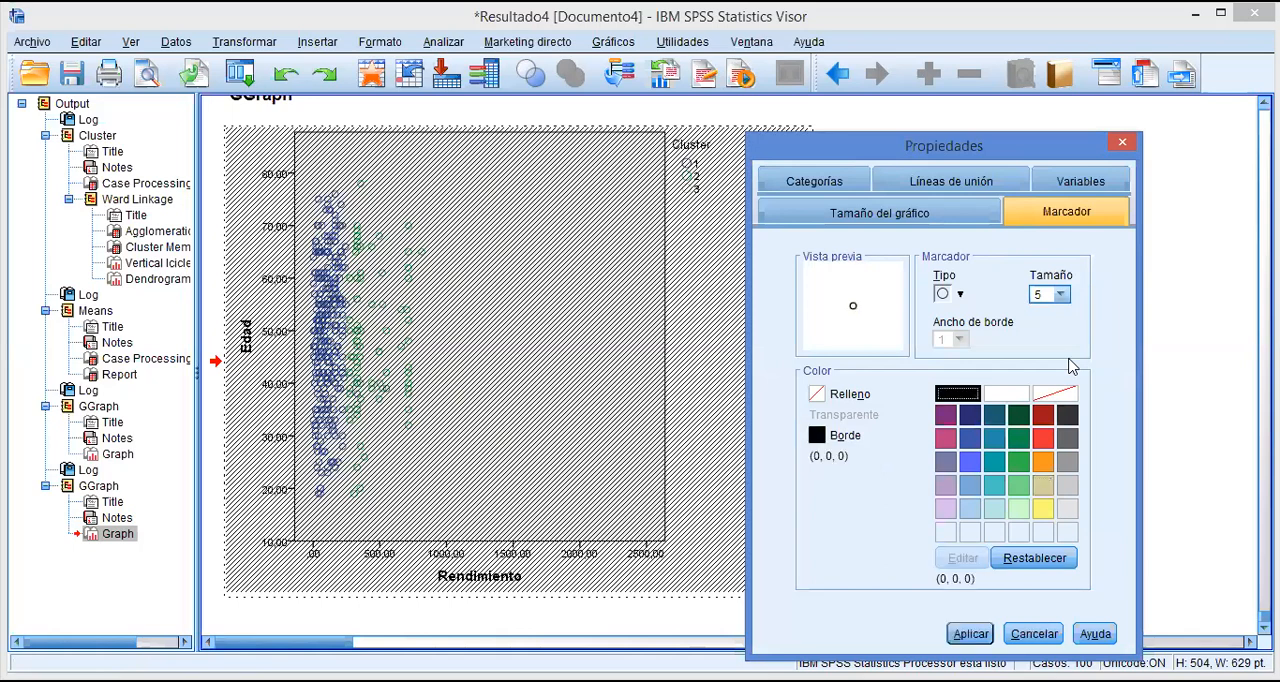
{"action": "left_click", "coordinate": [971, 634]}
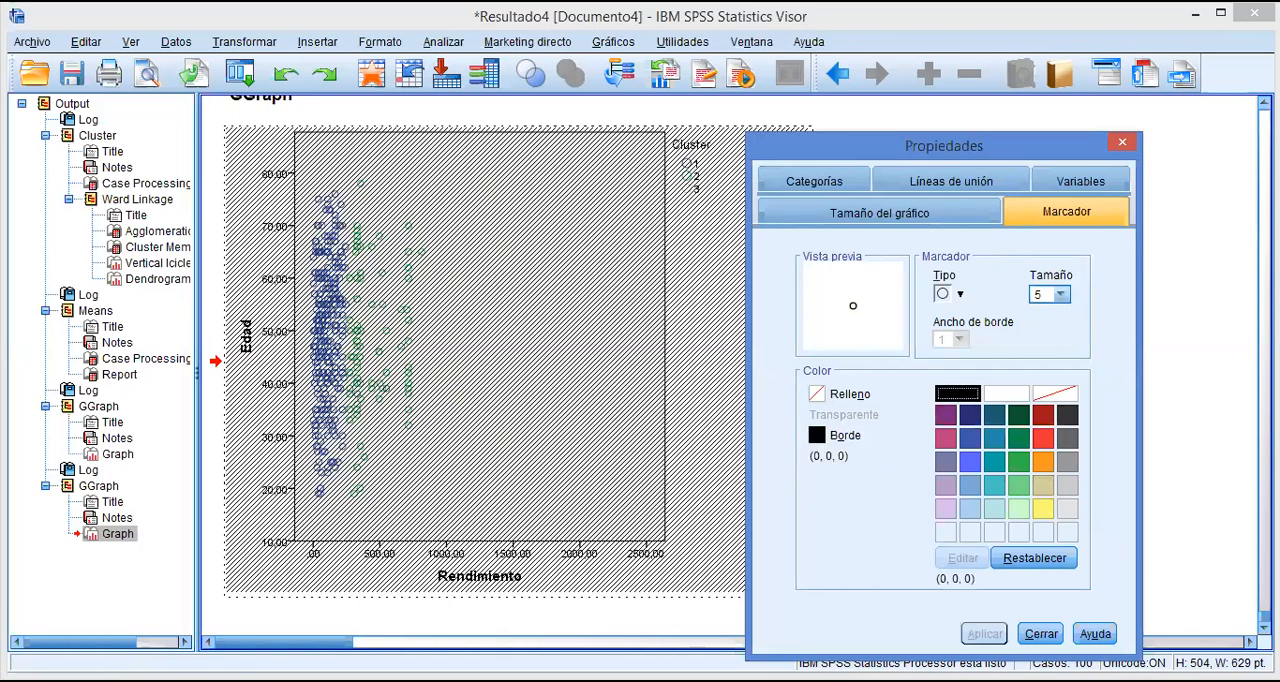
{"action": "left_click", "coordinate": [1040, 634]}
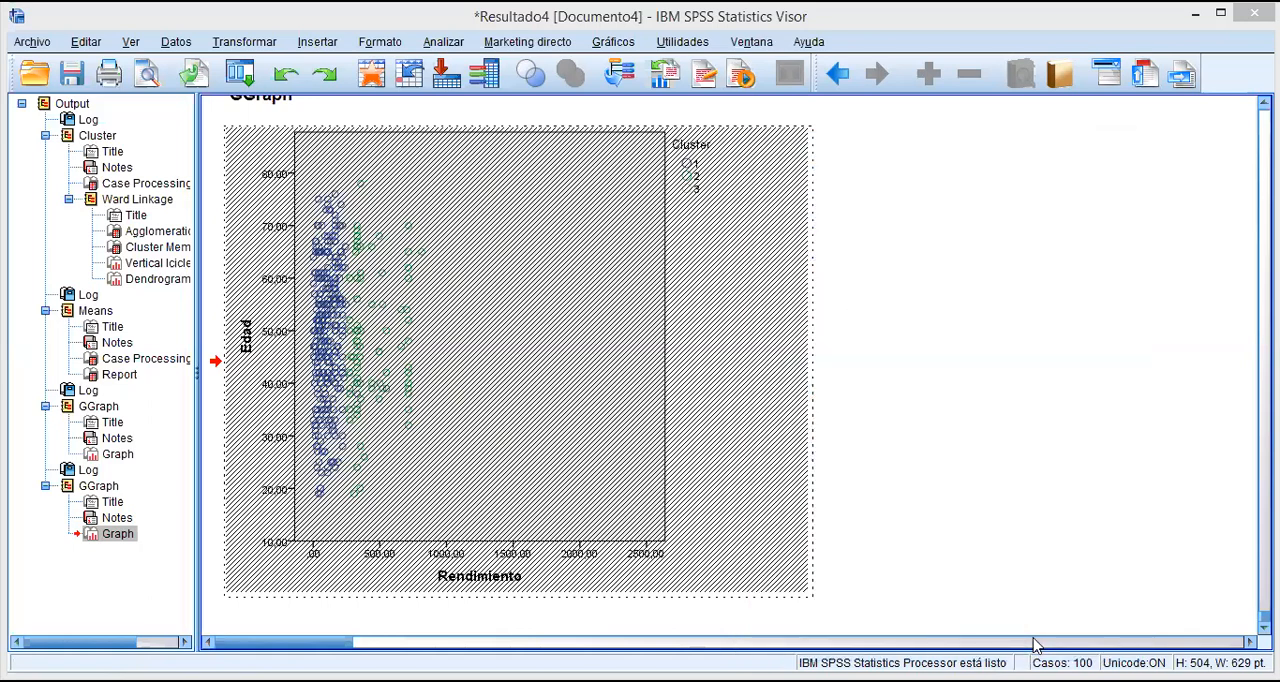